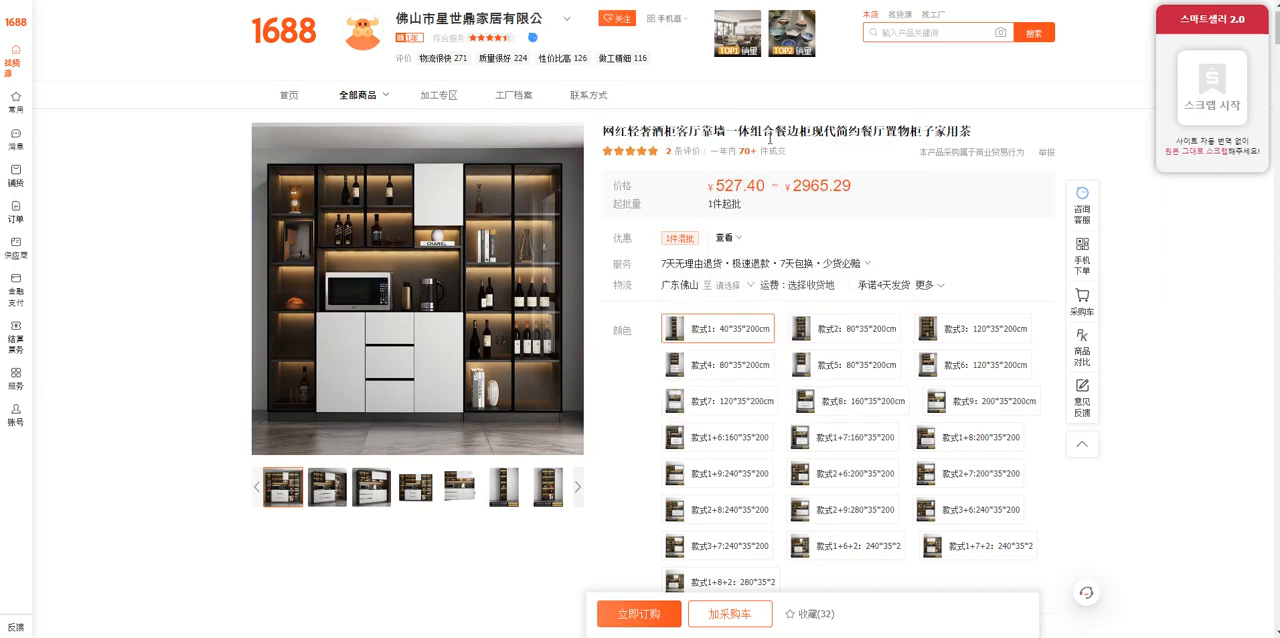
Step: Scrape the 1688 wine cabinet listing with the 스마트셀러 2.0 scraper
{"action": "left_click_drag", "start_coordinate": [714, 191], "coordinate": [845, 188]}
{"action": "left_click", "coordinate": [900, 198]}
{"action": "left_click", "coordinate": [843, 437]}
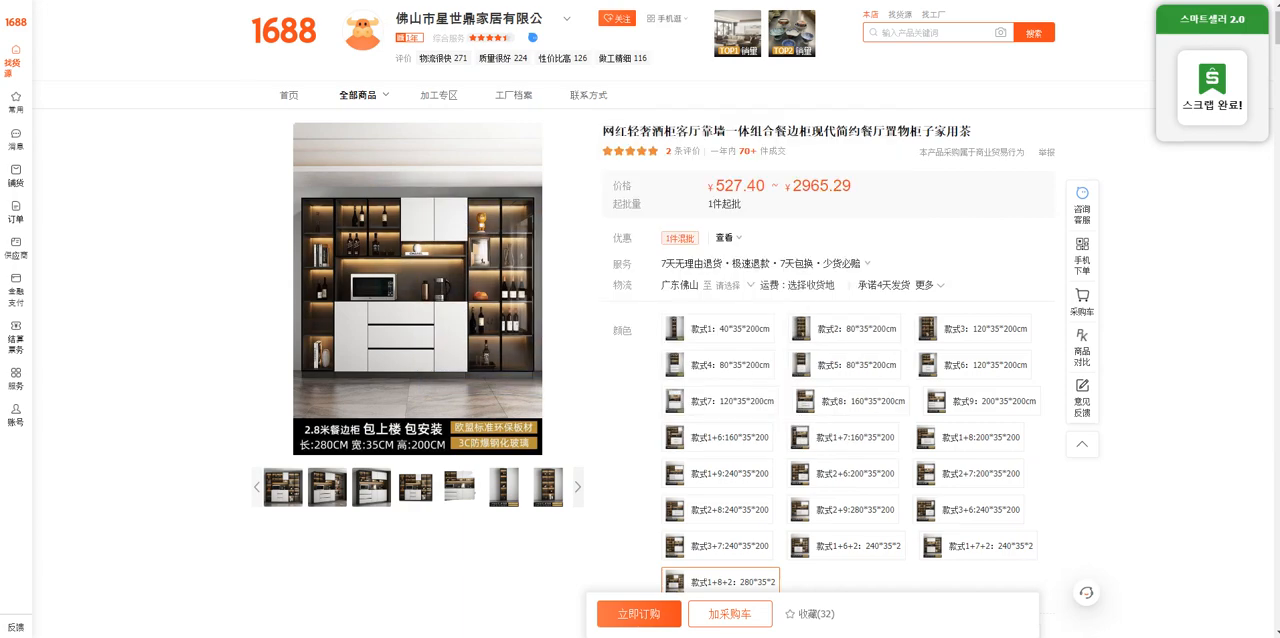
Step: Switch to 스마트셀러 2.0 and open the newly scraped cabinet from the basic products for detailed editing
{"action": "left_click", "coordinate": [100, 0]}
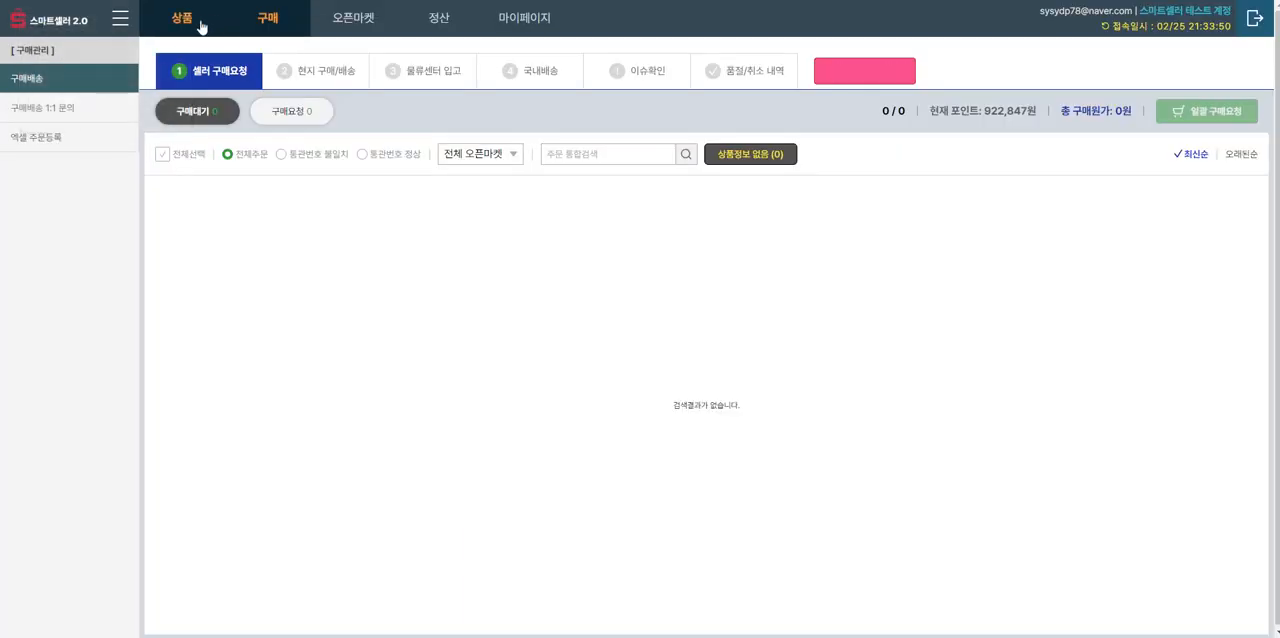
{"action": "left_click", "coordinate": [198, 25]}
{"action": "mouse_move", "coordinate": [196, 113]}
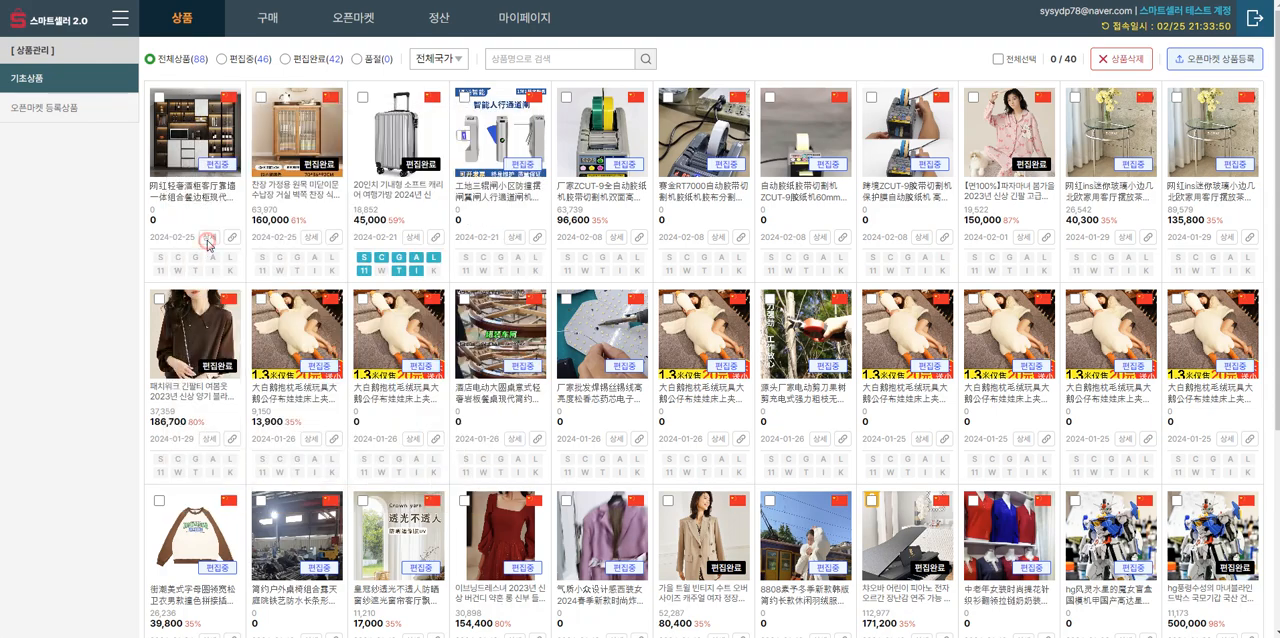
{"action": "left_click", "coordinate": [208, 238]}
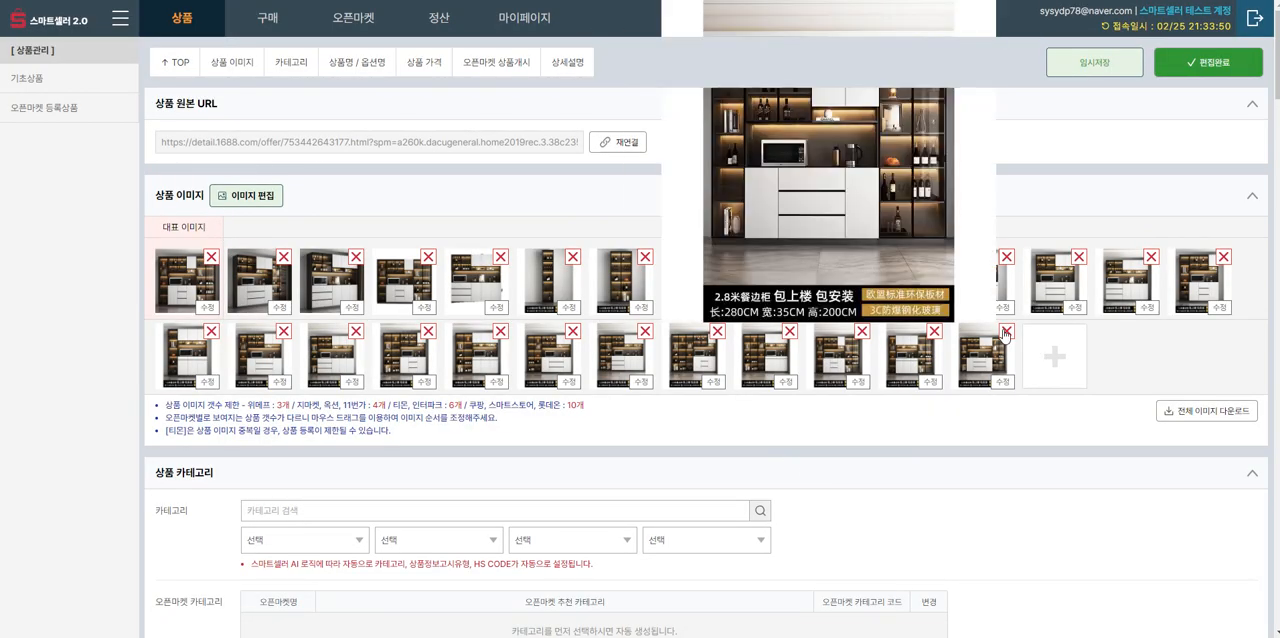
Step: Delete all twelve product images in the second row, working from the last one back
{"action": "left_click", "coordinate": [1006, 331]}
{"action": "left_click", "coordinate": [934, 331]}
{"action": "left_click", "coordinate": [862, 331]}
{"action": "left_click", "coordinate": [790, 331]}
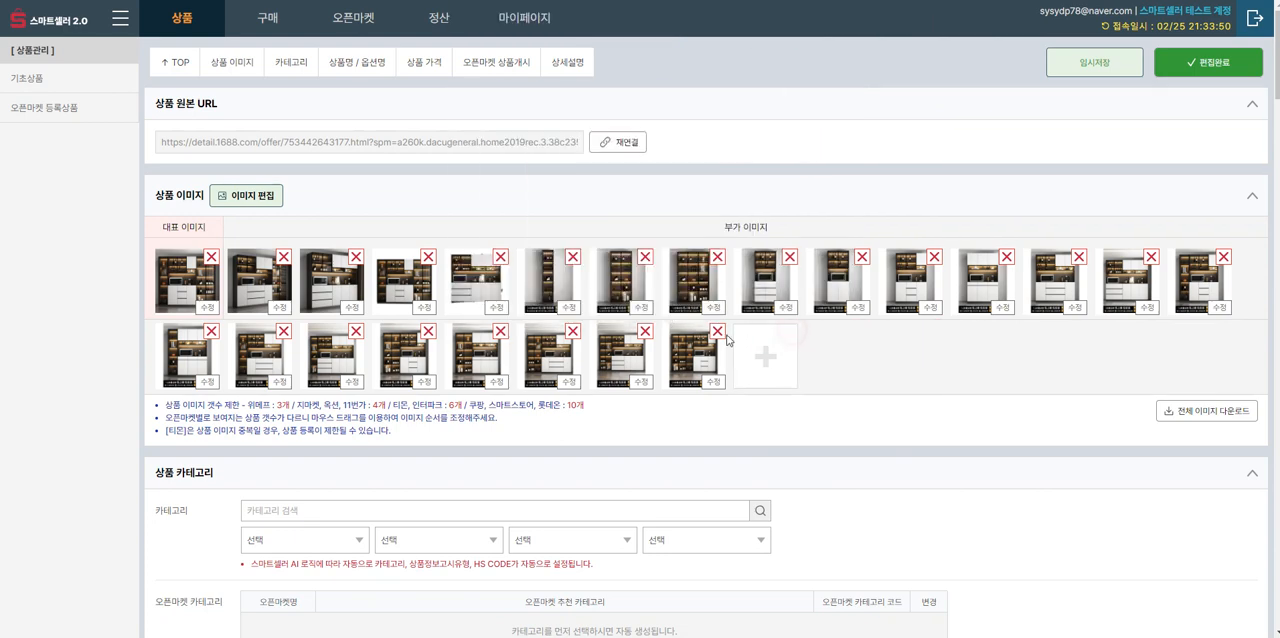
{"action": "left_click", "coordinate": [717, 331]}
{"action": "left_click", "coordinate": [645, 331]}
{"action": "left_click", "coordinate": [572, 331]}
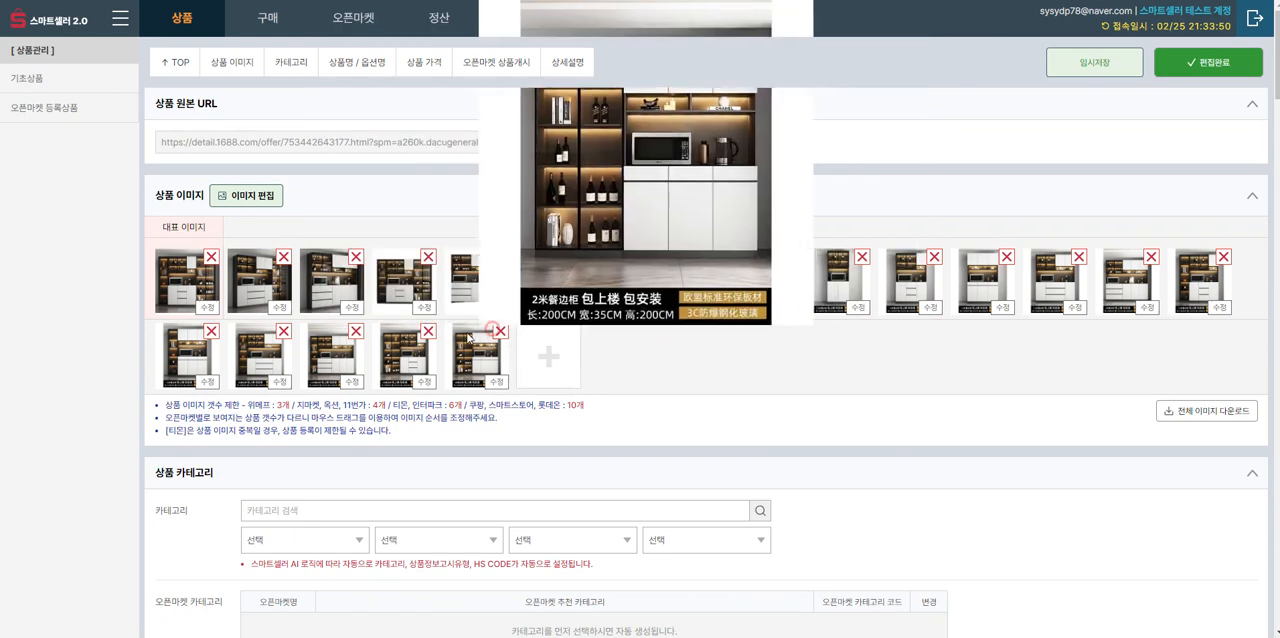
{"action": "left_click", "coordinate": [500, 331]}
{"action": "left_click", "coordinate": [428, 331]}
{"action": "left_click", "coordinate": [355, 331]}
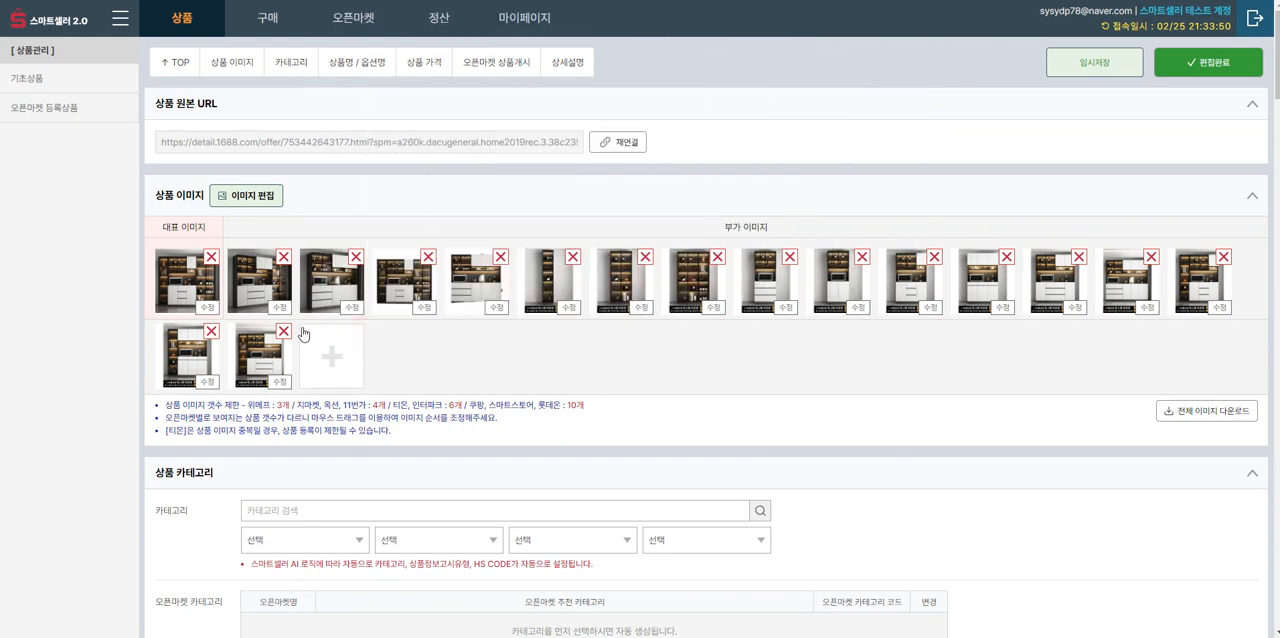
{"action": "left_click", "coordinate": [283, 331]}
{"action": "left_click", "coordinate": [211, 331]}
Step: Delete the remaining additional images from the fifteenth back to the fourth, keeping only the first three
{"action": "left_click", "coordinate": [1222, 257]}
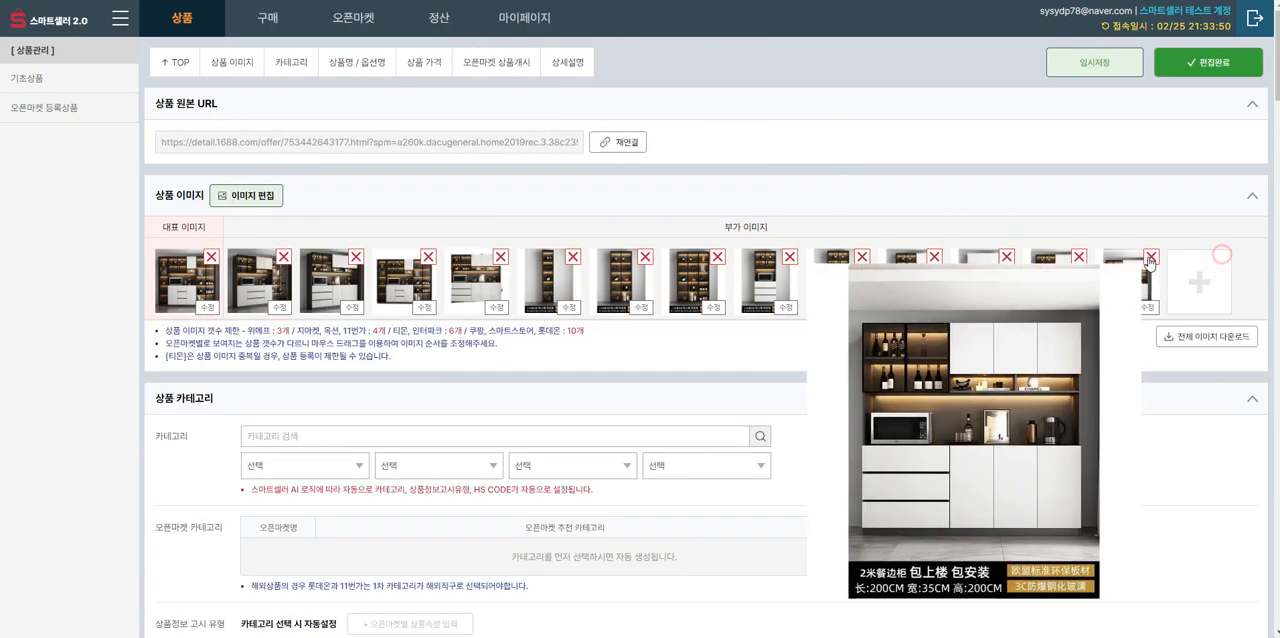
{"action": "left_click", "coordinate": [1150, 257]}
{"action": "left_click", "coordinate": [1078, 257]}
{"action": "left_click", "coordinate": [1006, 257]}
{"action": "left_click", "coordinate": [934, 257]}
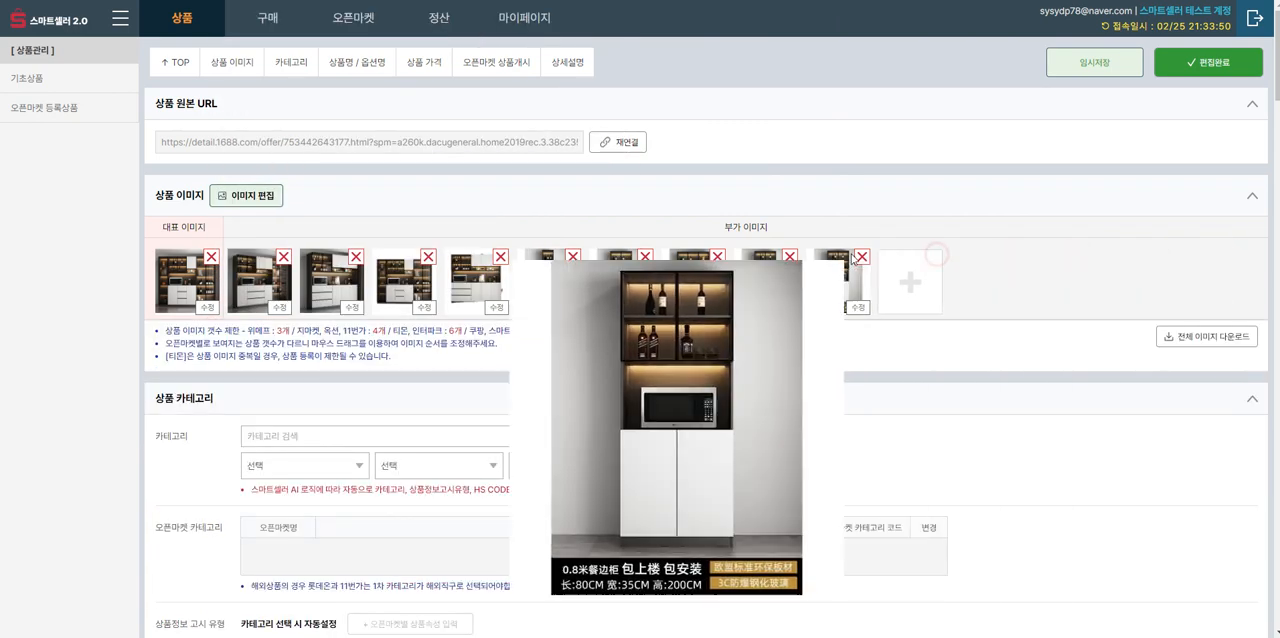
{"action": "left_click", "coordinate": [862, 257]}
{"action": "left_click", "coordinate": [790, 257]}
{"action": "left_click", "coordinate": [718, 257]}
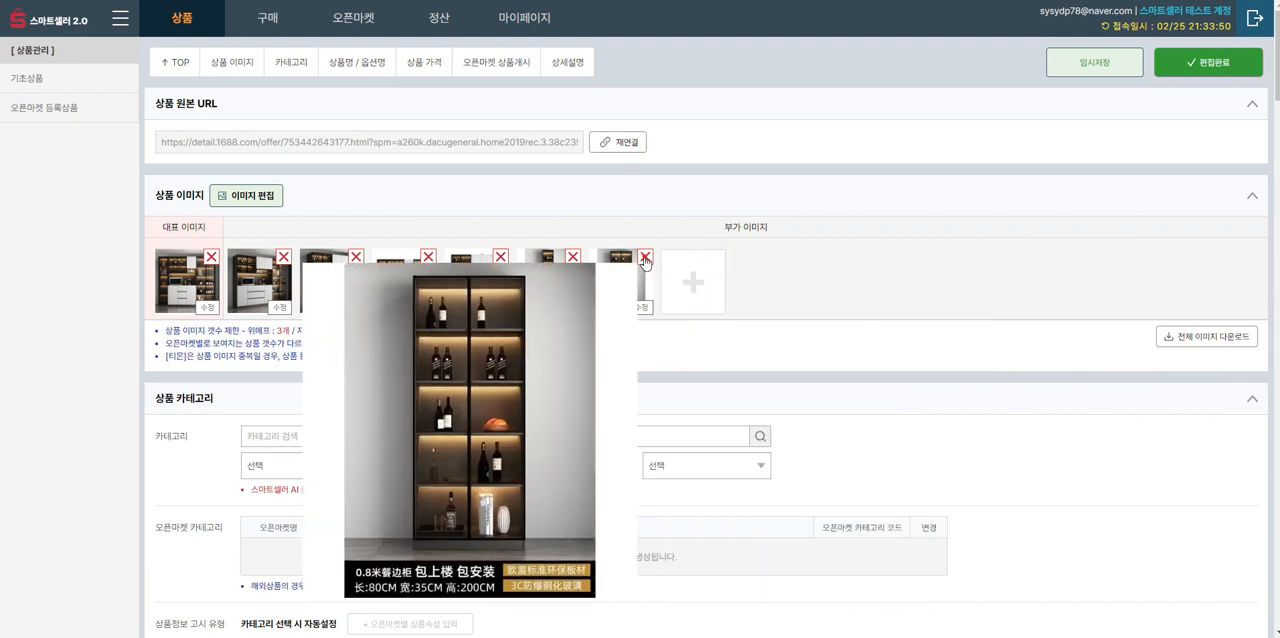
{"action": "left_click", "coordinate": [645, 257]}
{"action": "left_click", "coordinate": [572, 257]}
{"action": "left_click", "coordinate": [500, 257]}
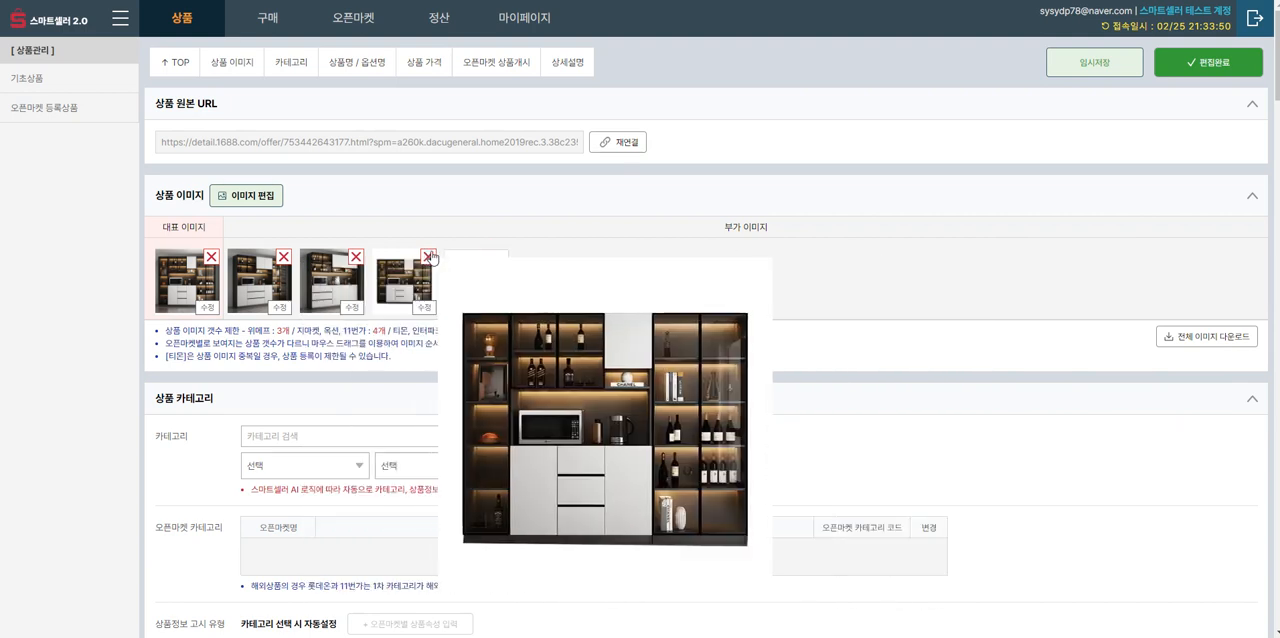
{"action": "left_click", "coordinate": [428, 257]}
Step: Make the third cabinet image the representative image and delete the one left in last place
{"action": "left_click", "coordinate": [355, 257]}
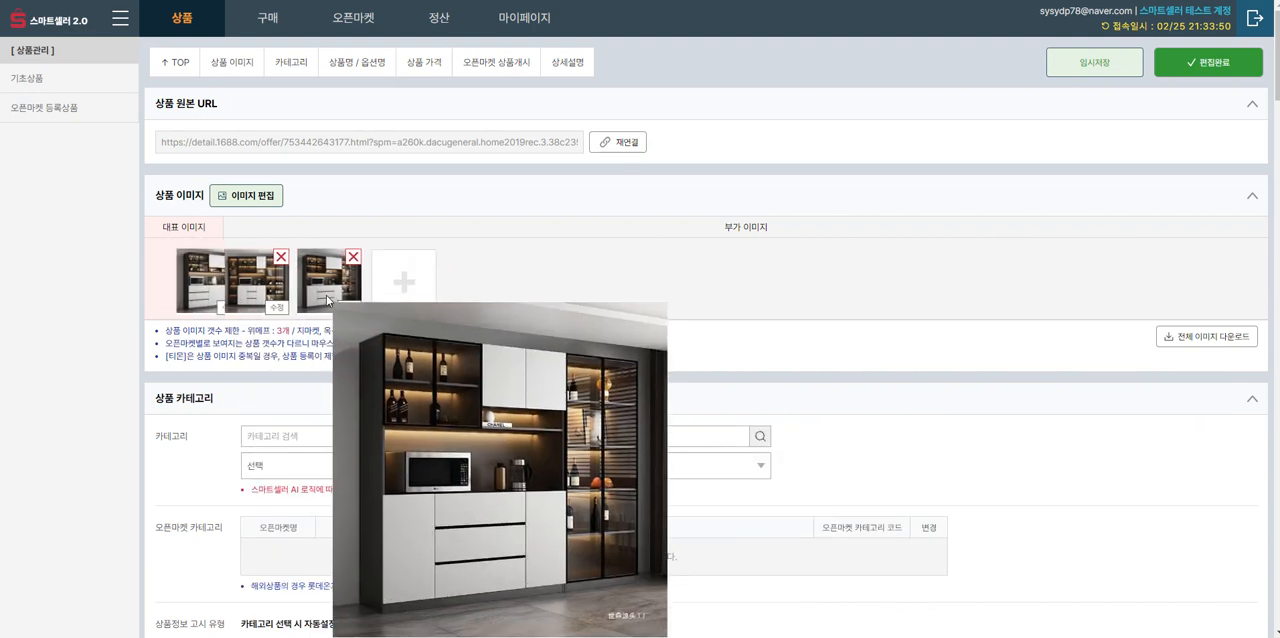
{"action": "left_click", "coordinate": [355, 257]}
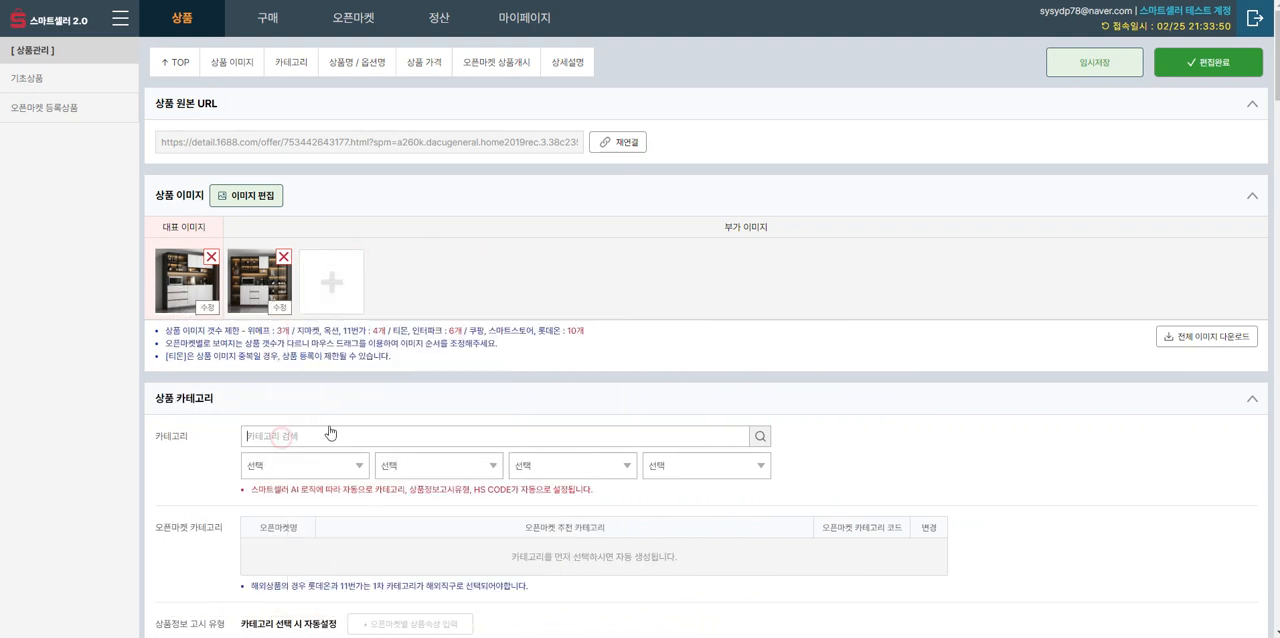
Step: Search the product categories for 장식장 and choose 침구/가구/인테리어 > 가구/DIY > 거실가구 > 장식장
{"action": "left_click", "coordinate": [333, 429]}
{"action": "type", "text": "재ㅁ식ㅈㅏㅇ"}
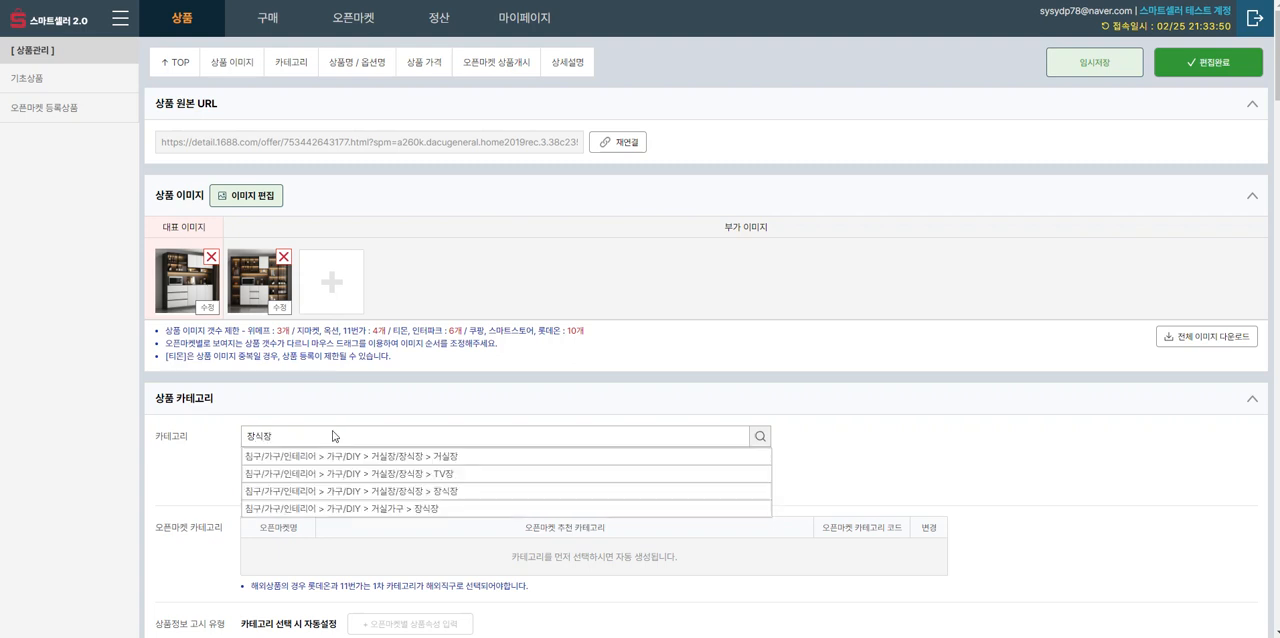
{"action": "left_click", "coordinate": [333, 508]}
Step: Translate the product name into Korean and trim its end so the market display name finishes with "선반 가정"
{"action": "scroll", "coordinate": [391, 460], "scroll_direction": "down", "scroll_amount": 2}
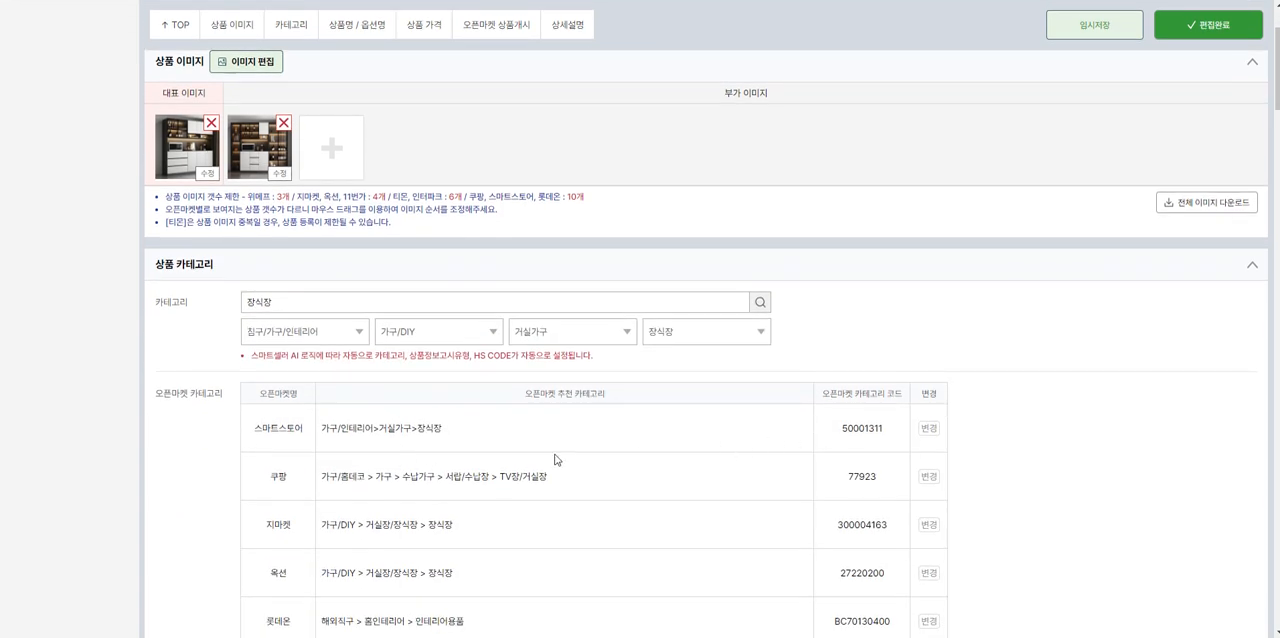
{"action": "scroll", "coordinate": [556, 459], "scroll_direction": "down", "scroll_amount": 2}
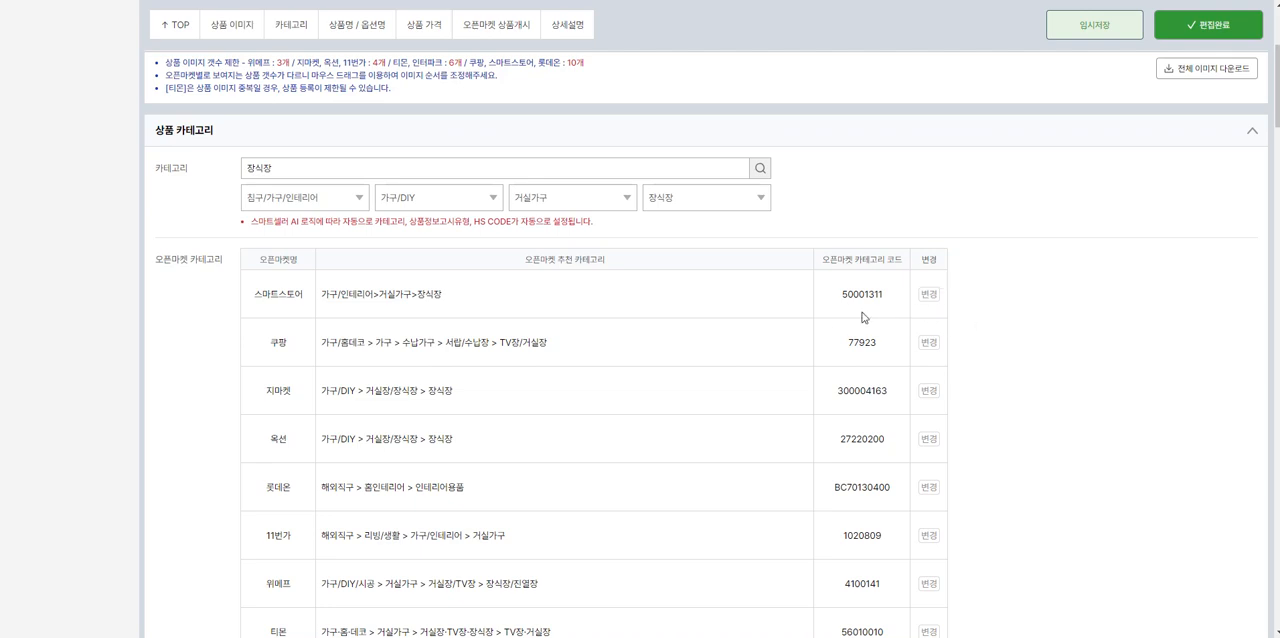
{"action": "scroll", "coordinate": [620, 309], "scroll_direction": "down", "scroll_amount": 5}
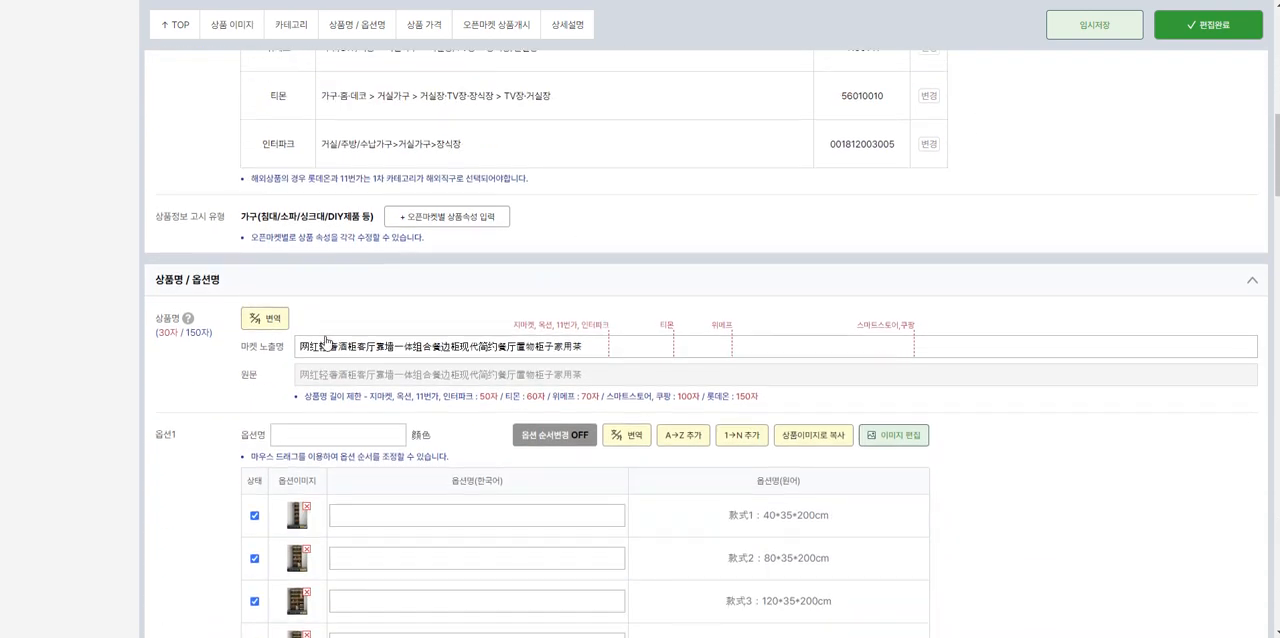
{"action": "left_click", "coordinate": [265, 318]}
{"action": "left_click", "coordinate": [666, 352]}
{"action": "key", "text": "BackSpace"}
{"action": "key", "text": "BackSpace"}
{"action": "key", "text": "BackSpace"}
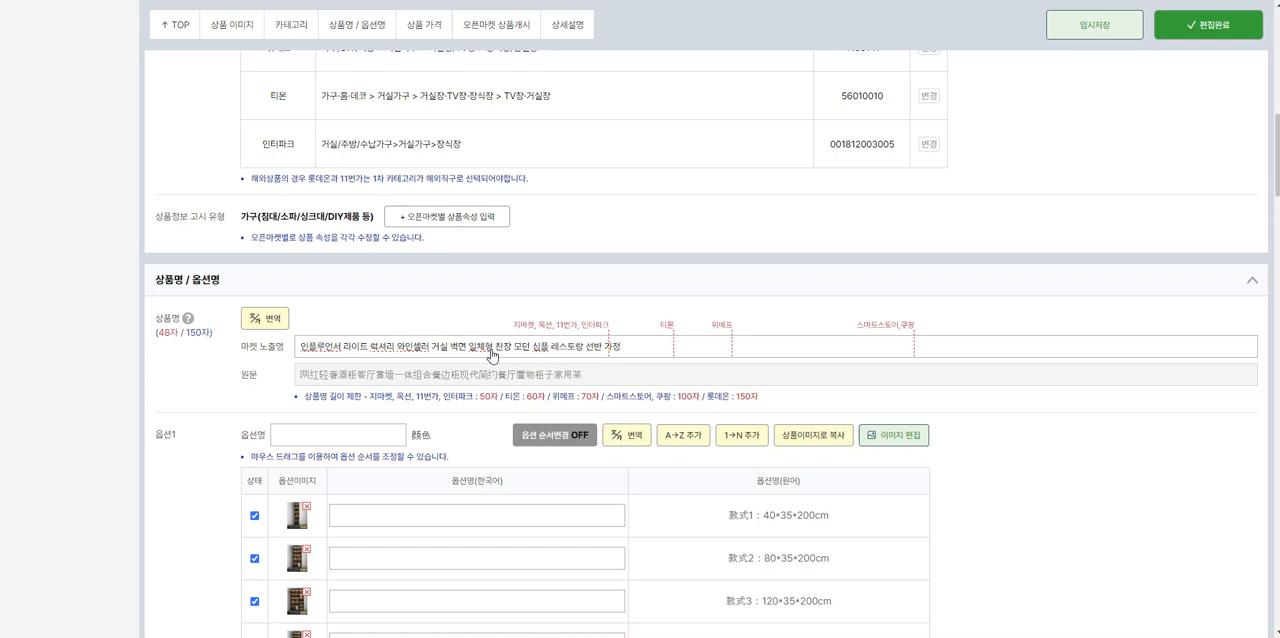
Step: Translate option 1's values into Korean and name the option 색상
{"action": "scroll", "coordinate": [495, 355], "scroll_direction": "down", "scroll_amount": 3}
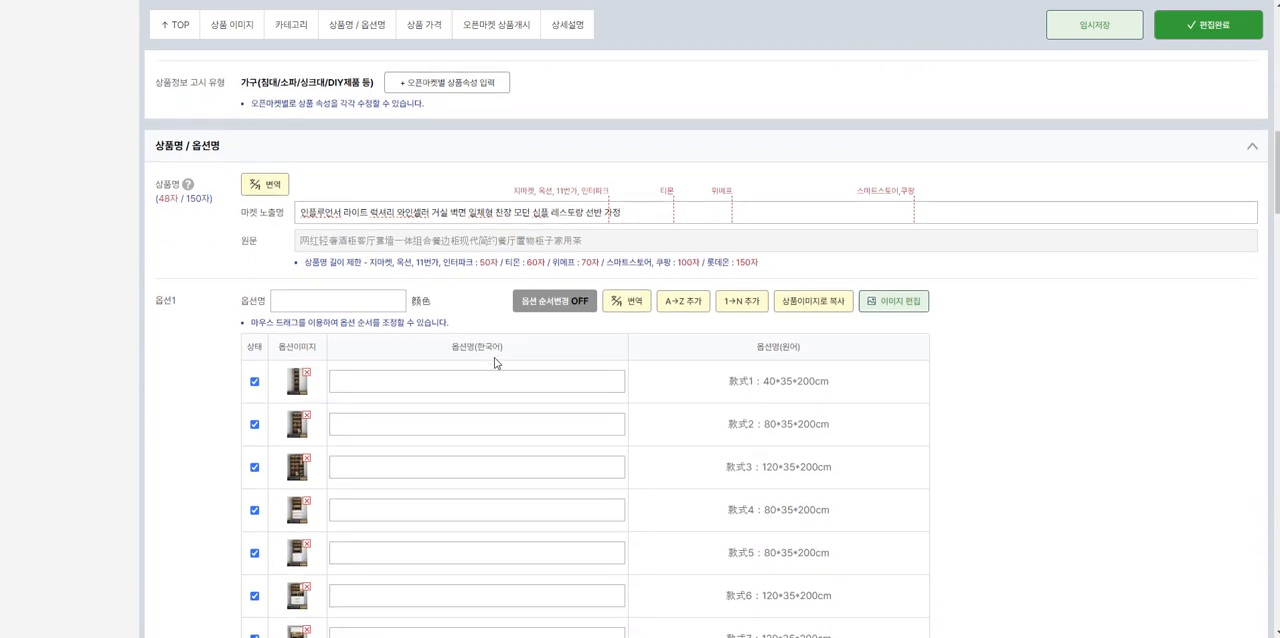
{"action": "left_click", "coordinate": [636, 168]}
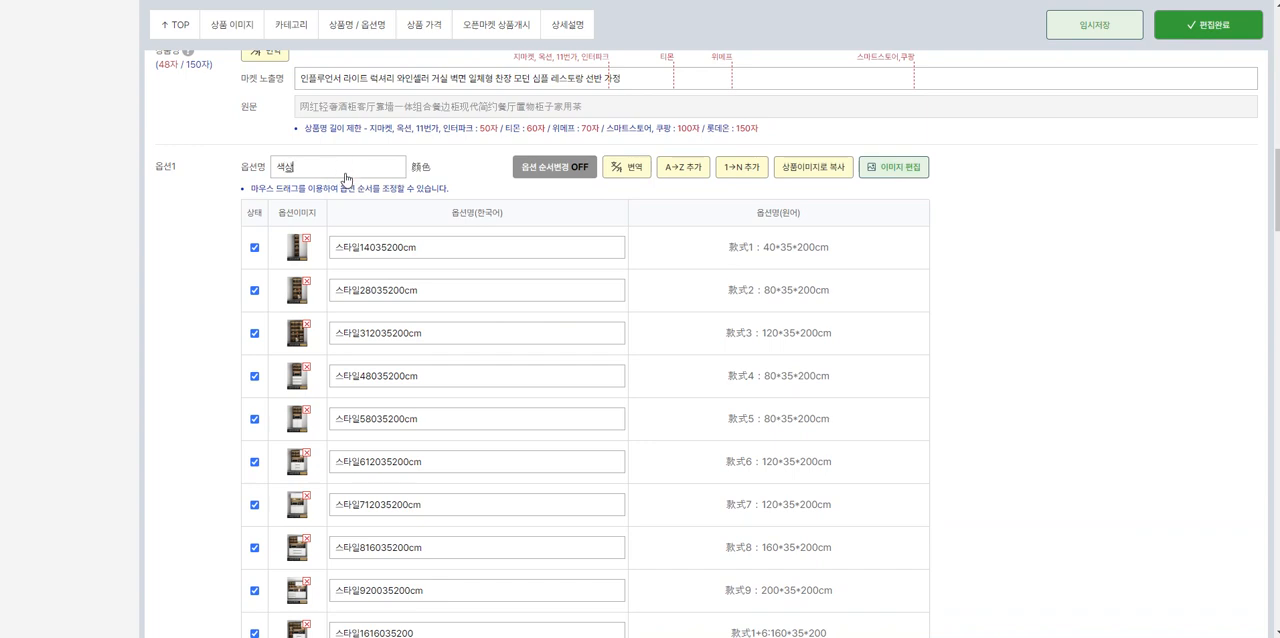
{"action": "scroll", "coordinate": [541, 311], "scroll_direction": "down", "scroll_amount": 1}
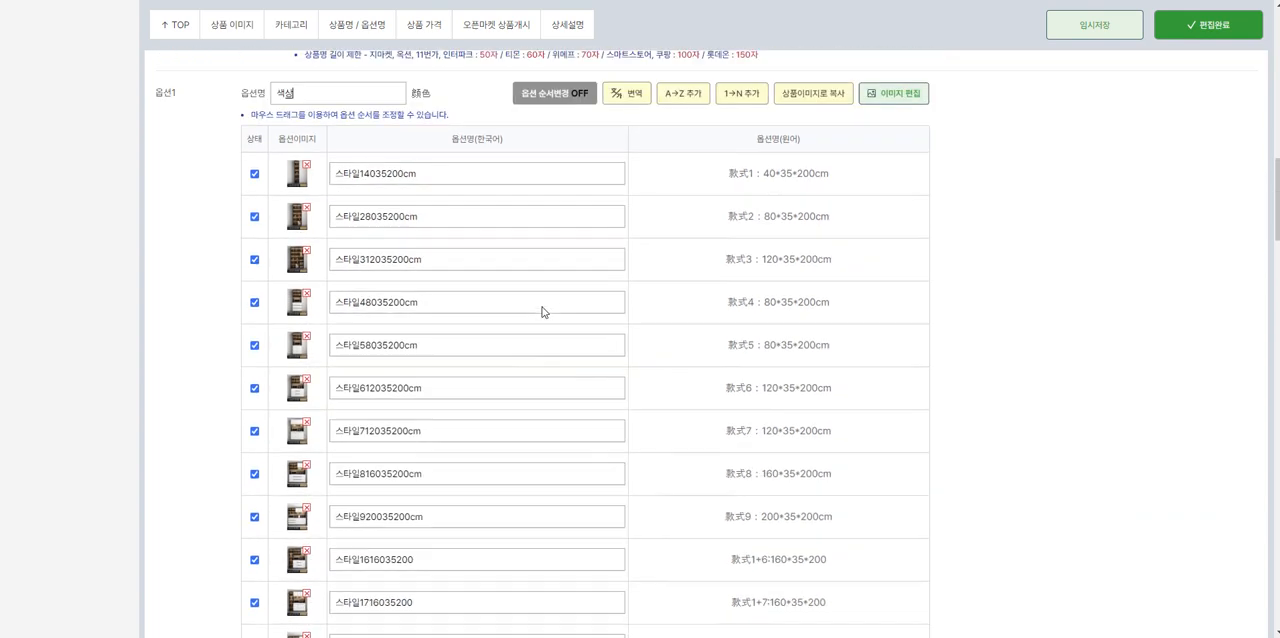
{"action": "scroll", "coordinate": [541, 311], "scroll_direction": "up", "scroll_amount": 1}
{"action": "scroll", "coordinate": [769, 355], "scroll_direction": "down", "scroll_amount": 15}
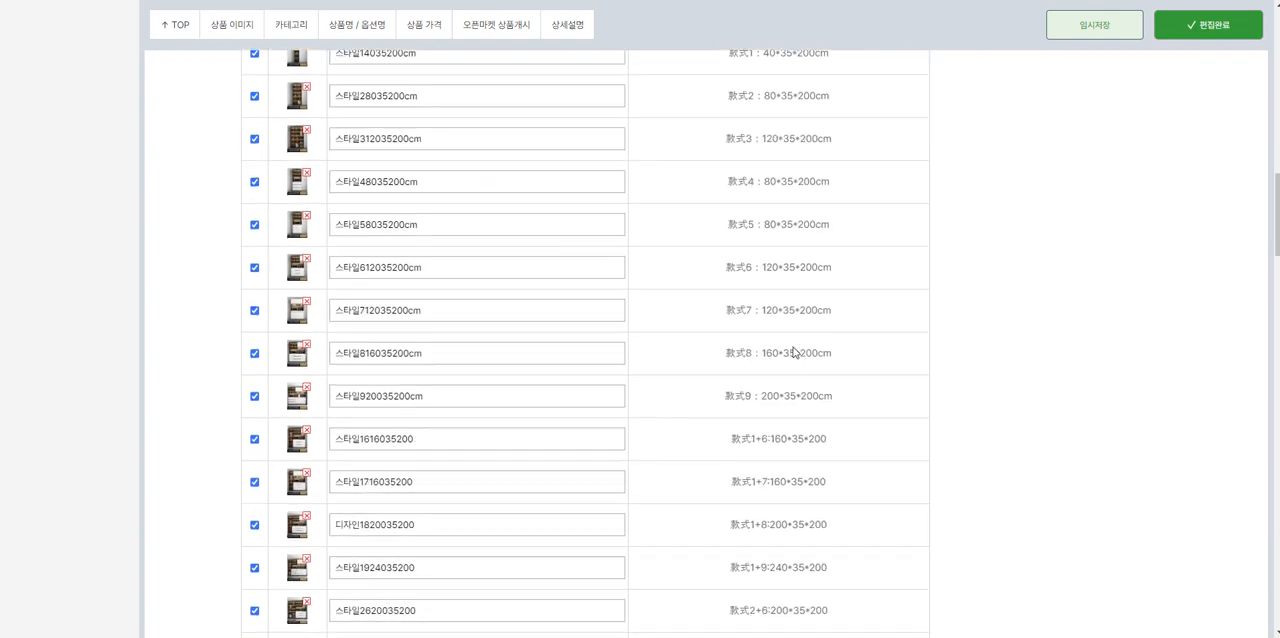
Step: Try naming option 1's values with sequential letters from A and with sequential numbers from 1
{"action": "scroll", "coordinate": [702, 383], "scroll_direction": "up", "scroll_amount": 15}
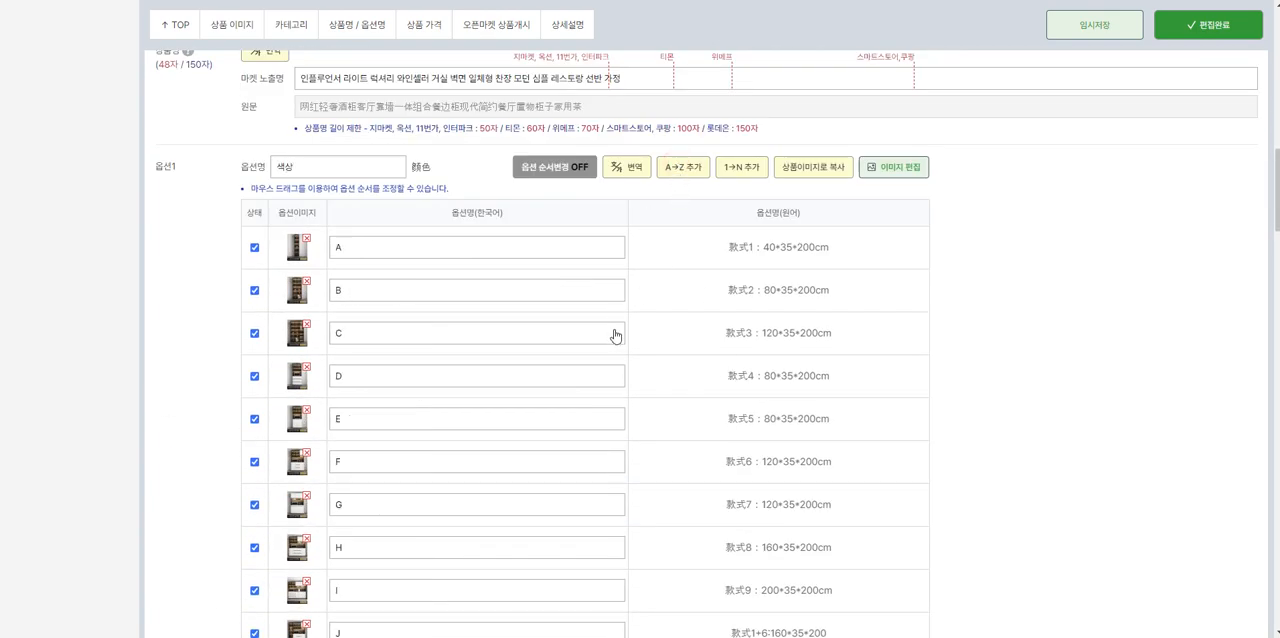
{"action": "scroll", "coordinate": [394, 320], "scroll_direction": "down", "scroll_amount": 5}
{"action": "scroll", "coordinate": [394, 320], "scroll_direction": "up", "scroll_amount": 5}
{"action": "left_click", "coordinate": [746, 169]}
{"action": "scroll", "coordinate": [420, 300], "scroll_direction": "down", "scroll_amount": 3}
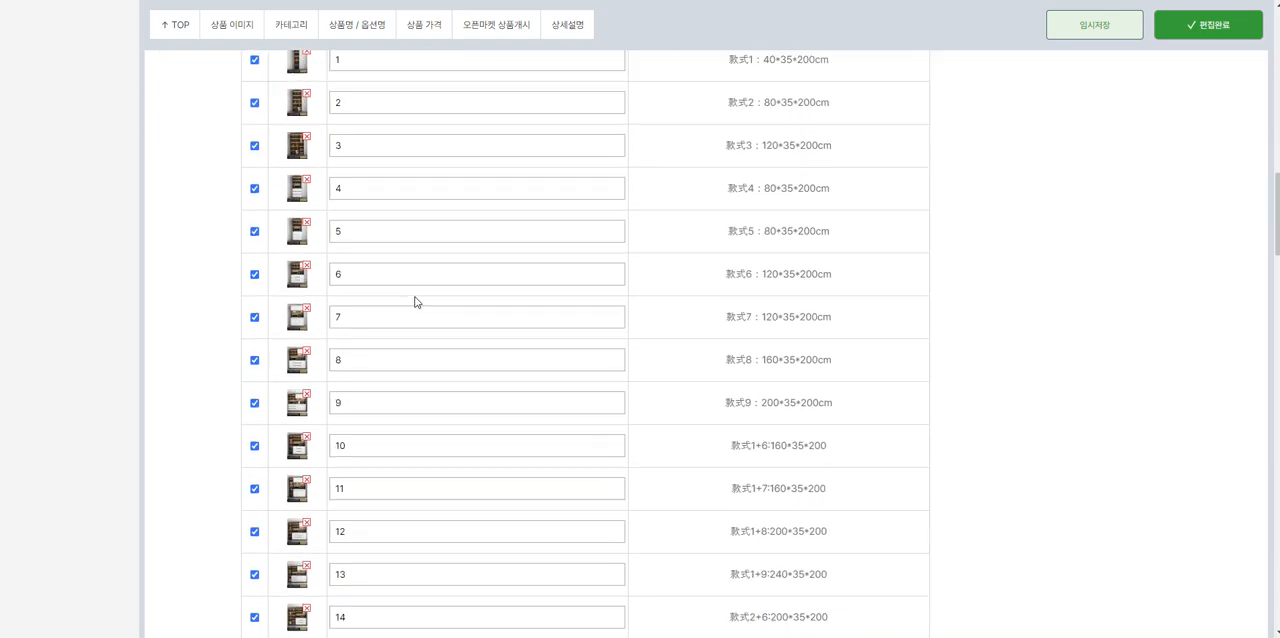
{"action": "scroll", "coordinate": [604, 254], "scroll_direction": "up", "scroll_amount": 4}
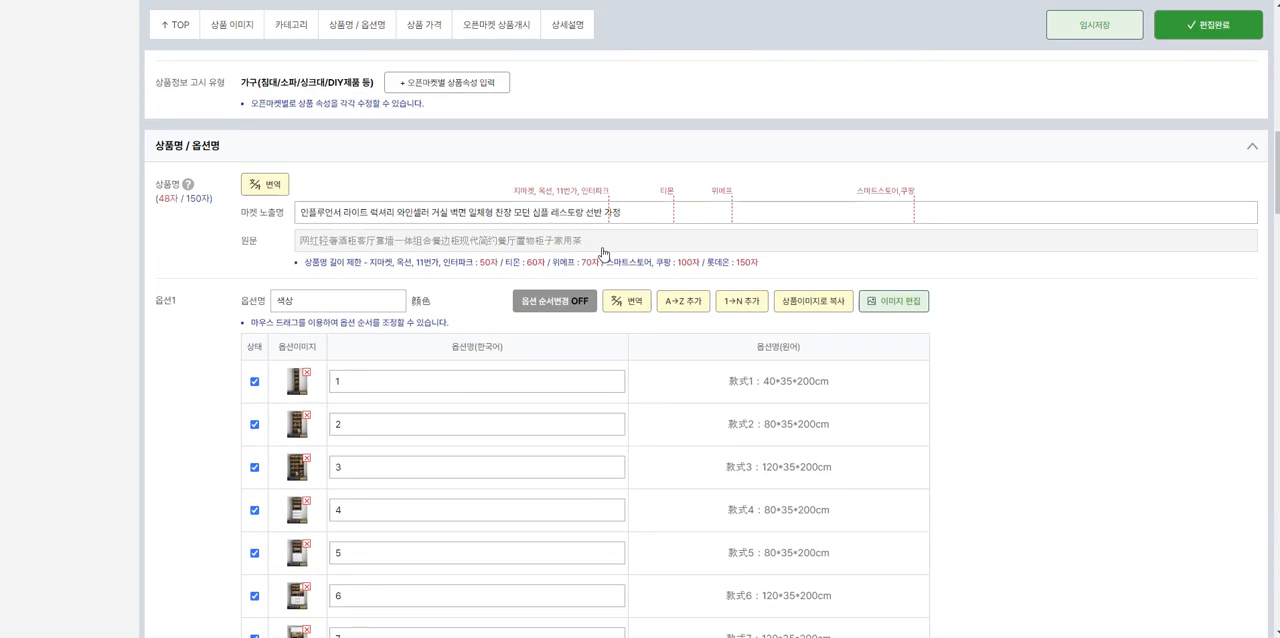
Step: Translate option 1's values into Korean again and rewrite the first value as 40×35×200cm
{"action": "left_click", "coordinate": [629, 302]}
{"action": "left_click_drag", "start_coordinate": [364, 382], "coordinate": [338, 382]}
{"action": "key", "text": "BackSpace"}
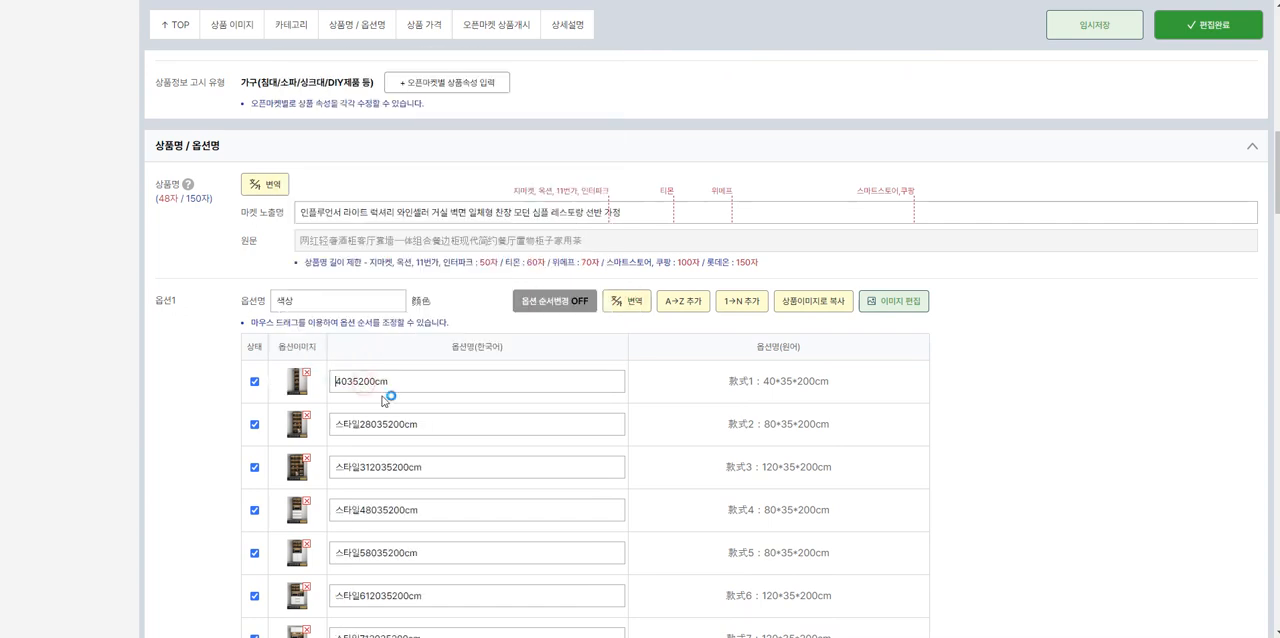
{"action": "left_click", "coordinate": [348, 382]}
{"action": "type", "text": "ㅌ"}
{"action": "key", "text": "BackSpace"}
{"action": "type", "text": "X"}
{"action": "type", "text": "×35×"}
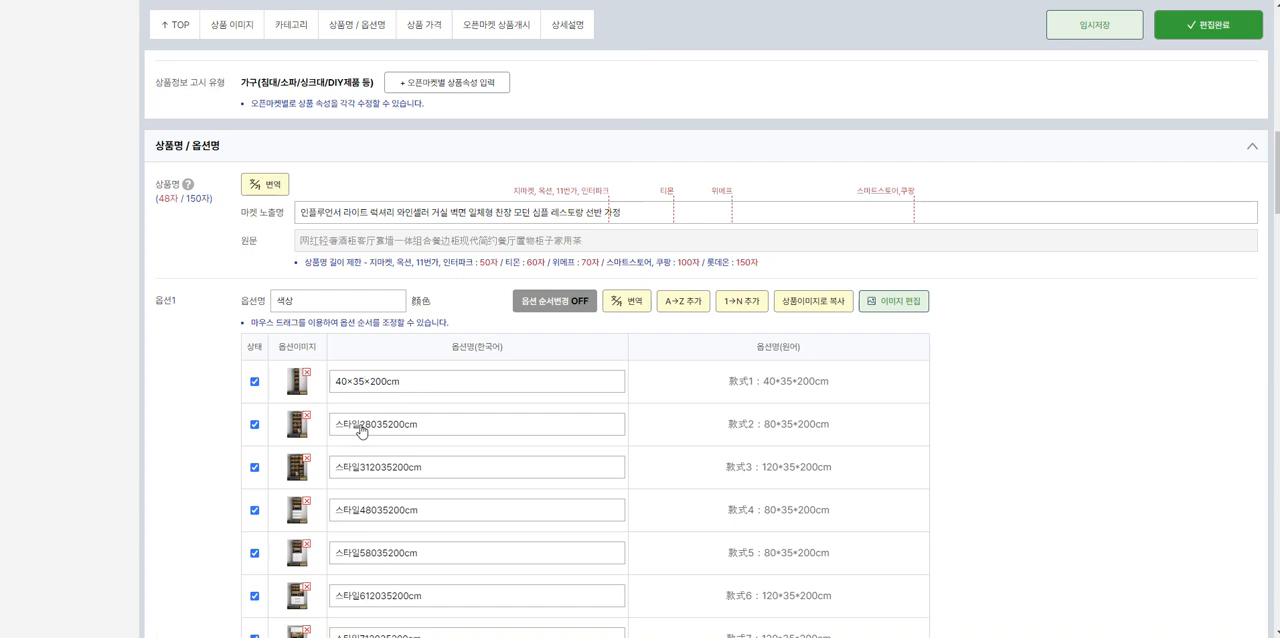
Step: Rewrite the second Korean value of option 1 as 80×35×200cm, removing the style prefix
{"action": "left_click_drag", "start_coordinate": [363, 424], "coordinate": [177, 407]}
{"action": "key", "text": "BackSpace"}
{"action": "type", "text": "×"}
{"action": "key", "text": "Right"}
{"action": "key", "text": "Right"}
Step: Rewrite the third Korean value of option 1 as 120×35×200cm, removing the style prefix
{"action": "type", "text": "×"}
{"action": "left_click_drag", "start_coordinate": [366, 469], "coordinate": [180, 453]}
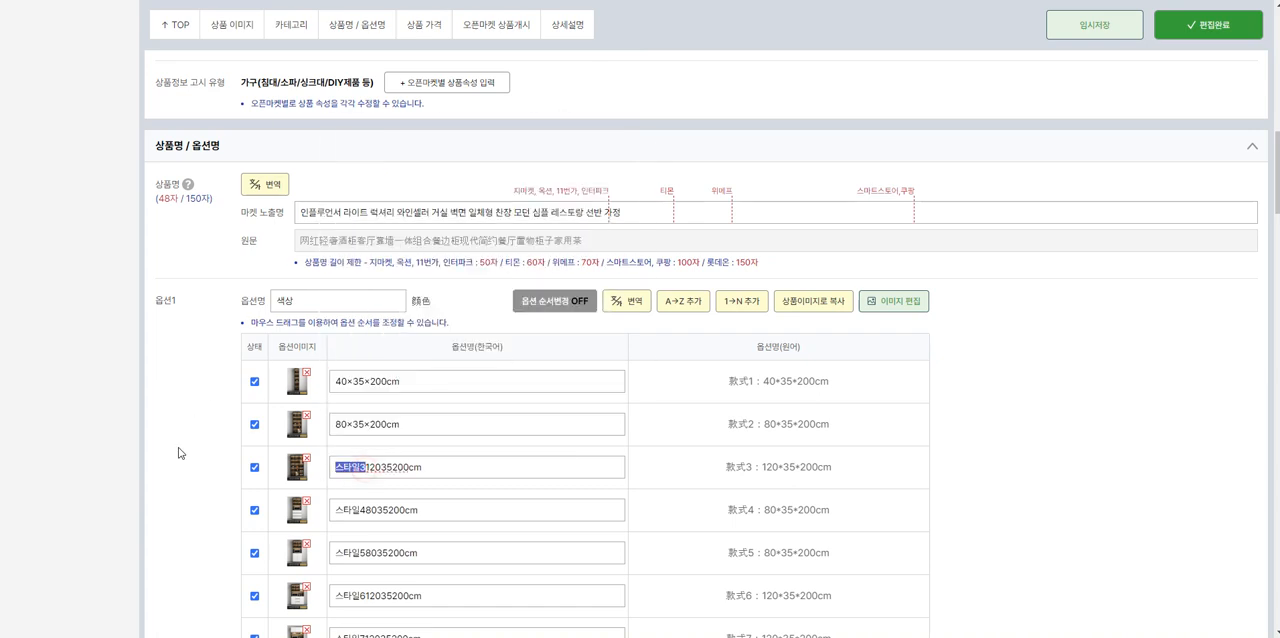
{"action": "key", "text": "BackSpace"}
{"action": "key", "text": "Right"}
{"action": "key", "text": "Right"}
{"action": "key", "text": "Right"}
{"action": "type", "text": "×"}
{"action": "key", "text": "Right"}
{"action": "key", "text": "Right"}
{"action": "type", "text": "×"}
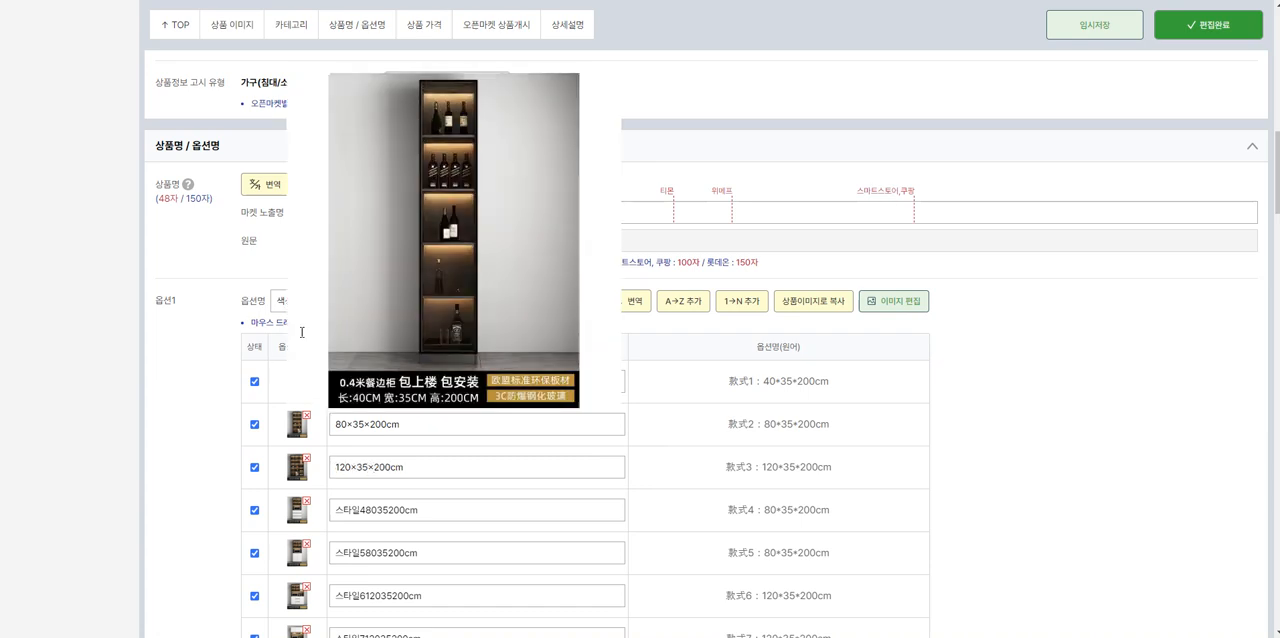
Step: Rename option 1 as 사이즈
{"action": "double_click", "coordinate": [309, 302]}
{"action": "type", "text": "ㅅ"}
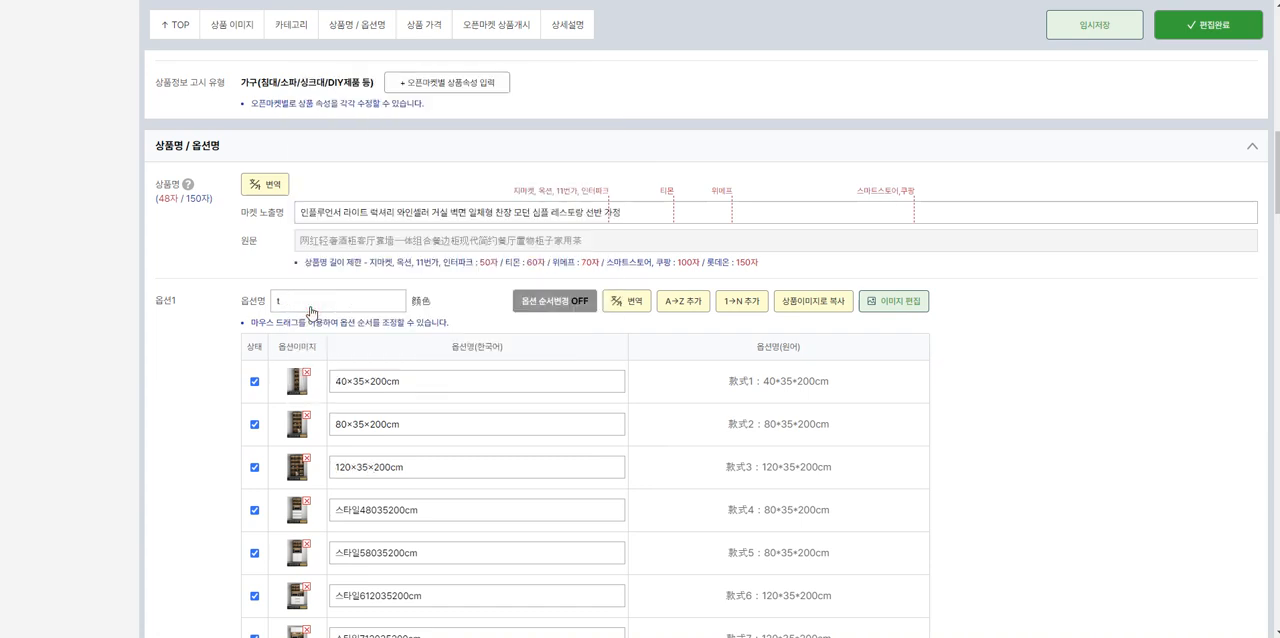
{"action": "type", "text": "이즈"}
Step: Rewrite the fourth Korean value of option 1 as 80×35×200cm, removing the style prefix
{"action": "scroll", "coordinate": [375, 514], "scroll_direction": "down", "scroll_amount": 2}
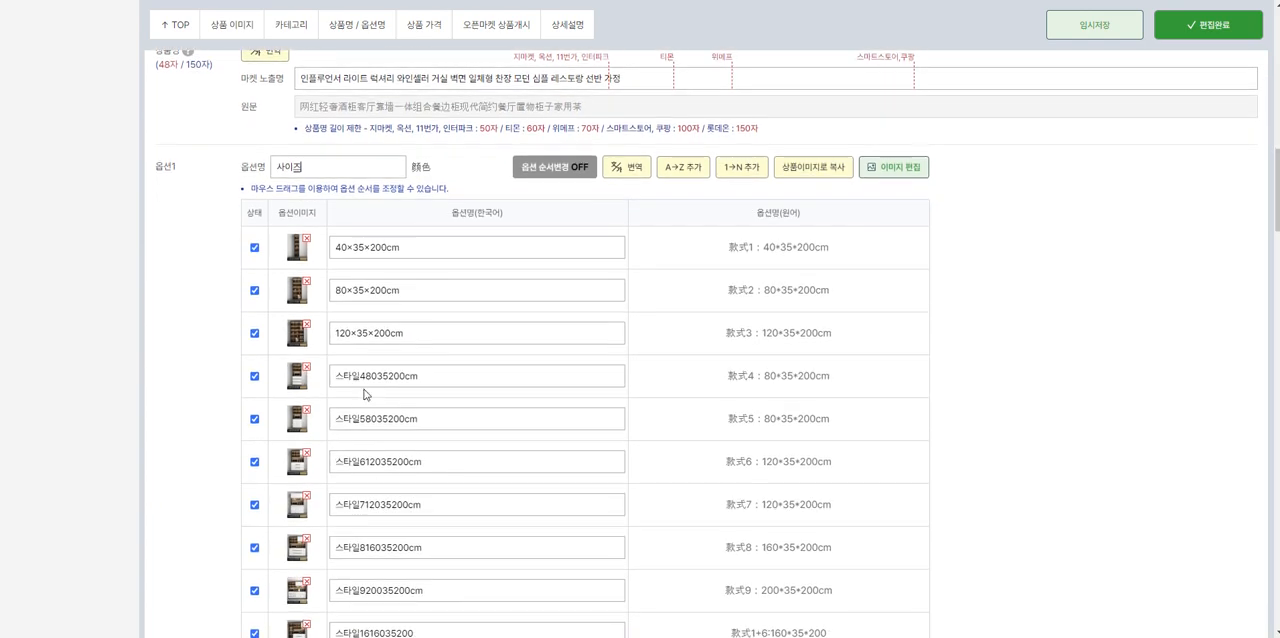
{"action": "left_click_drag", "start_coordinate": [366, 388], "coordinate": [228, 399]}
{"action": "key", "text": "BackSpace"}
{"action": "key", "text": "Right"}
{"action": "key", "text": "Right"}
{"action": "type", "text": "×"}
{"action": "key", "text": "Right"}
{"action": "key", "text": "Right"}
{"action": "key", "text": "Left"}
{"action": "key", "text": "Left"}
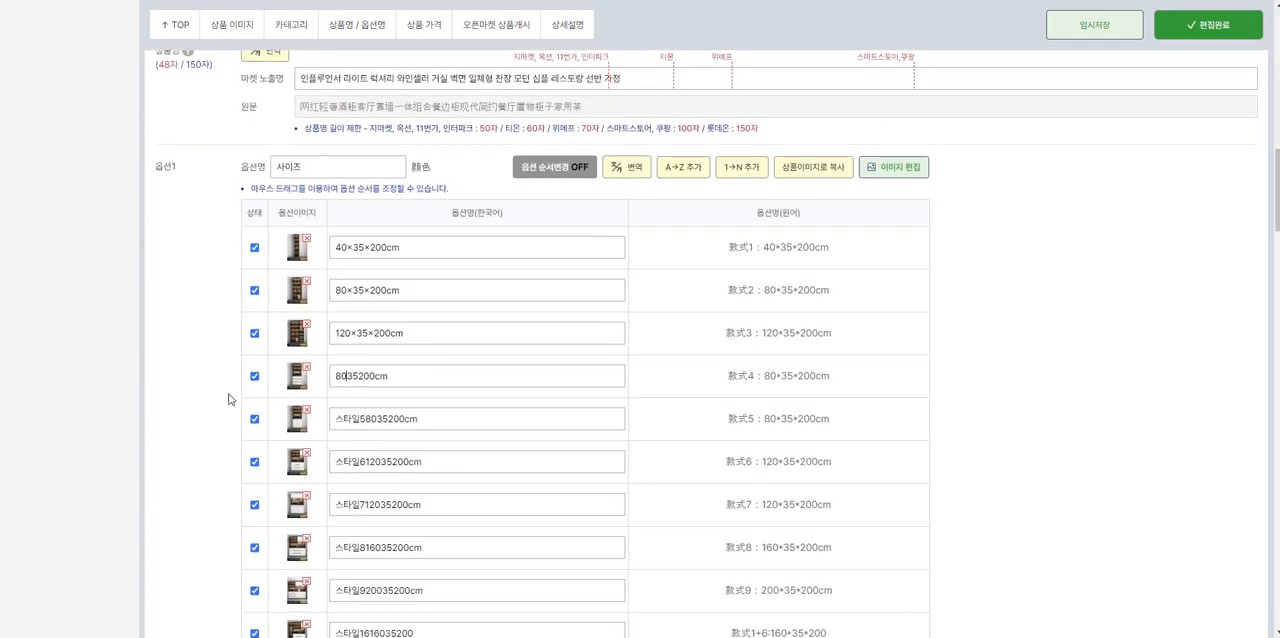
{"action": "type", "text": "×35×"}
Step: Translate option 2 into Korean and rename the option as 색상
{"action": "scroll", "coordinate": [440, 320], "scroll_direction": "down", "scroll_amount": 2}
{"action": "scroll", "coordinate": [422, 416], "scroll_direction": "down", "scroll_amount": 12}
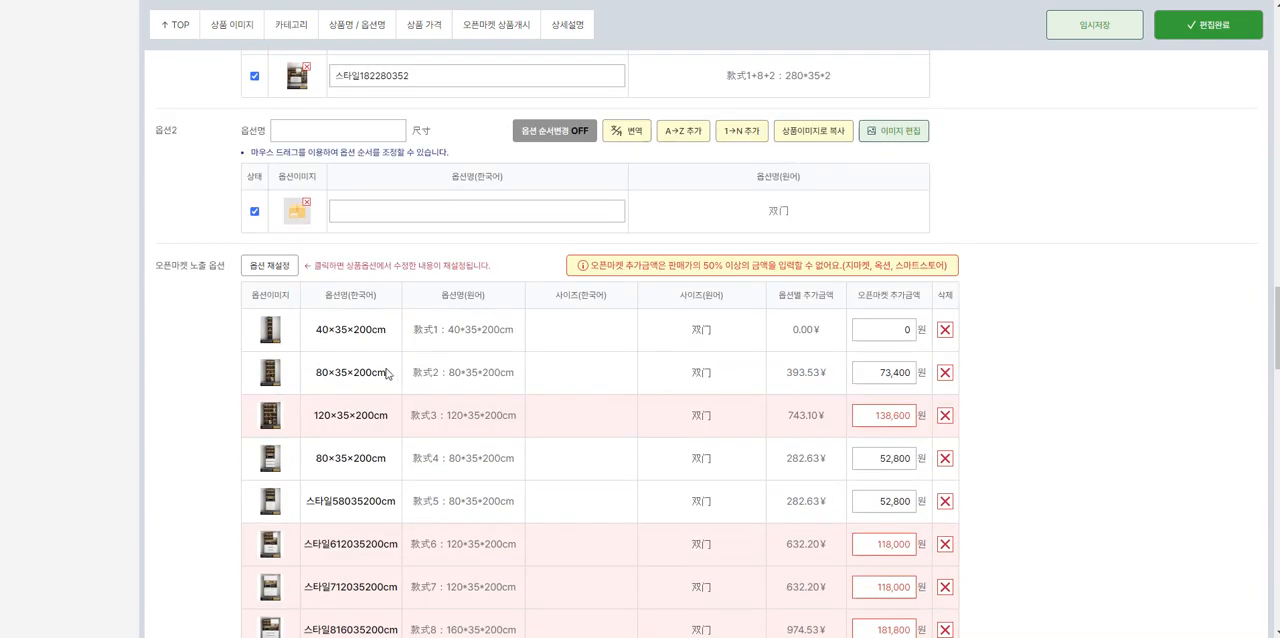
{"action": "left_click", "coordinate": [628, 130]}
{"action": "double_click", "coordinate": [366, 135]}
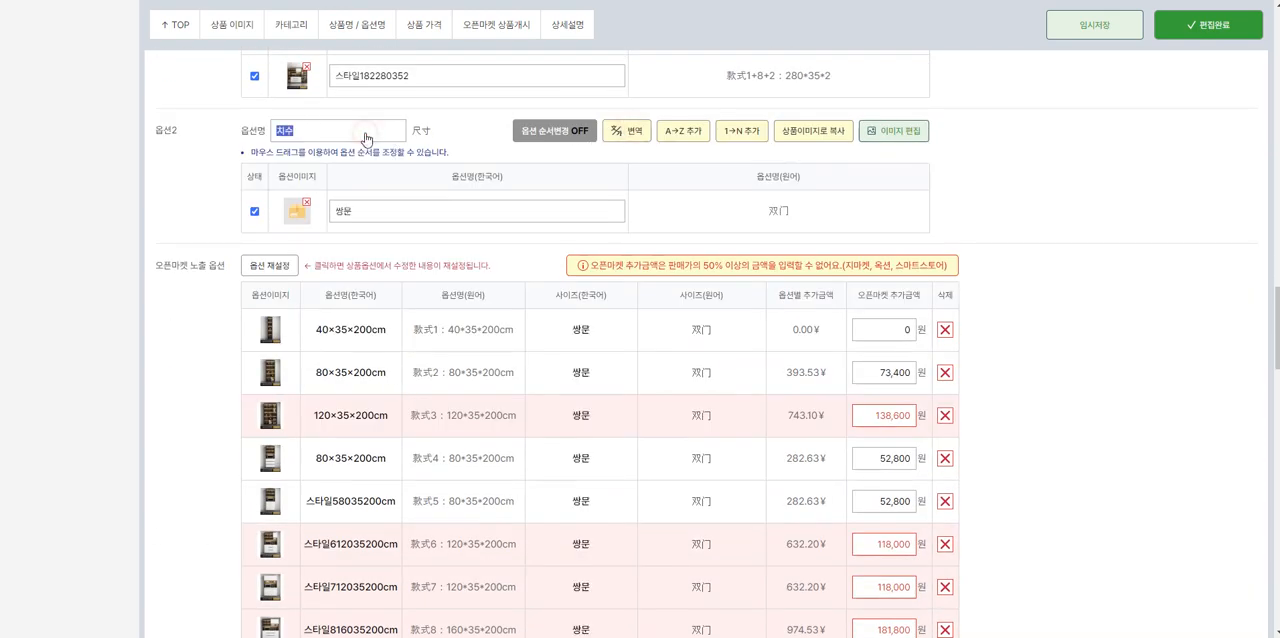
{"action": "type", "text": "색상"}
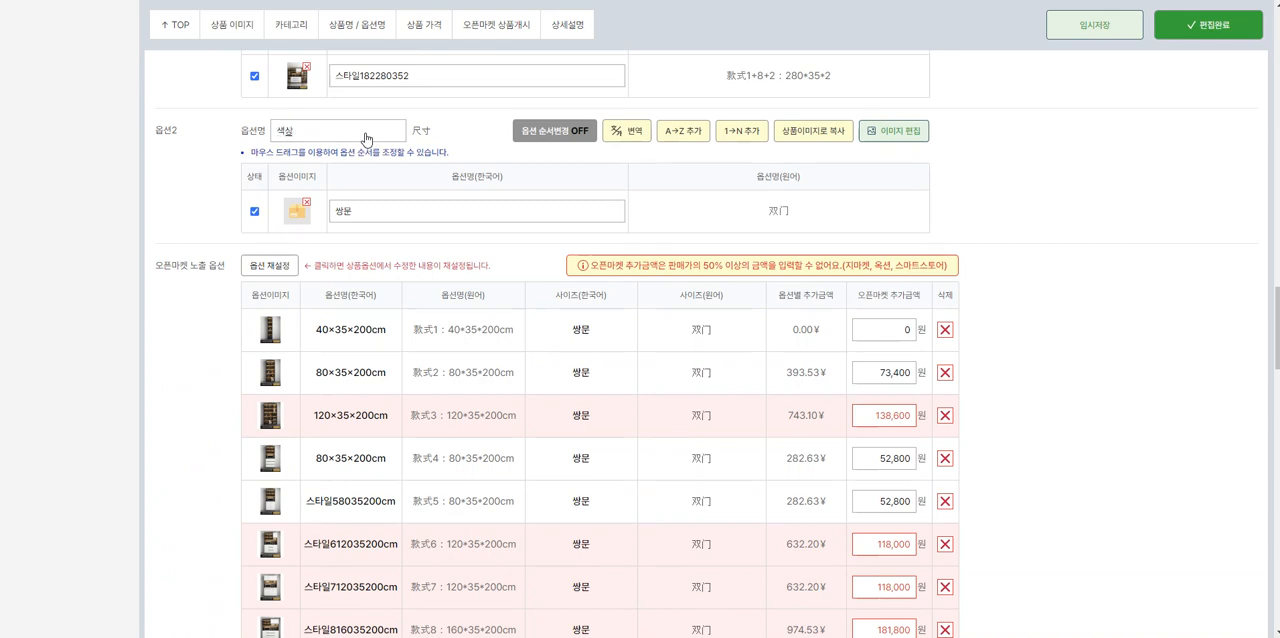
Step: Replace the Korean value of option 2 with ONE COLOR
{"action": "double_click", "coordinate": [386, 210]}
{"action": "type", "text": "ㅐㅜㄷ"}
{"action": "key", "text": "BackSpace"}
{"action": "key", "text": "BackSpace"}
{"action": "key", "text": "BackSpace"}
{"action": "type", "text": "ONE"}
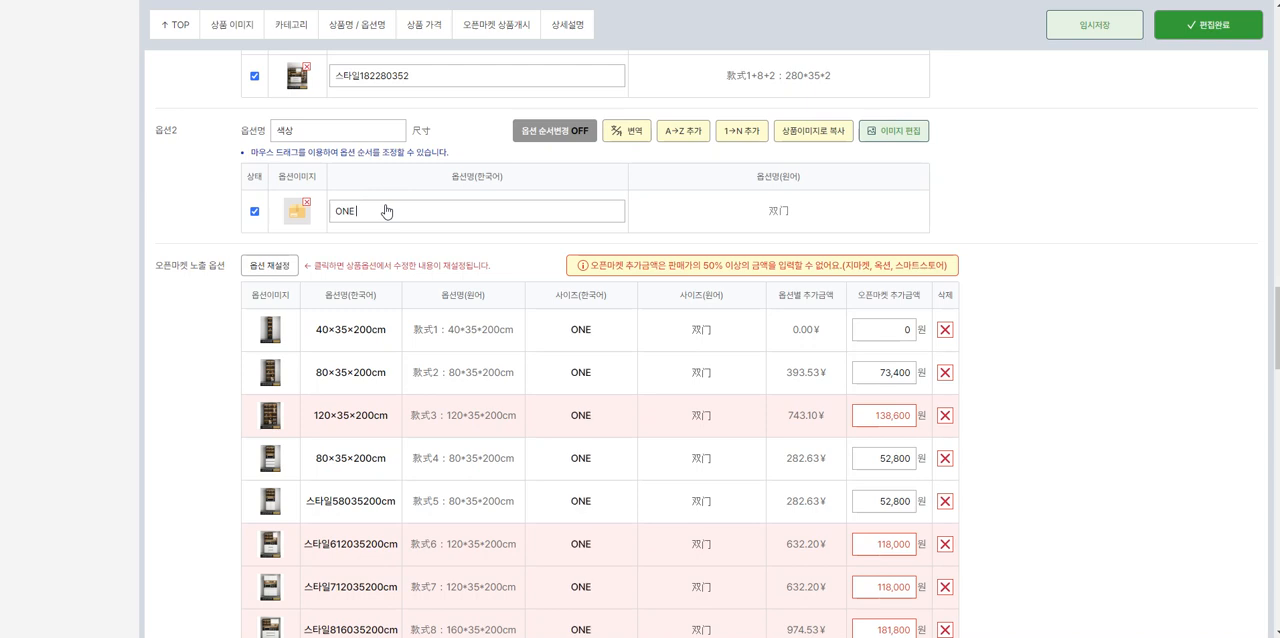
{"action": "type", "text": " COLOR"}
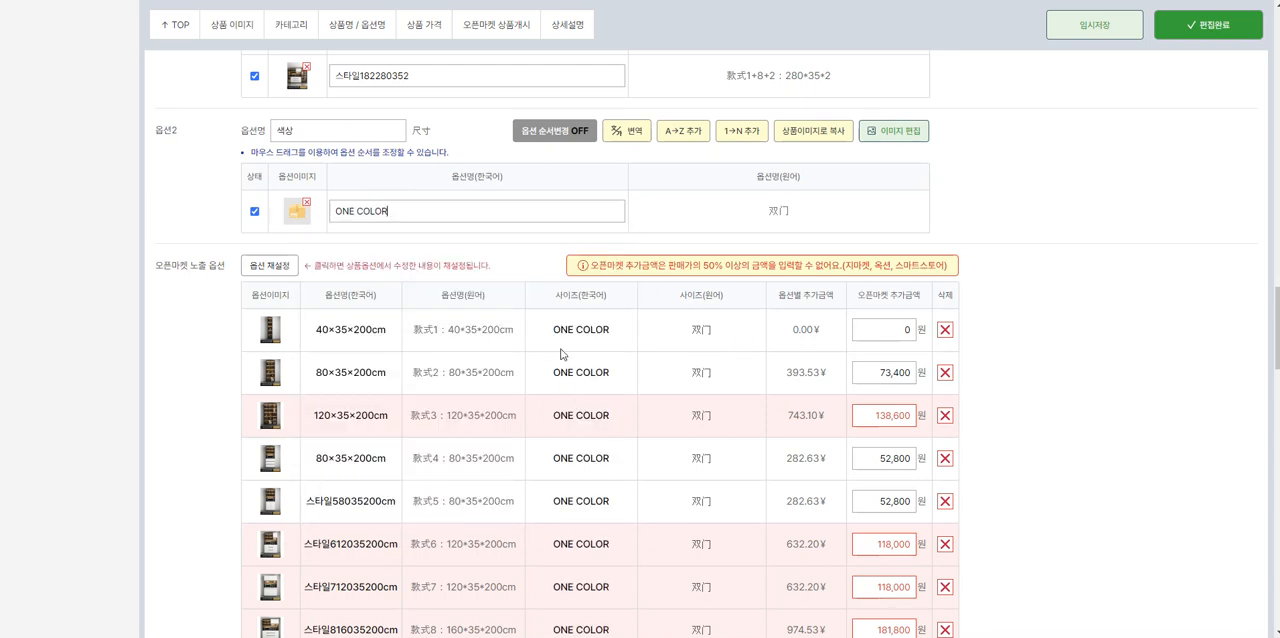
Step: Review the open market surcharges of all option combinations down to the product price settings
{"action": "scroll", "coordinate": [561, 354], "scroll_direction": "down", "scroll_amount": 3}
{"action": "scroll", "coordinate": [578, 385], "scroll_direction": "up", "scroll_amount": 3}
{"action": "scroll", "coordinate": [578, 390], "scroll_direction": "down", "scroll_amount": 3}
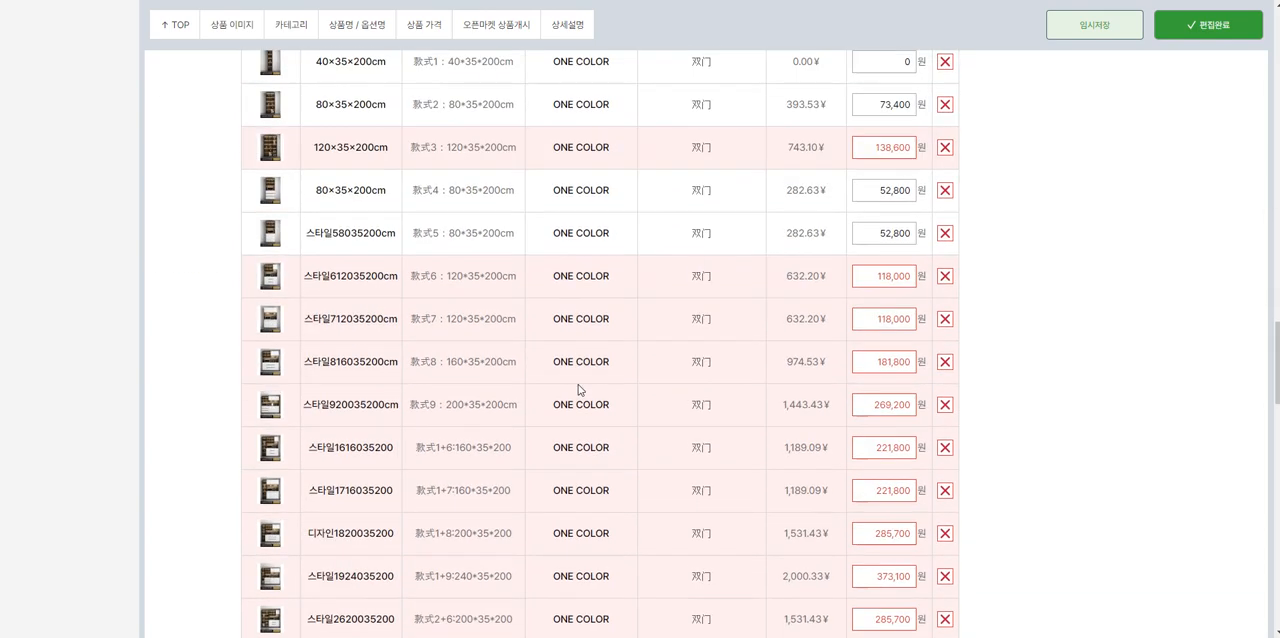
{"action": "scroll", "coordinate": [578, 390], "scroll_direction": "up", "scroll_amount": 3}
{"action": "scroll", "coordinate": [577, 380], "scroll_direction": "down", "scroll_amount": 9}
{"action": "scroll", "coordinate": [578, 370], "scroll_direction": "down", "scroll_amount": 2}
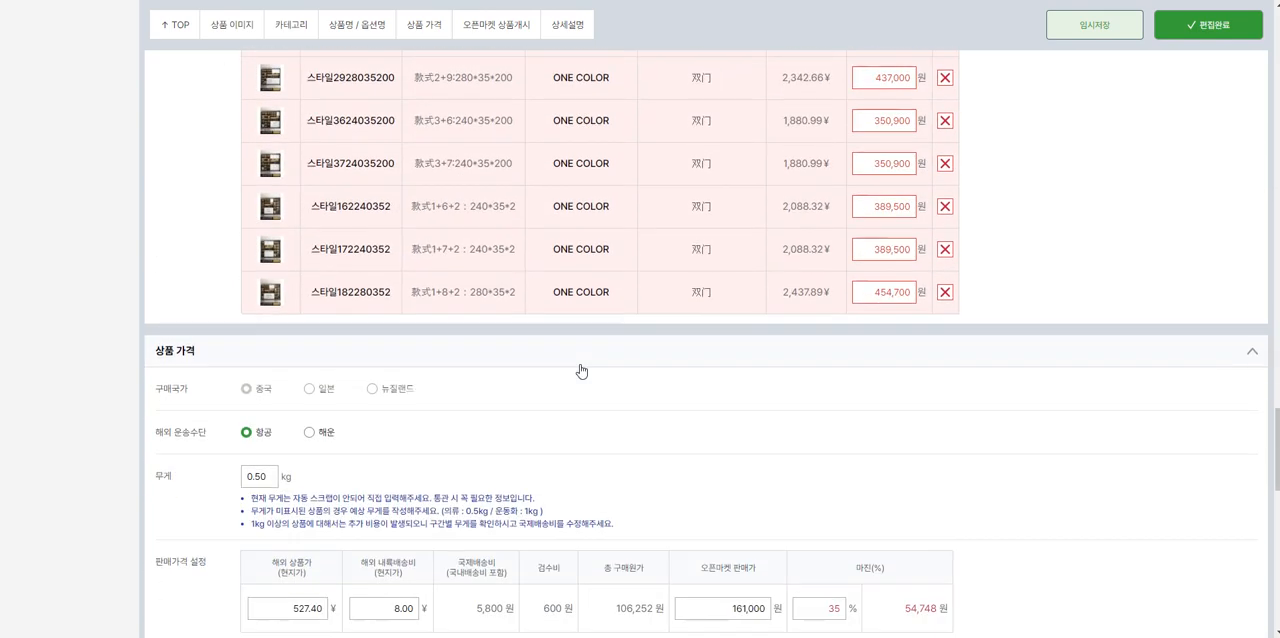
{"action": "scroll", "coordinate": [570, 345], "scroll_direction": "down", "scroll_amount": 1}
{"action": "scroll", "coordinate": [570, 337], "scroll_direction": "down", "scroll_amount": 1}
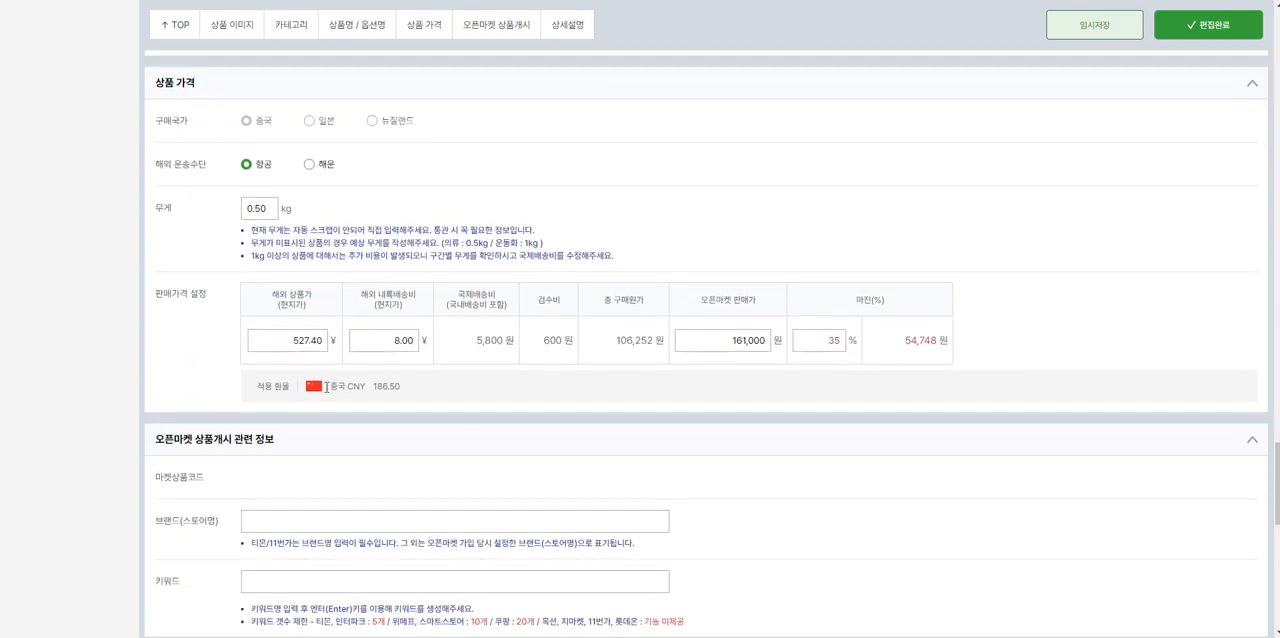
Step: Compare the overseas product price with the price range on the 1688 listing, returning to the product editor
{"action": "double_click", "coordinate": [289, 347]}
{"action": "scroll", "coordinate": [368, 373], "scroll_direction": "up", "scroll_amount": 1}
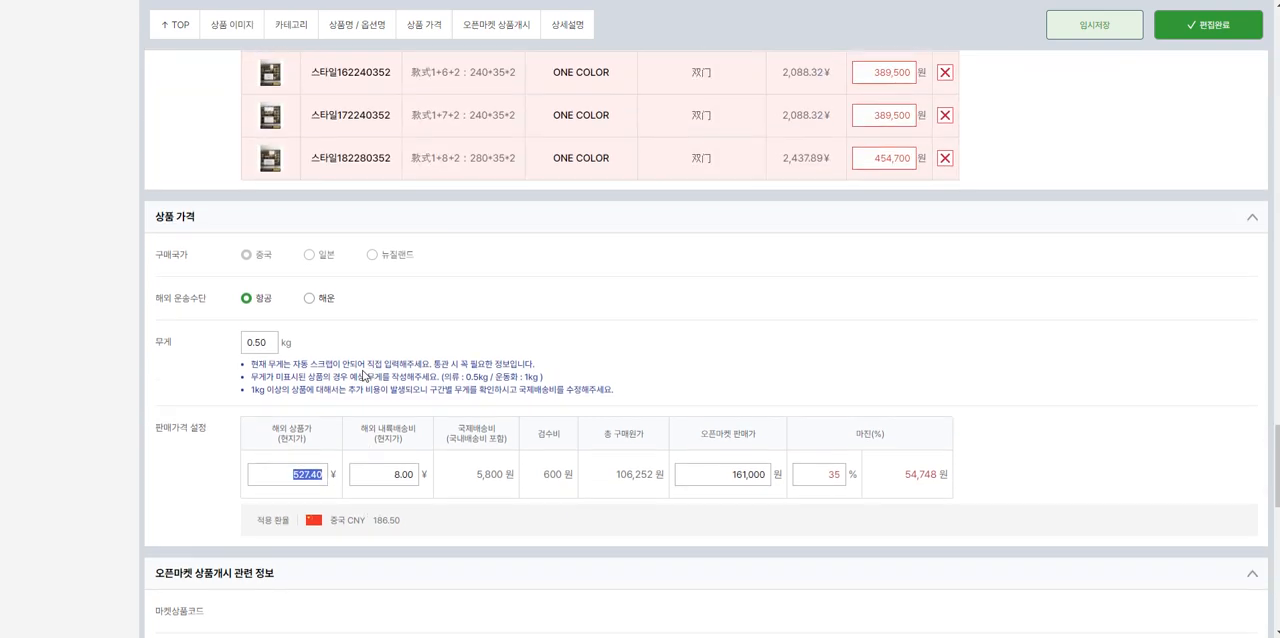
{"action": "scroll", "coordinate": [365, 376], "scroll_direction": "up", "scroll_amount": 2}
{"action": "key", "text": "alt+Tab"}
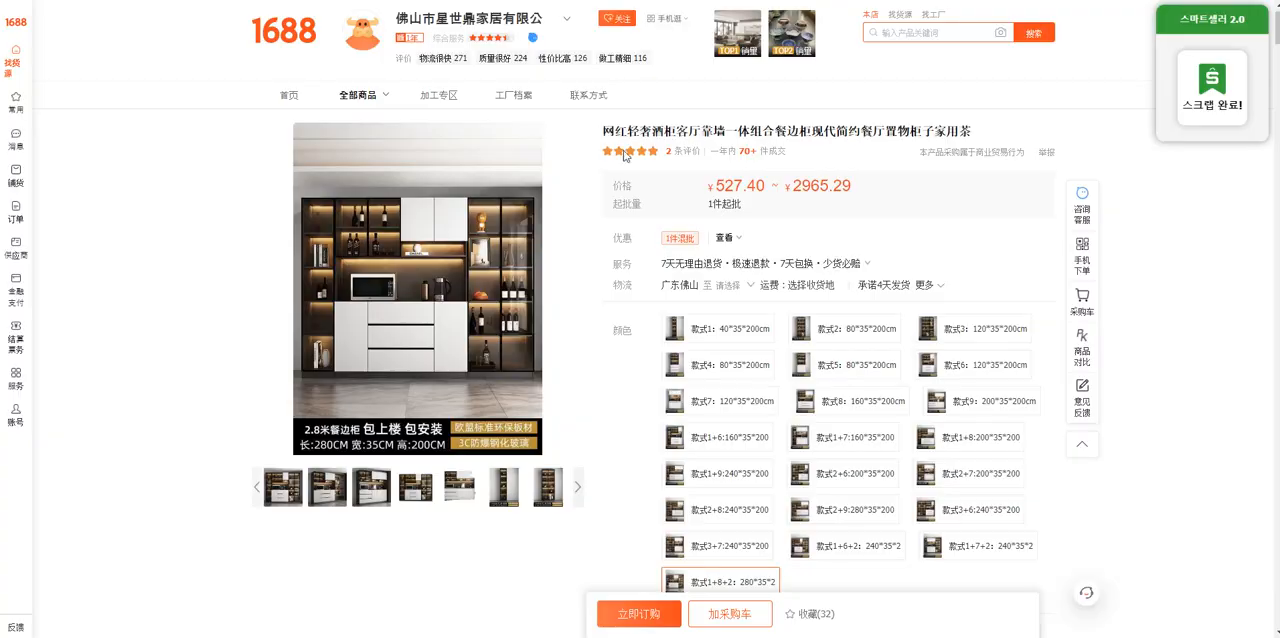
{"action": "key", "text": "alt+Tab"}
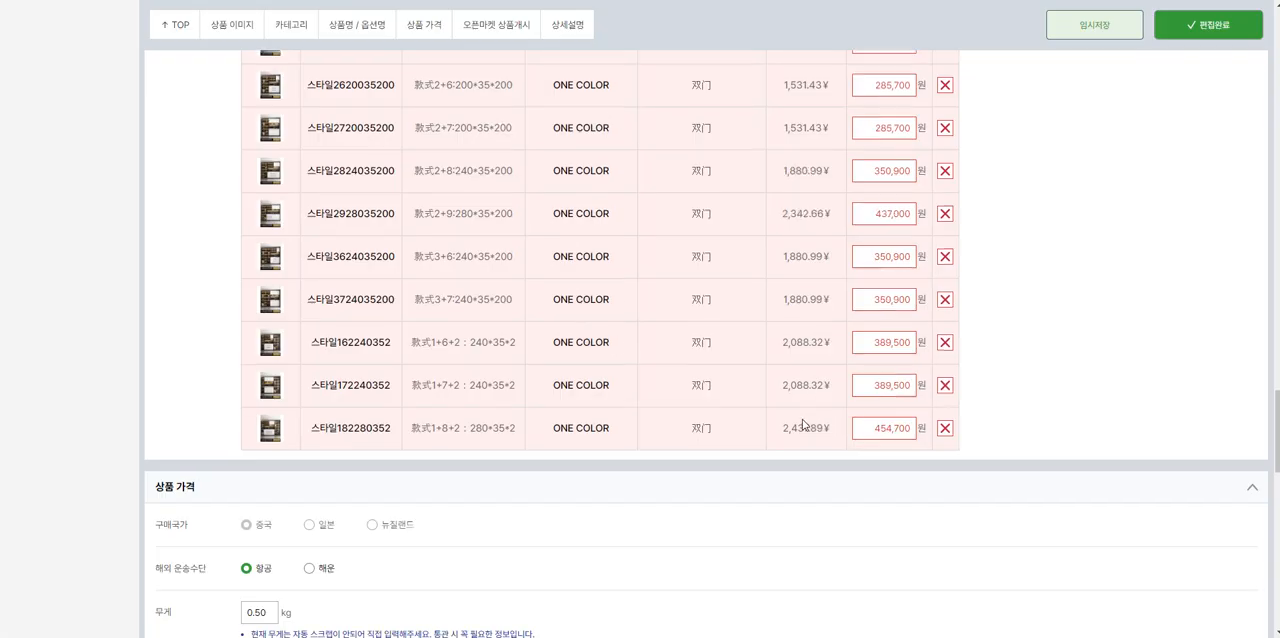
Step: Compare the surcharges of the smallest to largest cabinet options with the open market selling price
{"action": "scroll", "coordinate": [802, 378], "scroll_direction": "up", "scroll_amount": 8}
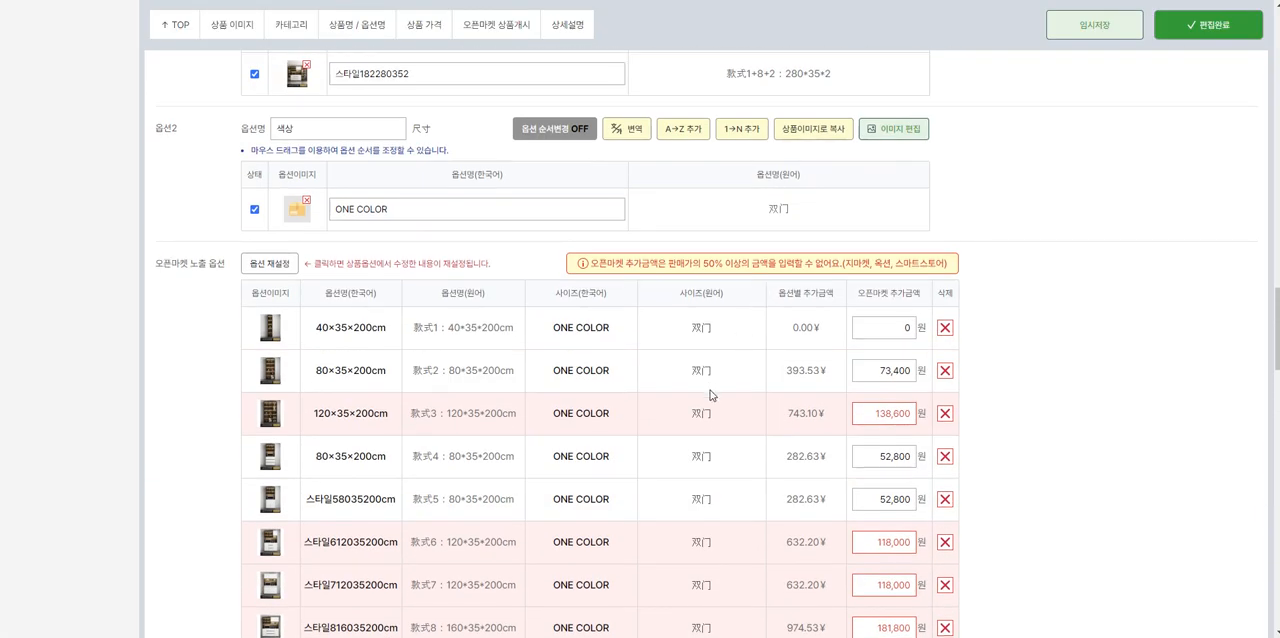
{"action": "scroll", "coordinate": [758, 303], "scroll_direction": "down", "scroll_amount": 10}
{"action": "scroll", "coordinate": [776, 421], "scroll_direction": "up", "scroll_amount": 2}
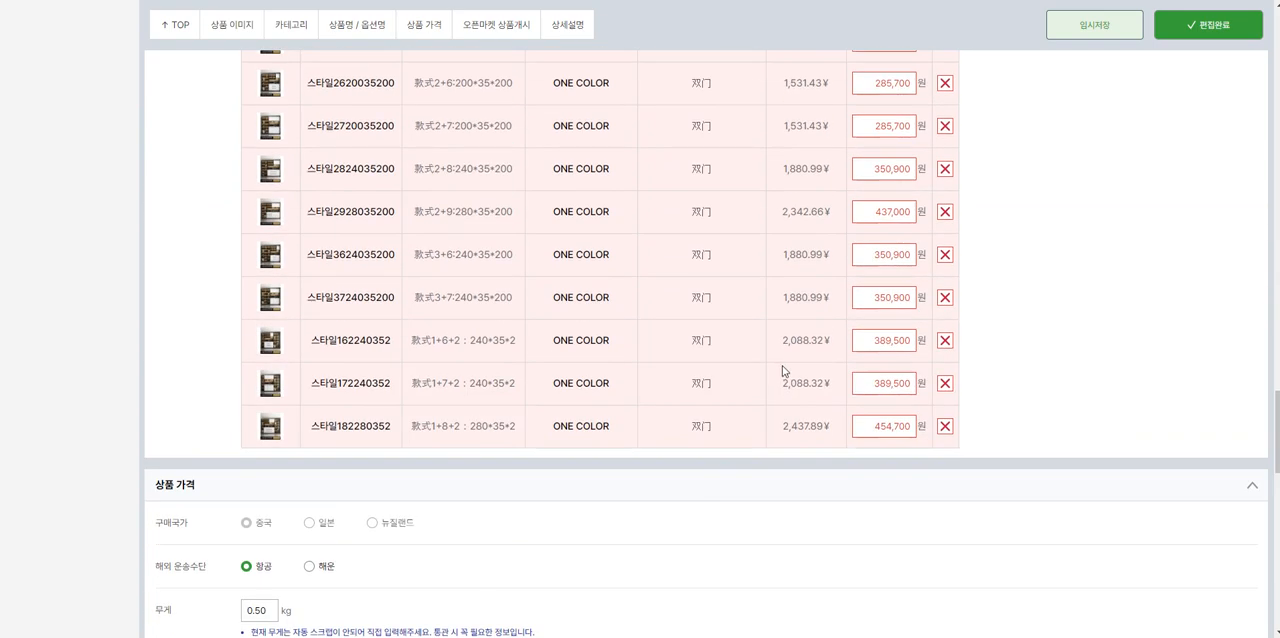
{"action": "scroll", "coordinate": [800, 320], "scroll_direction": "up", "scroll_amount": 8}
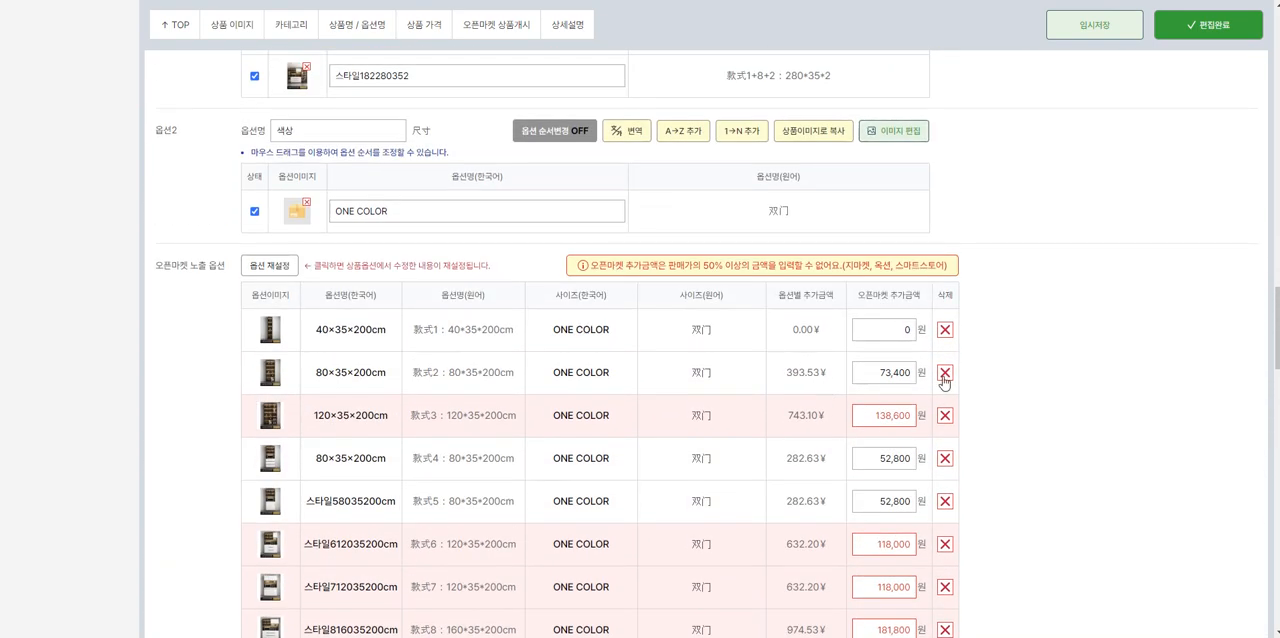
{"action": "scroll", "coordinate": [780, 390], "scroll_direction": "down", "scroll_amount": 3}
{"action": "scroll", "coordinate": [740, 370], "scroll_direction": "down", "scroll_amount": 8}
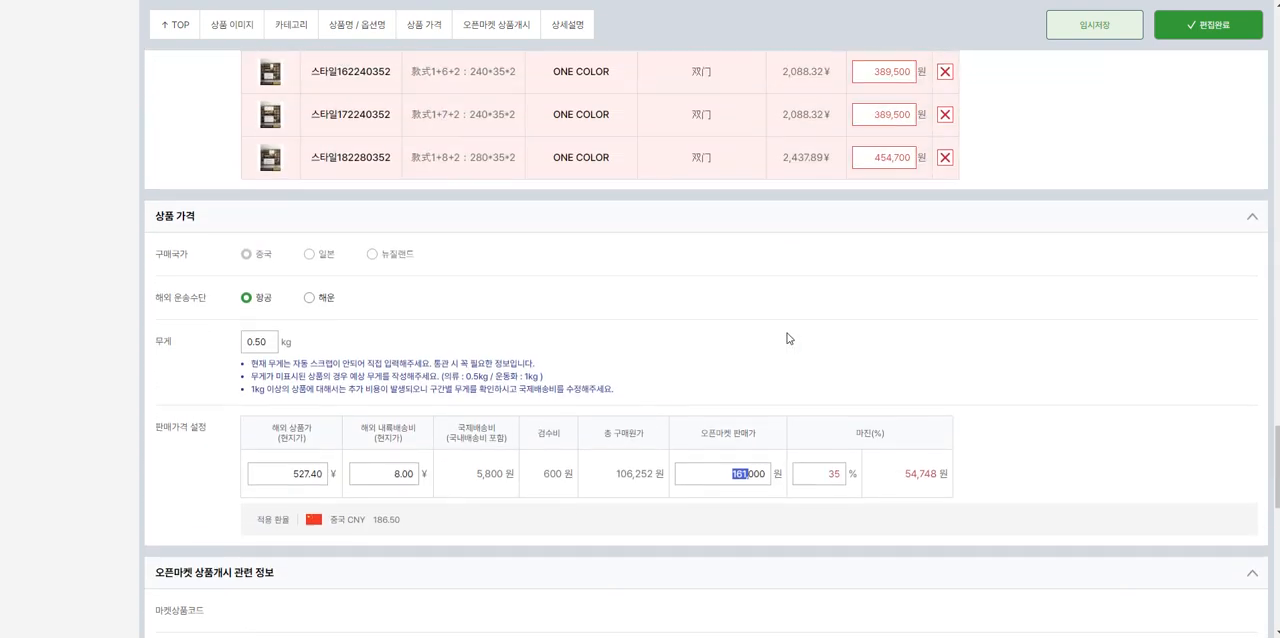
{"action": "scroll", "coordinate": [786, 335], "scroll_direction": "up", "scroll_amount": 3}
{"action": "scroll", "coordinate": [786, 335], "scroll_direction": "down", "scroll_amount": 3}
{"action": "scroll", "coordinate": [617, 326], "scroll_direction": "up", "scroll_amount": 6}
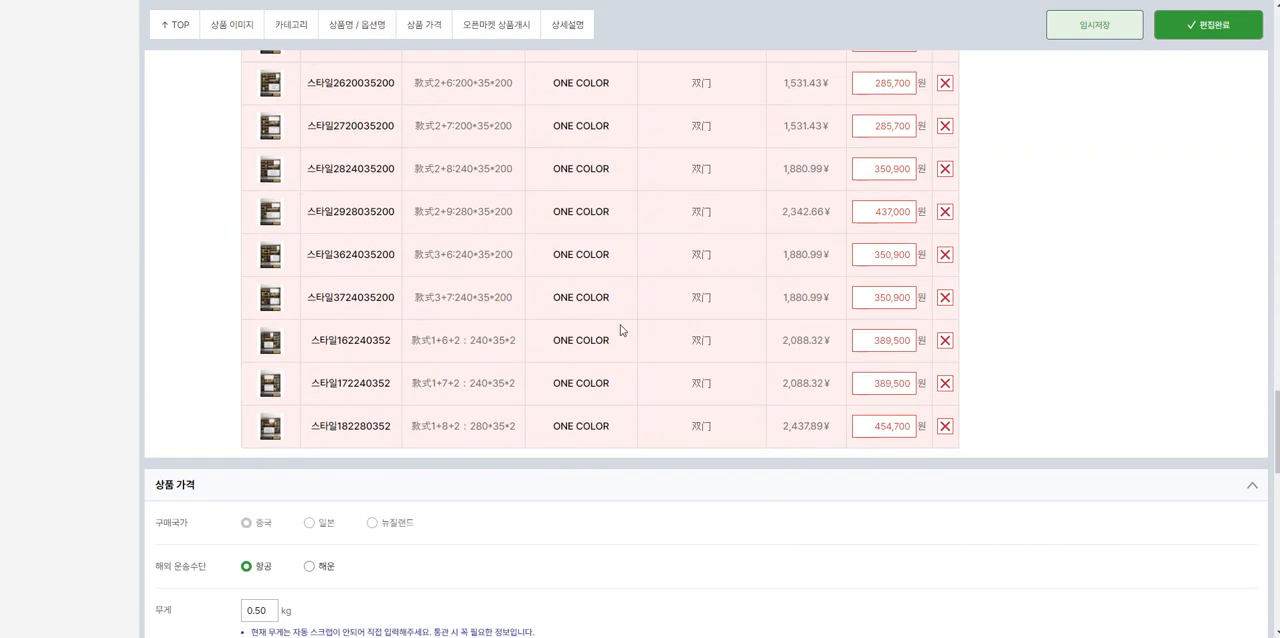
Step: Set the overseas product price to 2,965.29 ¥, copied from the upper end of the 1688 listing's price range
{"action": "key", "text": "ctrl+Tab"}
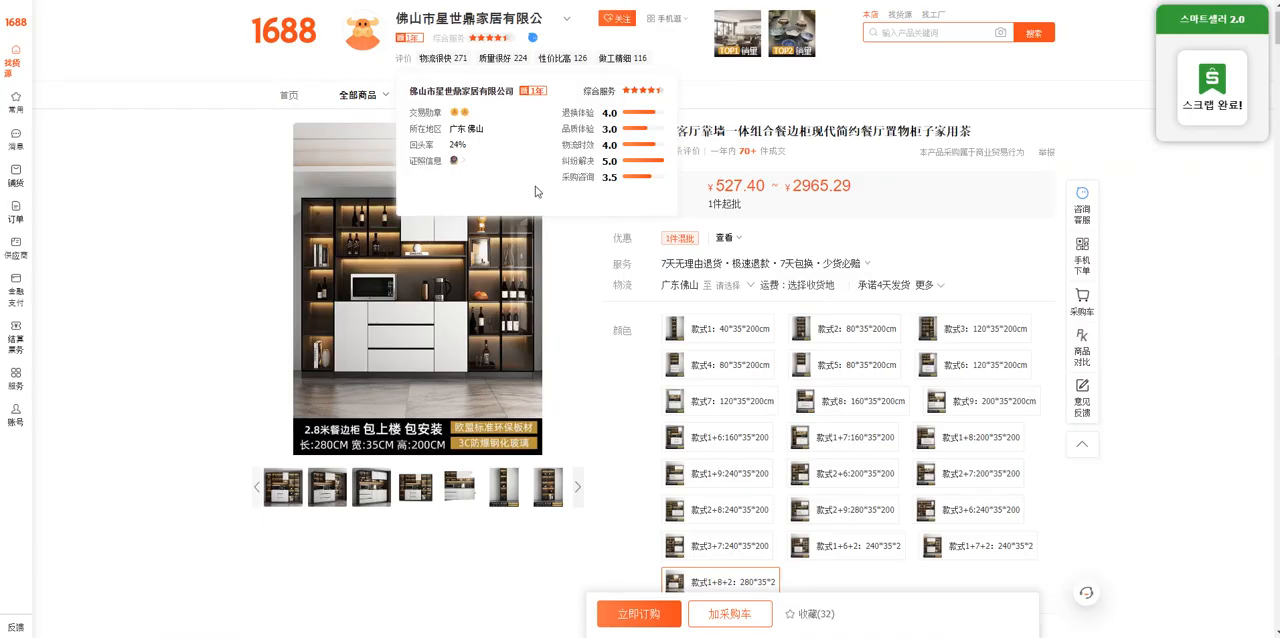
{"action": "left_click_drag", "start_coordinate": [788, 187], "coordinate": [858, 189]}
{"action": "key", "text": "ctrl+c"}
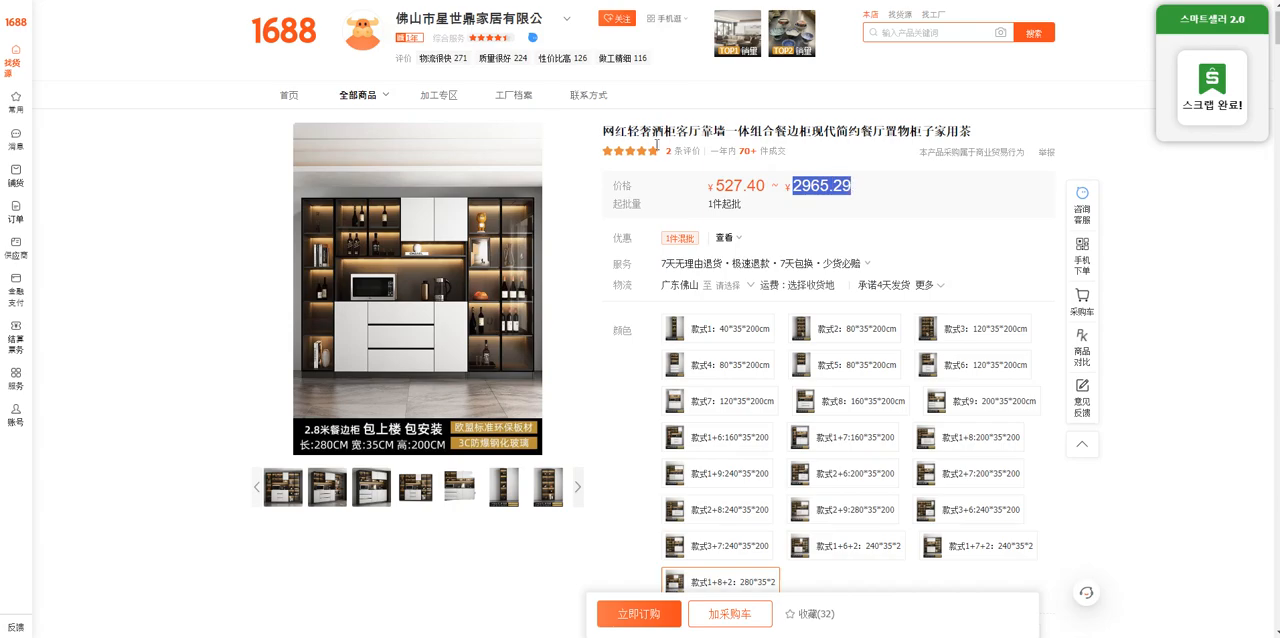
{"action": "key", "text": "ctrl+Tab"}
{"action": "scroll", "coordinate": [380, 256], "scroll_direction": "down", "scroll_amount": 7}
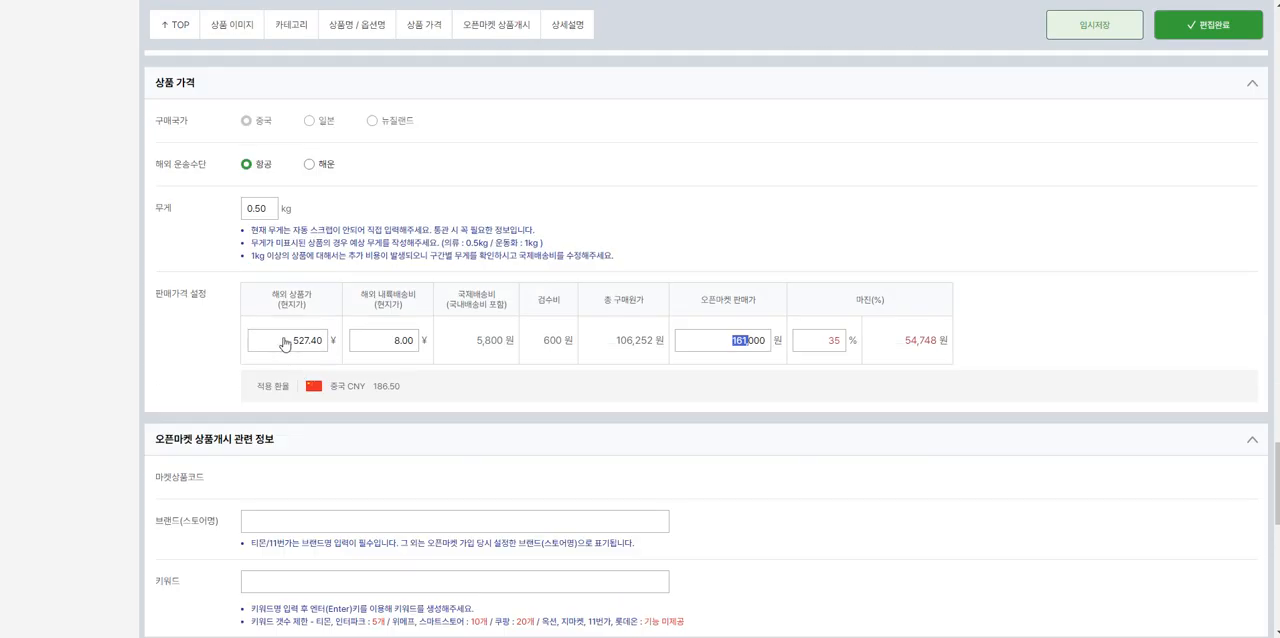
{"action": "triple_click", "coordinate": [284, 340]}
{"action": "key", "text": "ctrl+v"}
Step: Reset the open market exposed options from the product options and confirm the reset
{"action": "scroll", "coordinate": [150, 352], "scroll_direction": "up", "scroll_amount": 5}
{"action": "scroll", "coordinate": [157, 354], "scroll_direction": "up", "scroll_amount": 10}
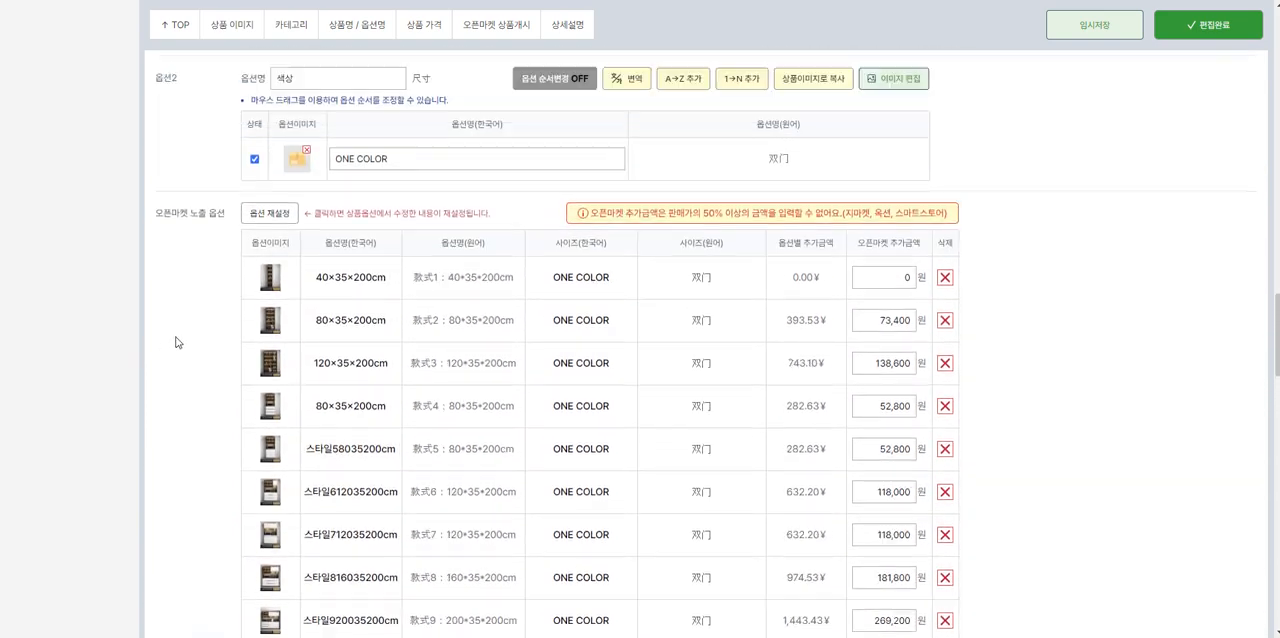
{"action": "left_click", "coordinate": [281, 271]}
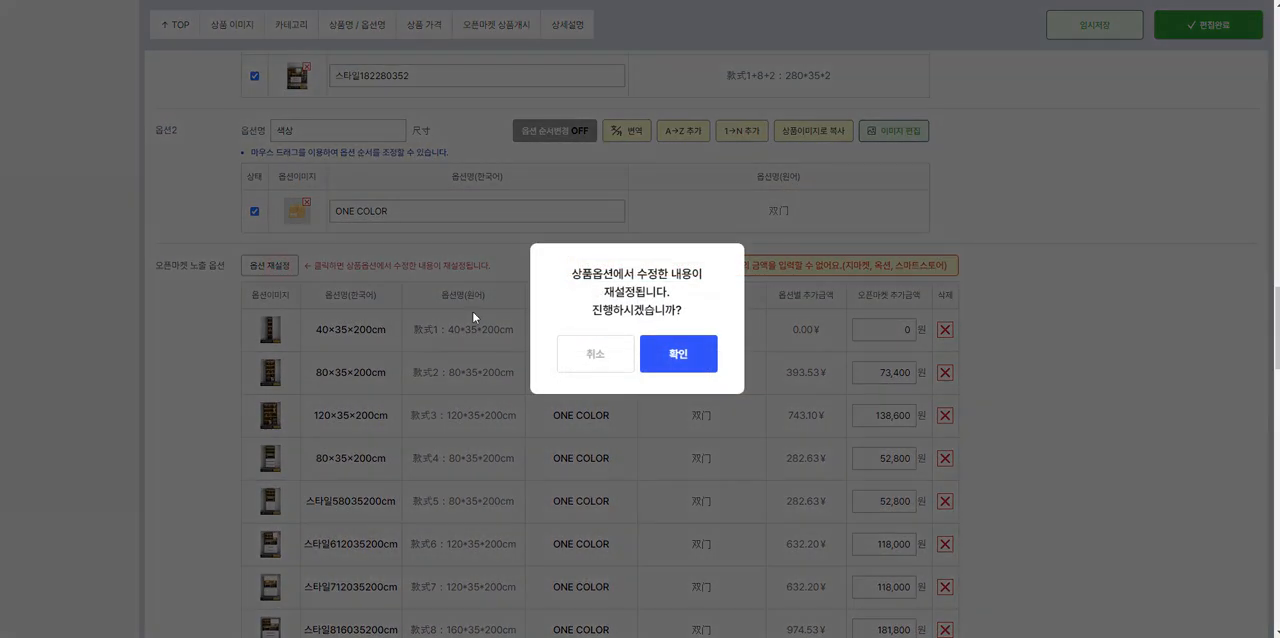
{"action": "left_click", "coordinate": [676, 355]}
Step: Examine the recalculated surcharges alongside the price settings and preview the option images in the exposed options table
{"action": "scroll", "coordinate": [590, 352], "scroll_direction": "down", "scroll_amount": 12}
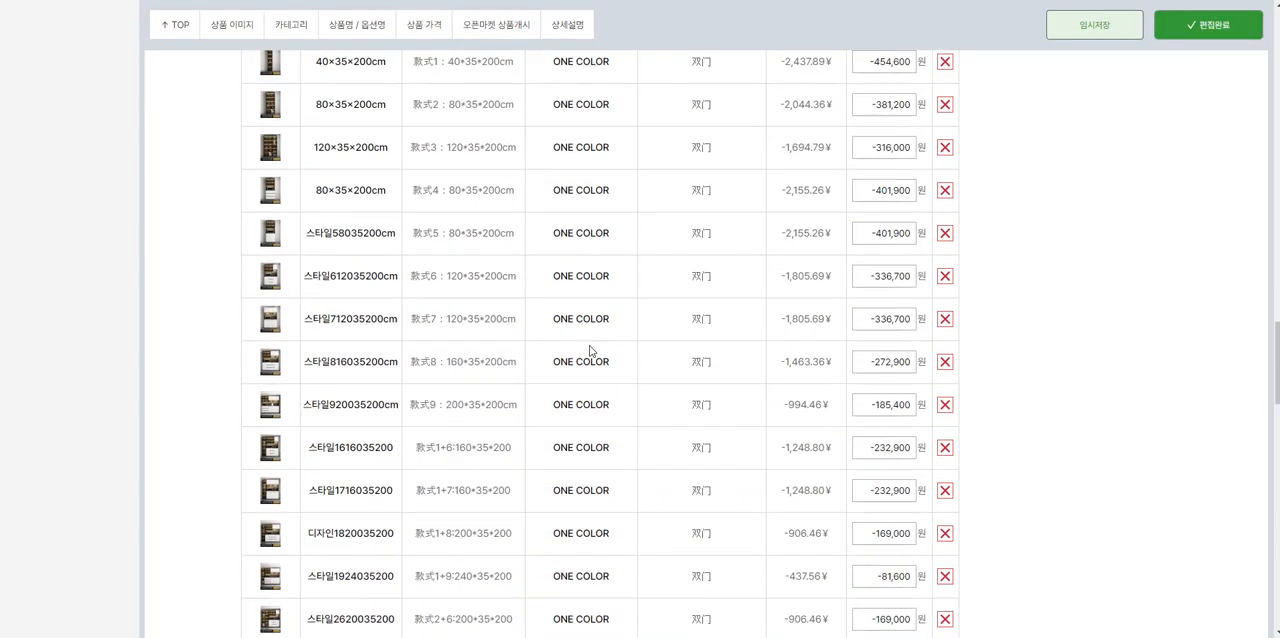
{"action": "scroll", "coordinate": [314, 515], "scroll_direction": "down", "scroll_amount": 3}
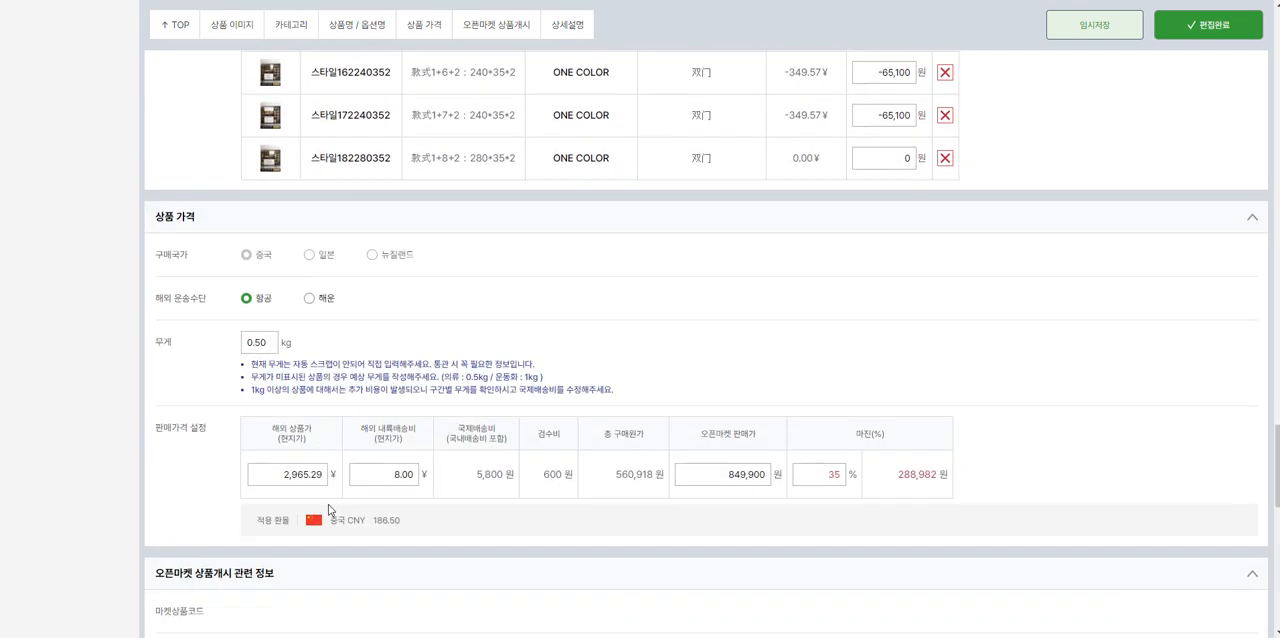
{"action": "scroll", "coordinate": [314, 487], "scroll_direction": "up", "scroll_amount": 6}
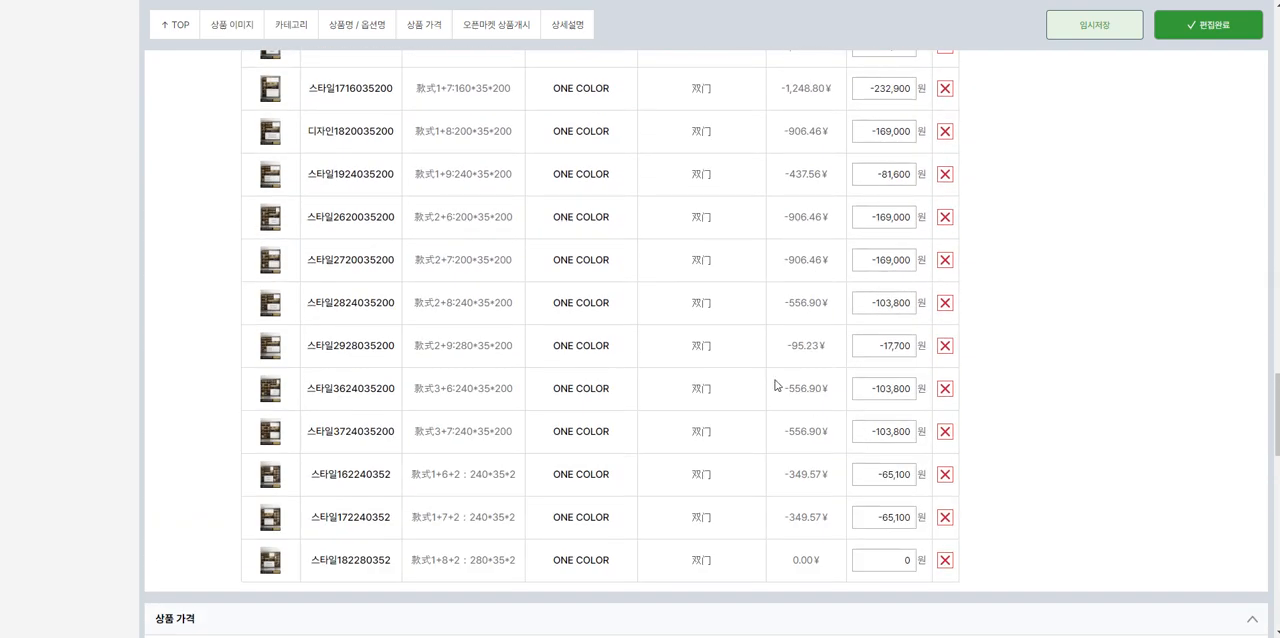
{"action": "scroll", "coordinate": [740, 357], "scroll_direction": "down", "scroll_amount": 5}
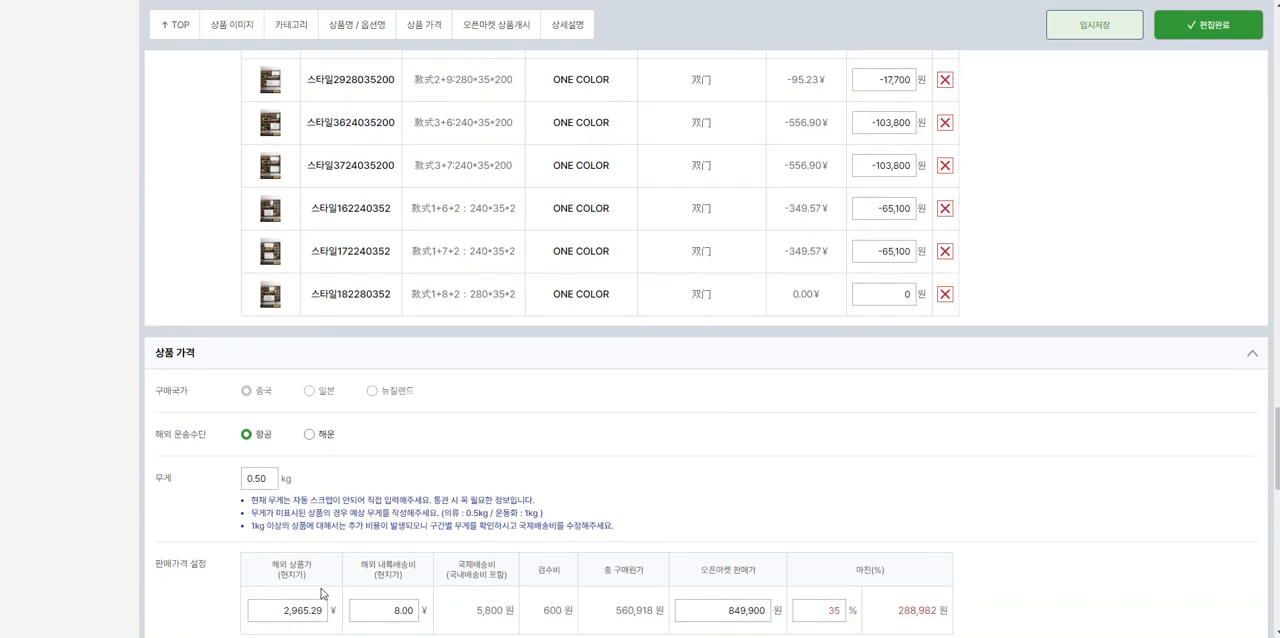
{"action": "scroll", "coordinate": [262, 470], "scroll_direction": "up", "scroll_amount": 15}
{"action": "scroll", "coordinate": [262, 215], "scroll_direction": "down", "scroll_amount": 15}
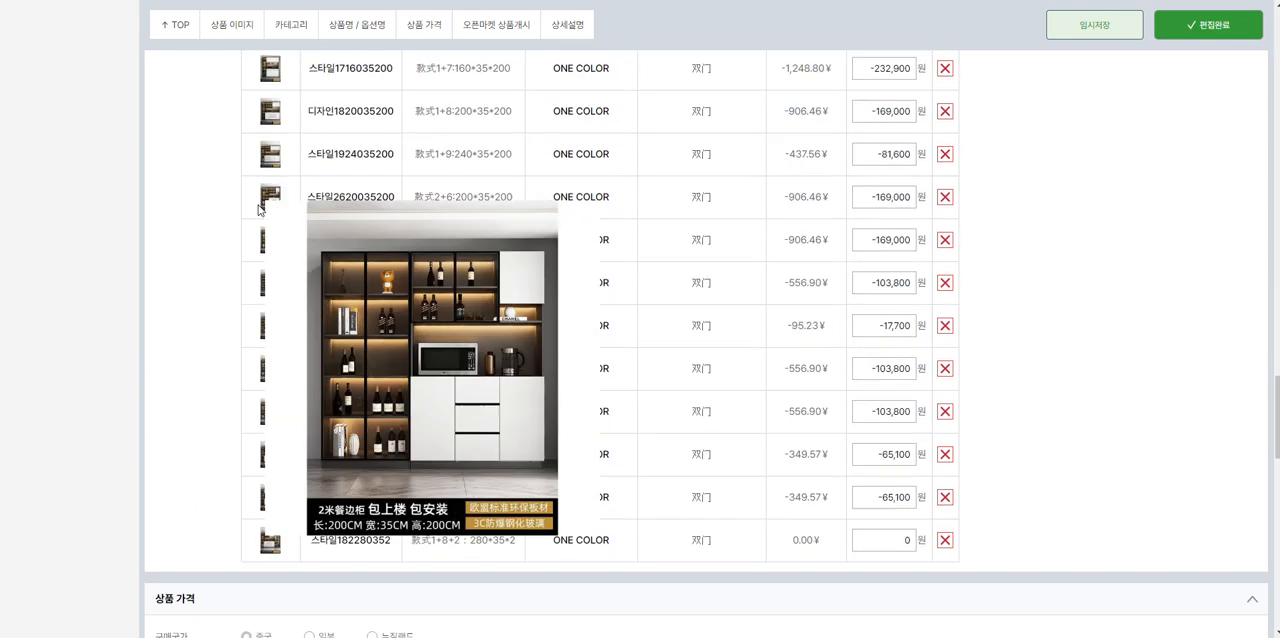
{"action": "left_click_drag", "start_coordinate": [263, 340], "coordinate": [340, 347]}
Step: Compare the yuan price differences of the first two size options with the overseas price and open market selling price
{"action": "scroll", "coordinate": [344, 357], "scroll_direction": "up", "scroll_amount": 20}
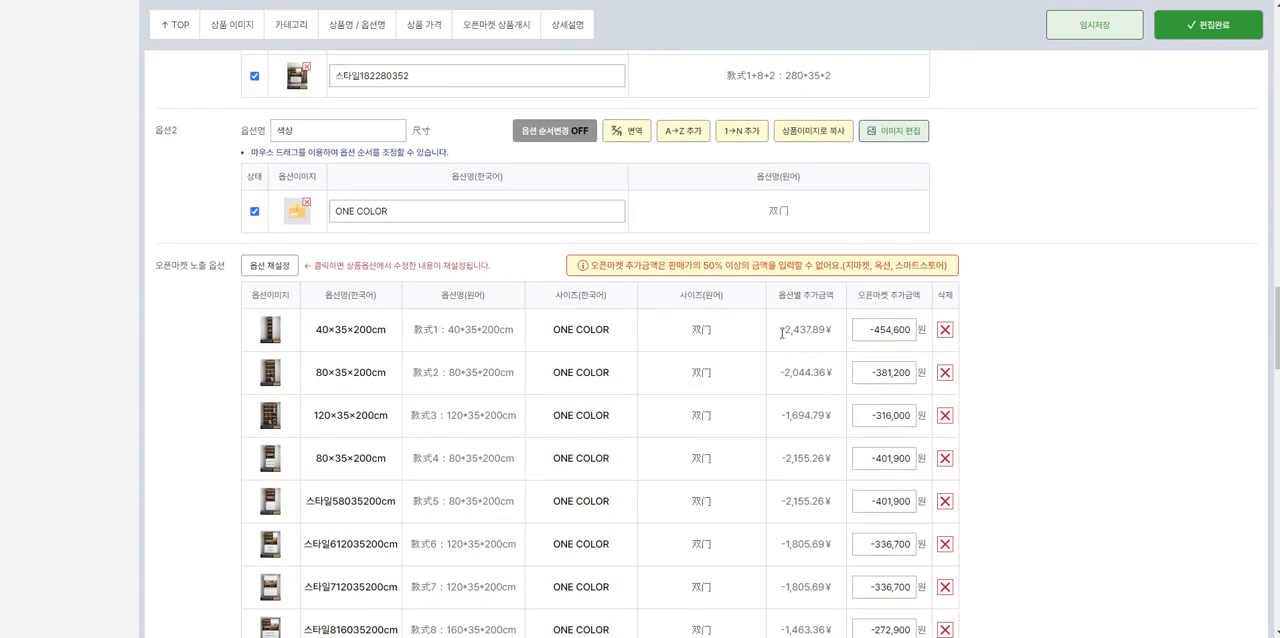
{"action": "left_click_drag", "start_coordinate": [781, 336], "coordinate": [832, 334]}
{"action": "scroll", "coordinate": [826, 290], "scroll_direction": "down", "scroll_amount": 1}
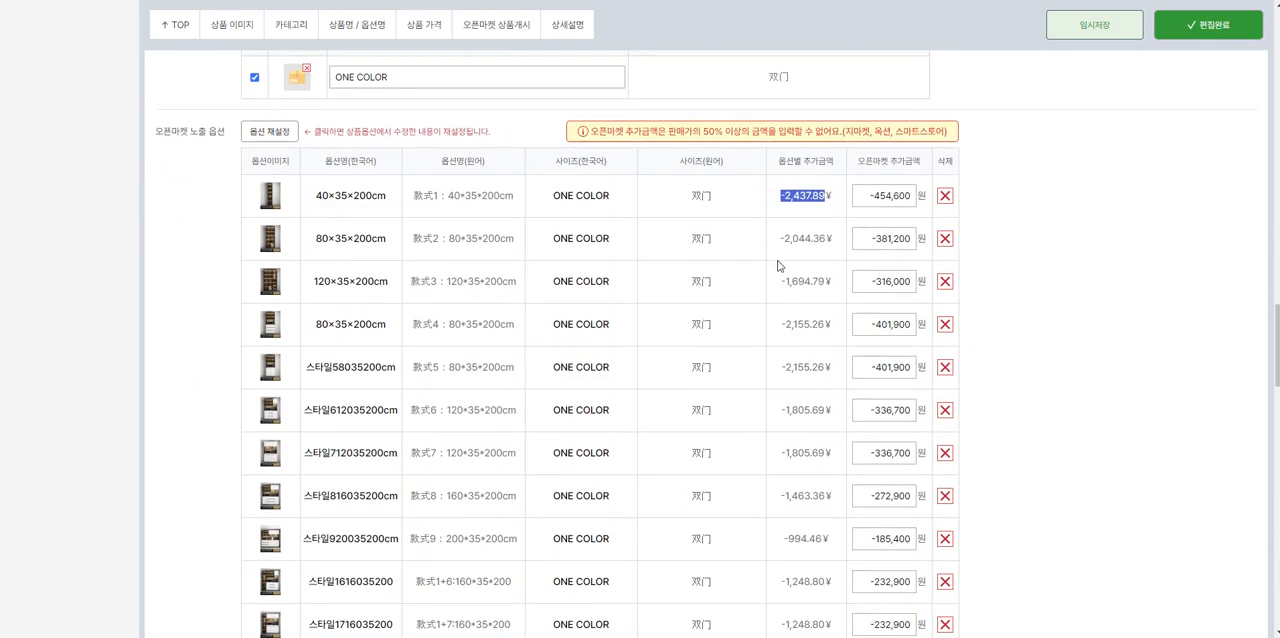
{"action": "left_click_drag", "start_coordinate": [780, 237], "coordinate": [839, 240]}
{"action": "scroll", "coordinate": [839, 240], "scroll_direction": "down", "scroll_amount": 12}
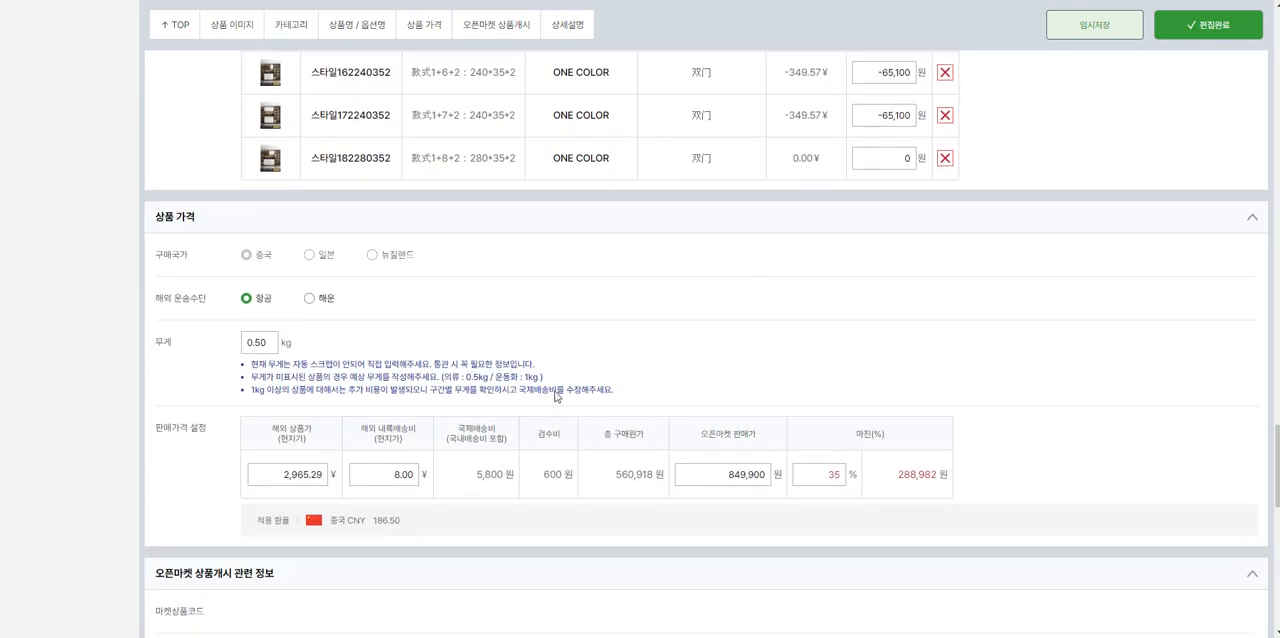
{"action": "left_click_drag", "start_coordinate": [283, 483], "coordinate": [323, 480]}
{"action": "left_click_drag", "start_coordinate": [715, 475], "coordinate": [749, 480]}
{"action": "scroll", "coordinate": [748, 480], "scroll_direction": "up", "scroll_amount": 12}
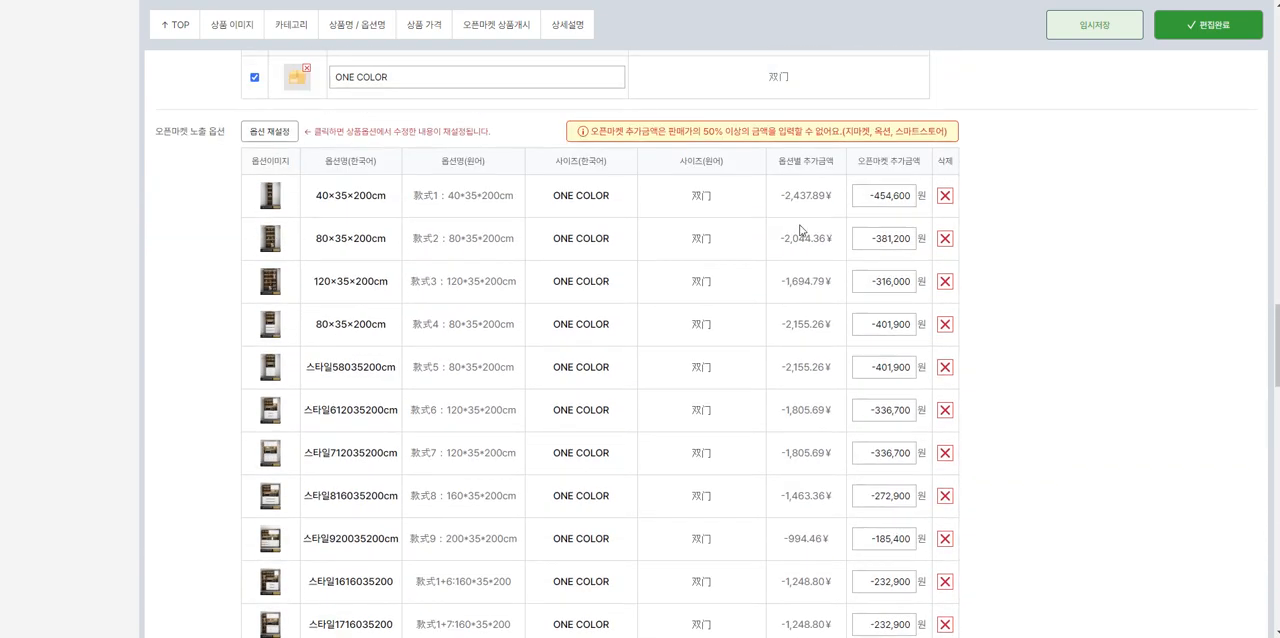
{"action": "left_click_drag", "start_coordinate": [776, 195], "coordinate": [848, 198]}
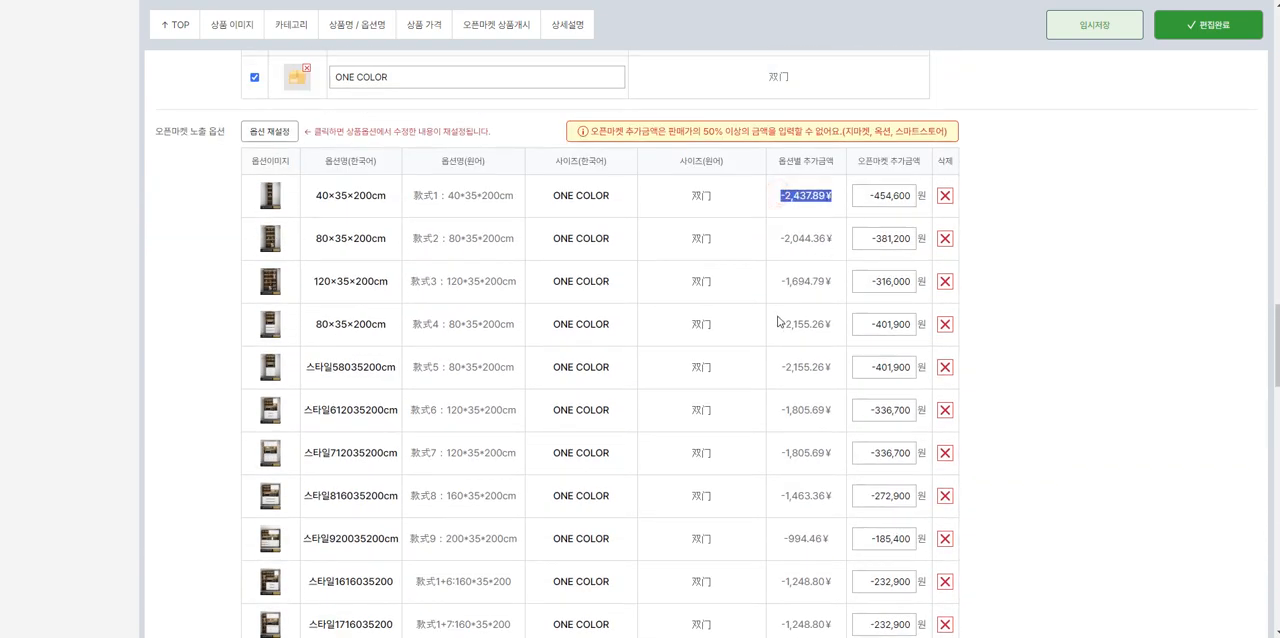
{"action": "scroll", "coordinate": [830, 270], "scroll_direction": "down", "scroll_amount": 12}
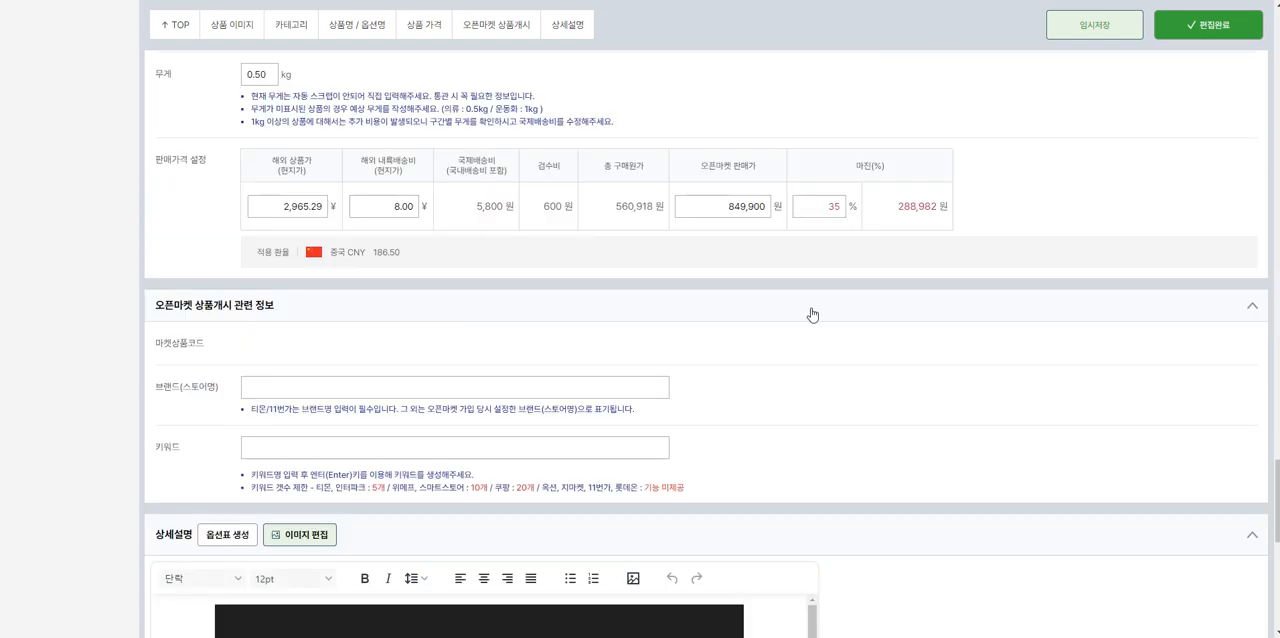
Step: Check the open market surcharges of the 40×35×200cm and 80×35×200cm options against the base price and the 50% surcharge rule
{"action": "left_click", "coordinate": [713, 213]}
{"action": "scroll", "coordinate": [715, 219], "scroll_direction": "up", "scroll_amount": 12}
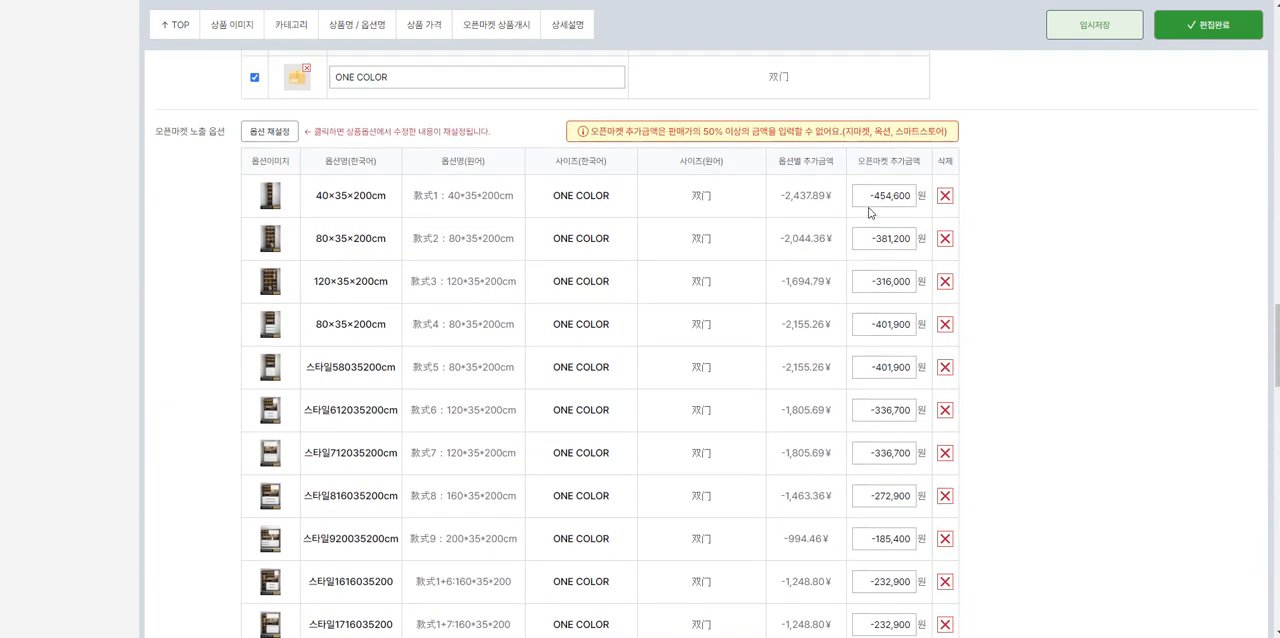
{"action": "left_click", "coordinate": [866, 196]}
{"action": "left_click_drag", "start_coordinate": [893, 202], "coordinate": [901, 202]}
{"action": "left_click_drag", "start_coordinate": [777, 238], "coordinate": [880, 246]}
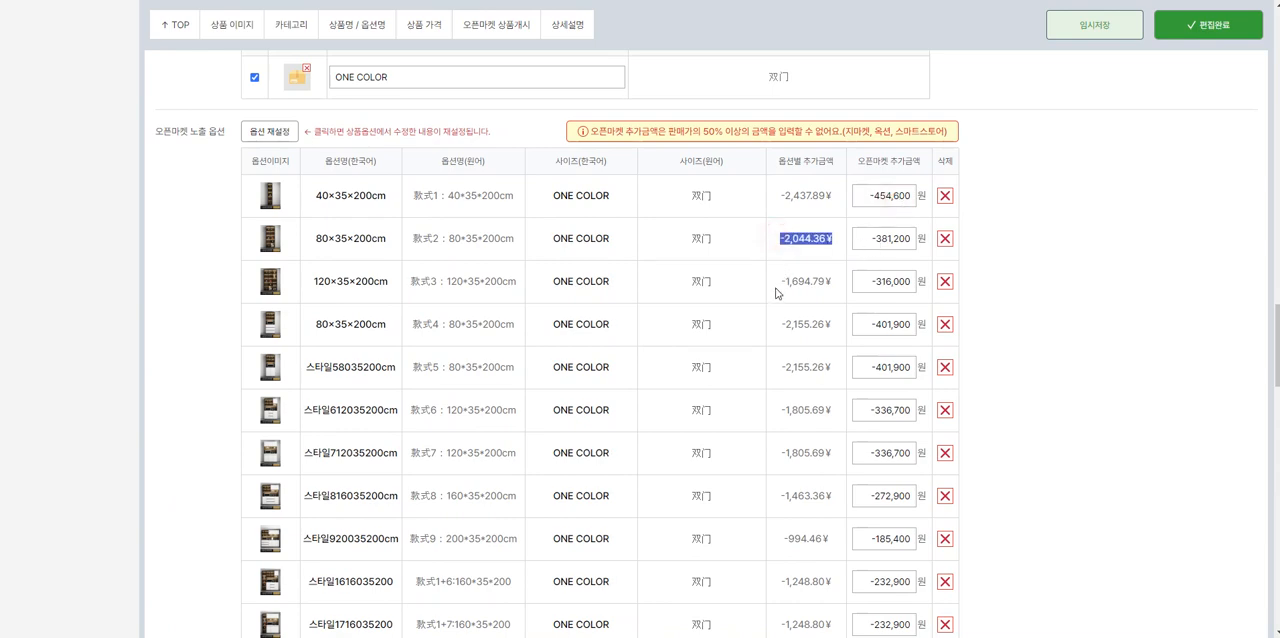
{"action": "scroll", "coordinate": [776, 295], "scroll_direction": "down", "scroll_amount": 10}
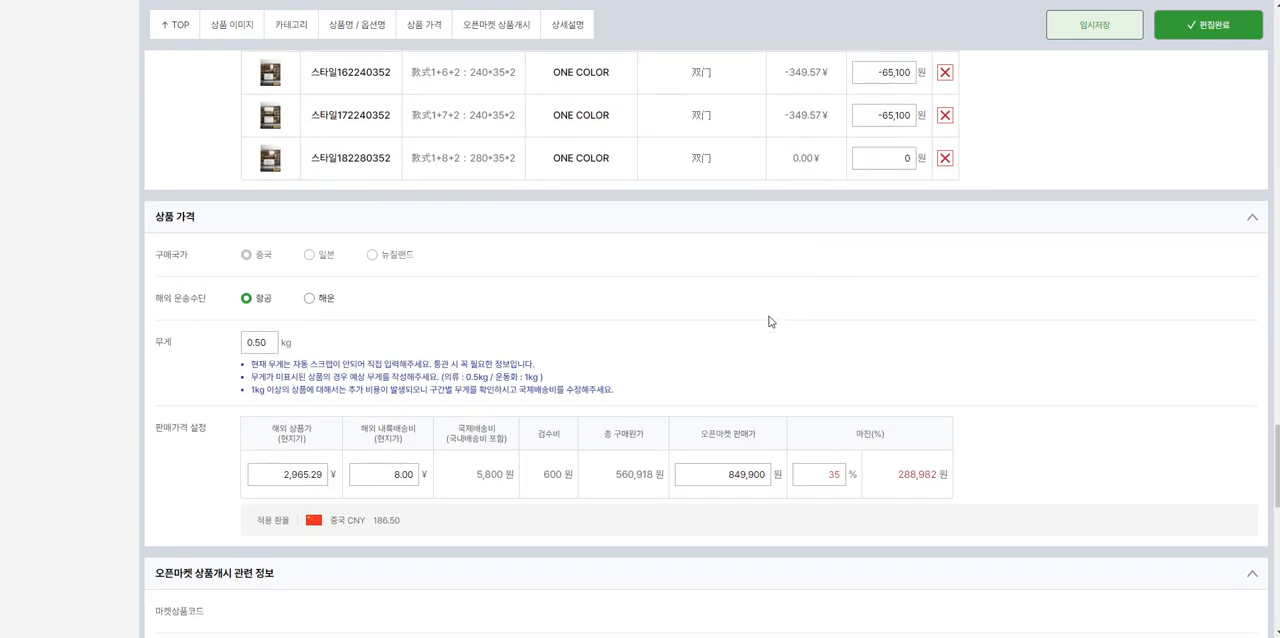
{"action": "left_click_drag", "start_coordinate": [270, 476], "coordinate": [318, 478]}
{"action": "scroll", "coordinate": [560, 463], "scroll_direction": "up", "scroll_amount": 10}
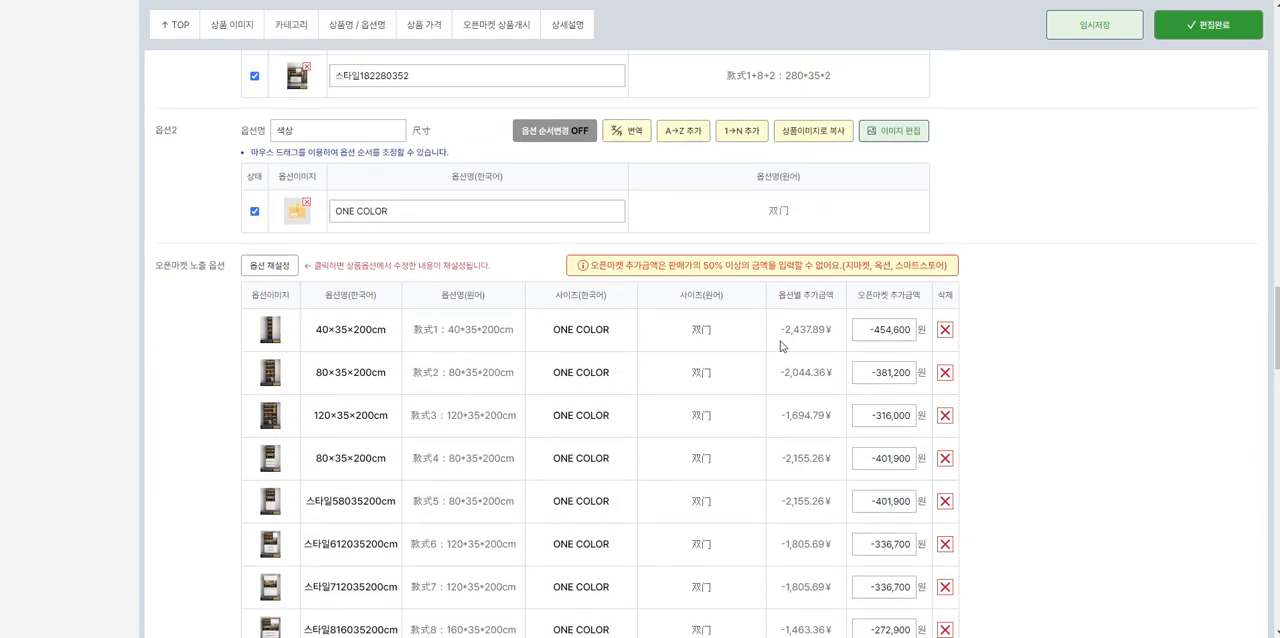
{"action": "left_click_drag", "start_coordinate": [776, 338], "coordinate": [828, 339]}
{"action": "scroll", "coordinate": [811, 354], "scroll_direction": "up", "scroll_amount": 1}
{"action": "scroll", "coordinate": [815, 350], "scroll_direction": "down", "scroll_amount": 2}
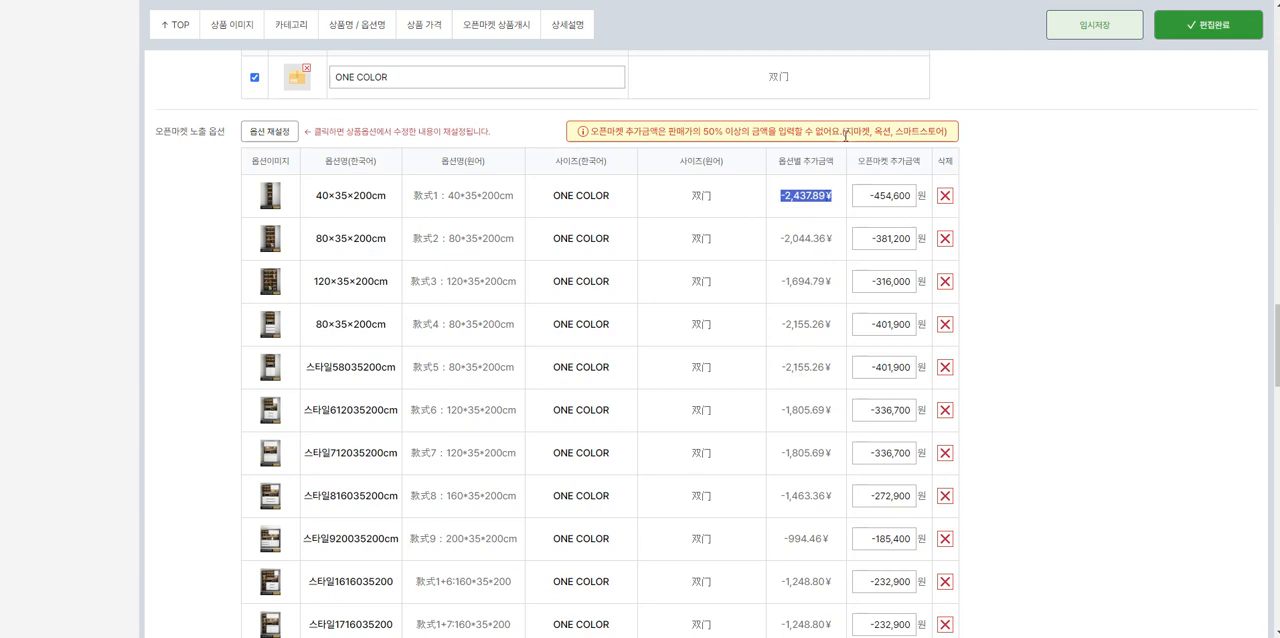
{"action": "scroll", "coordinate": [809, 236], "scroll_direction": "down", "scroll_amount": 10}
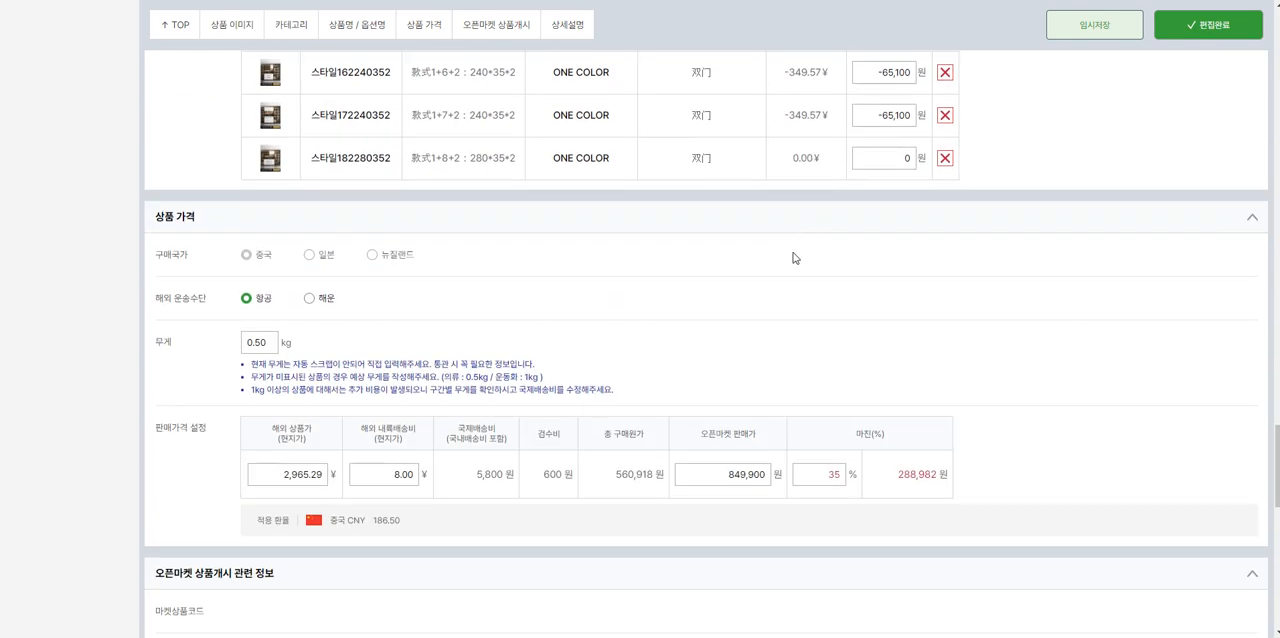
Step: Compare the 40×35×200cm option's surcharge with the open market selling price and the 50% rule for 지마켓, 옥션 and 스마트스토어
{"action": "left_click_drag", "start_coordinate": [717, 477], "coordinate": [767, 486]}
{"action": "scroll", "coordinate": [767, 486], "scroll_direction": "up", "scroll_amount": 10}
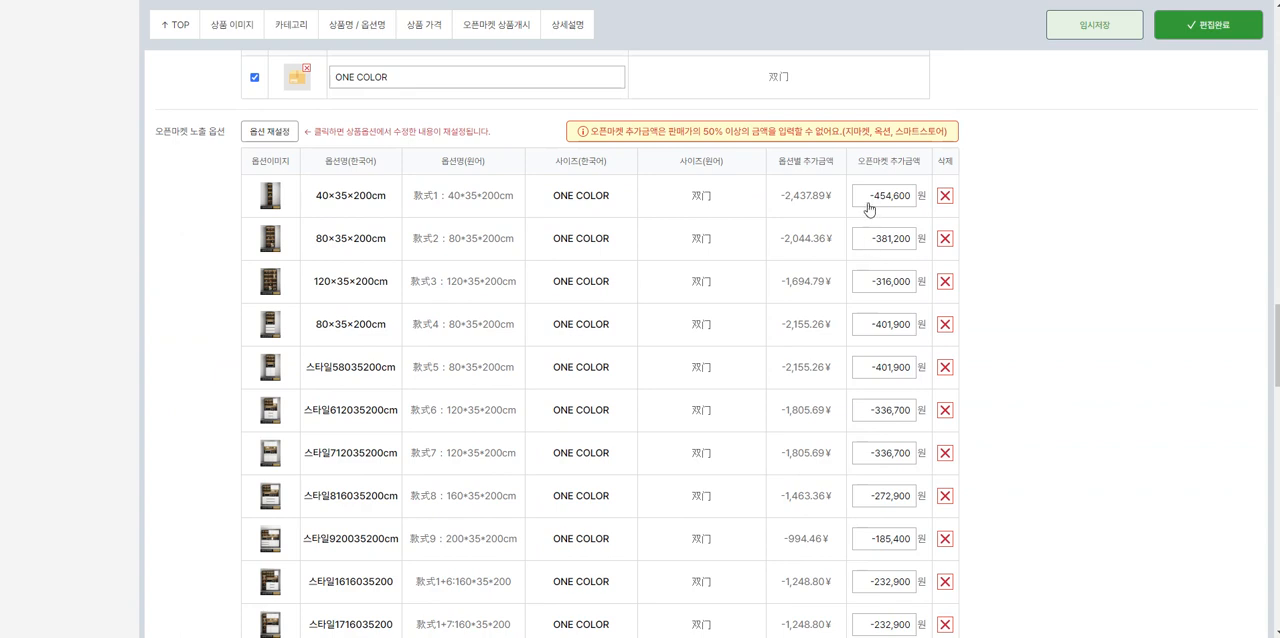
{"action": "left_click_drag", "start_coordinate": [864, 198], "coordinate": [903, 200]}
{"action": "left_click", "coordinate": [880, 196]}
{"action": "scroll", "coordinate": [855, 300], "scroll_direction": "down", "scroll_amount": 10}
{"action": "scroll", "coordinate": [855, 300], "scroll_direction": "up", "scroll_amount": 3}
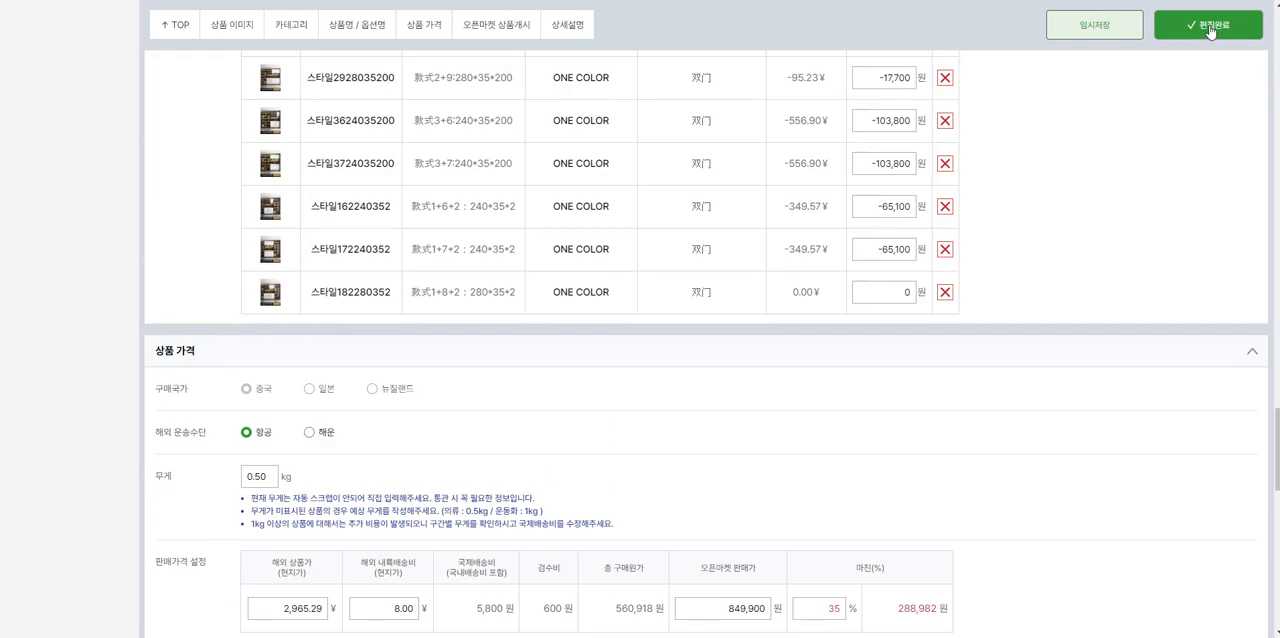
{"action": "scroll", "coordinate": [1029, 237], "scroll_direction": "up", "scroll_amount": 11}
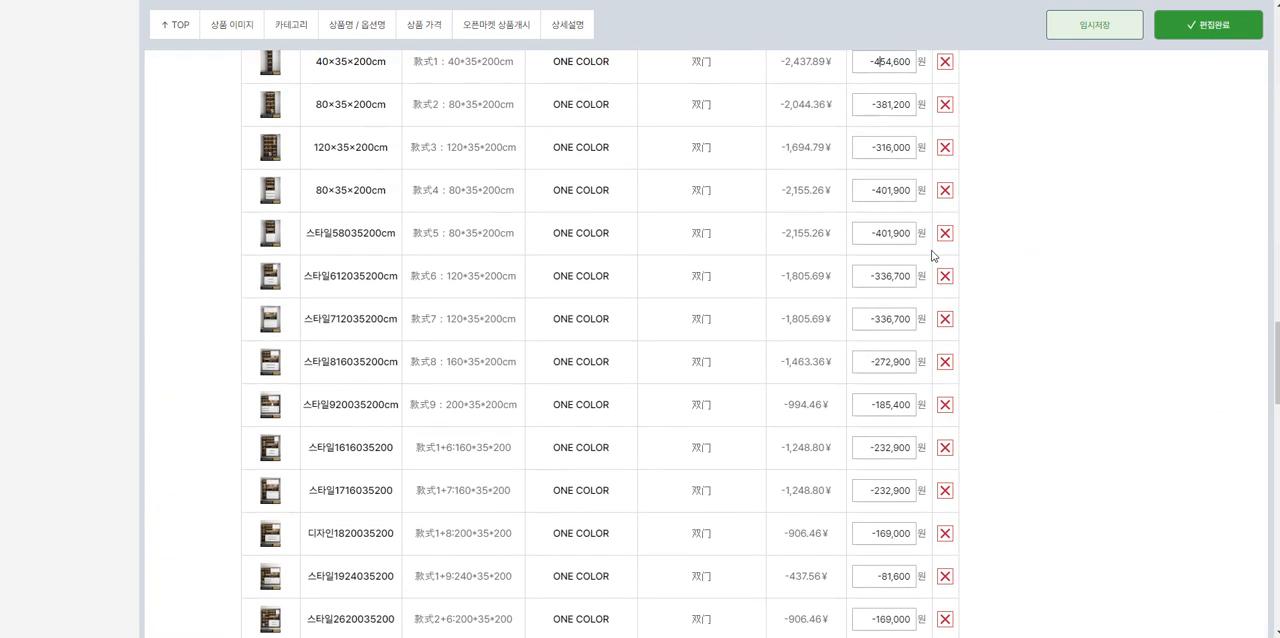
{"action": "left_click_drag", "start_coordinate": [843, 400], "coordinate": [945, 402]}
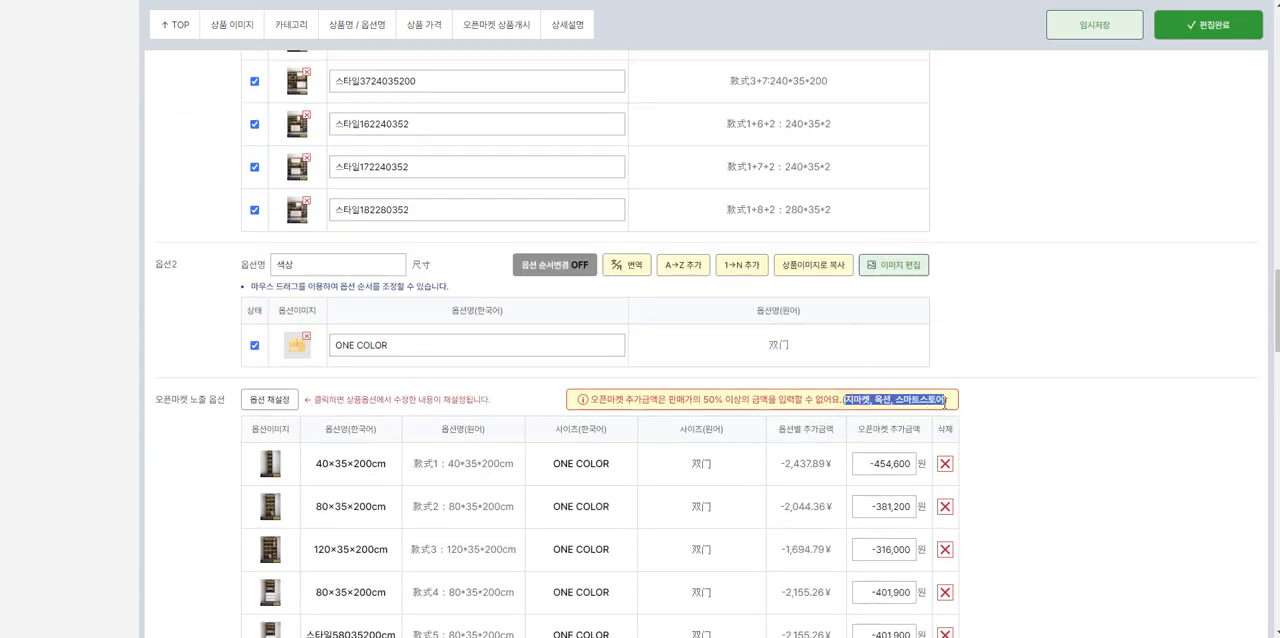
{"action": "scroll", "coordinate": [967, 397], "scroll_direction": "down", "scroll_amount": 2}
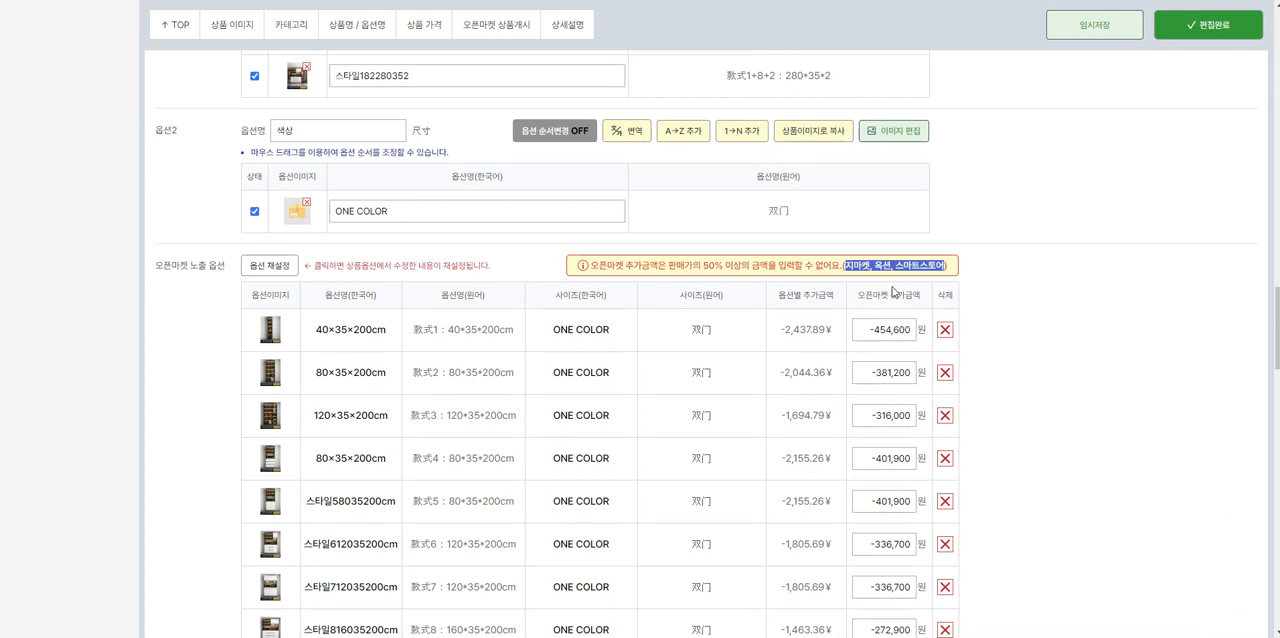
Step: Copy the lowest price from the 1688 listing and set the overseas product price to 527.40 yuan with it
{"action": "scroll", "coordinate": [866, 297], "scroll_direction": "down", "scroll_amount": 15}
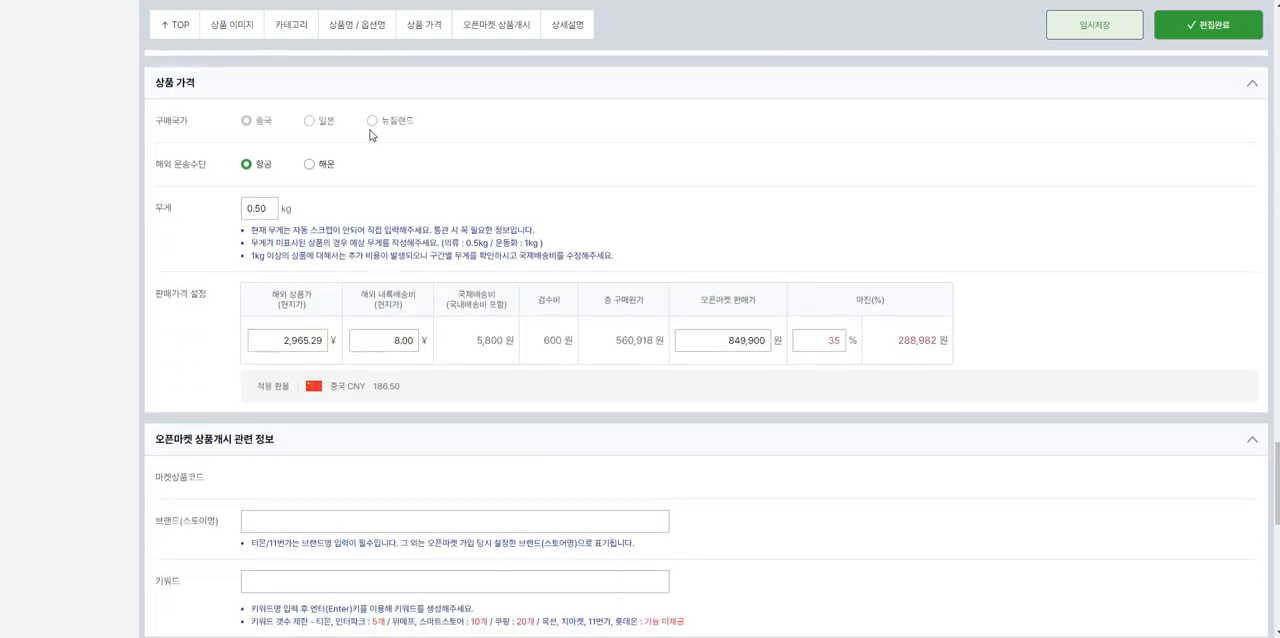
{"action": "key", "text": "alt+Tab"}
{"action": "left_click_drag", "start_coordinate": [713, 185], "coordinate": [765, 185]}
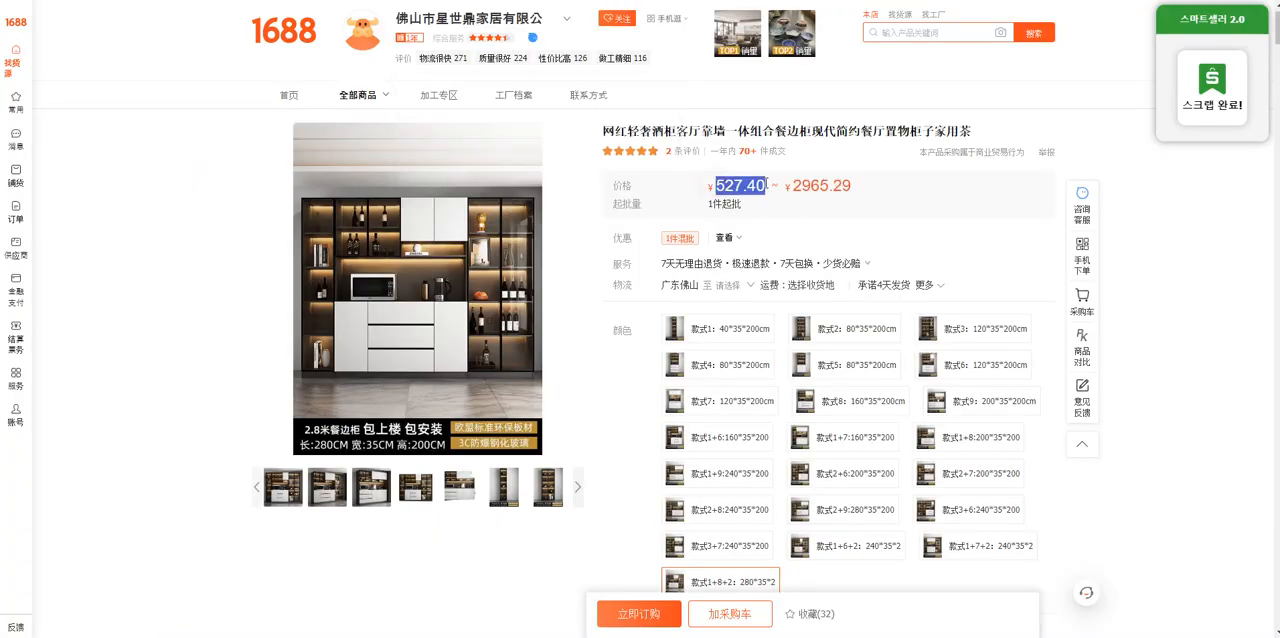
{"action": "key", "text": "alt+Tab"}
{"action": "left_click_drag", "start_coordinate": [262, 341], "coordinate": [364, 344]}
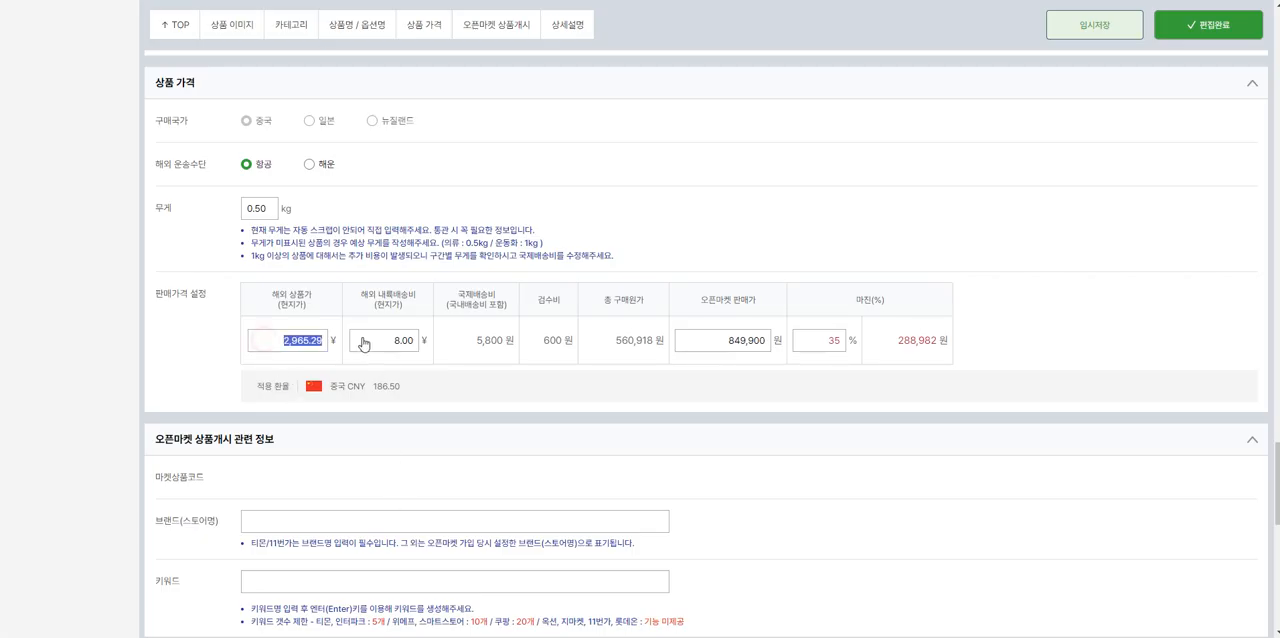
{"action": "type", "text": "527.40"}
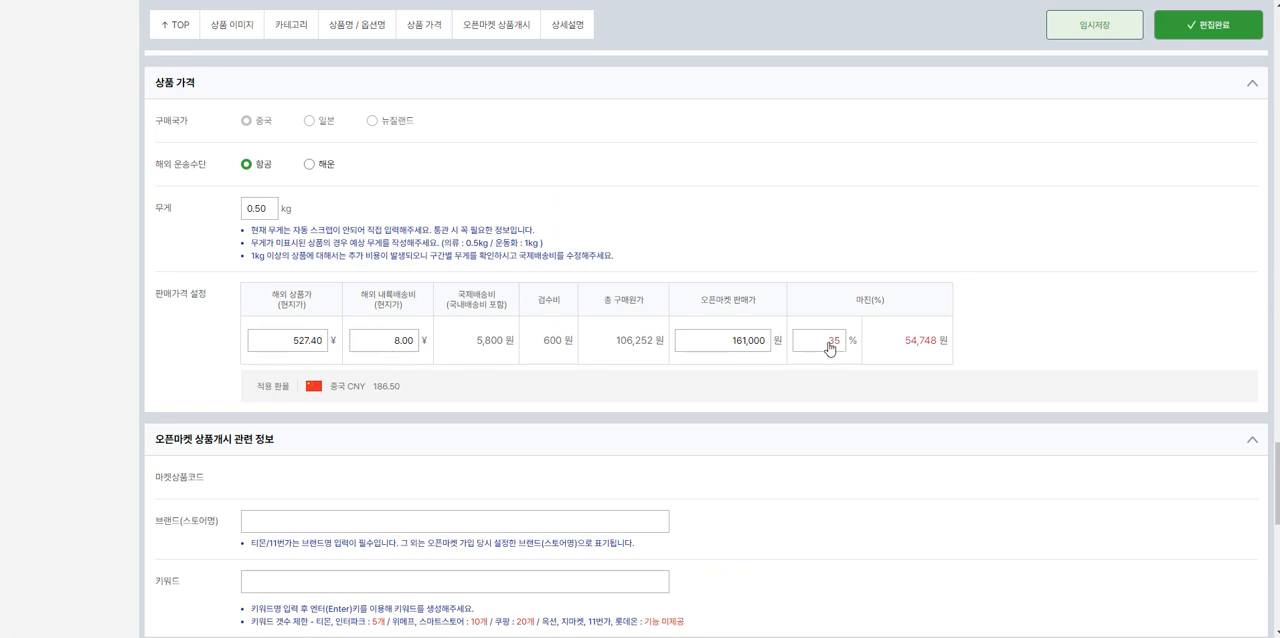
Step: Set the margin to 50% and check the selling price against the overseas product price
{"action": "double_click", "coordinate": [829, 346]}
{"action": "type", "text": "50"}
{"action": "left_click_drag", "start_coordinate": [720, 341], "coordinate": [822, 348]}
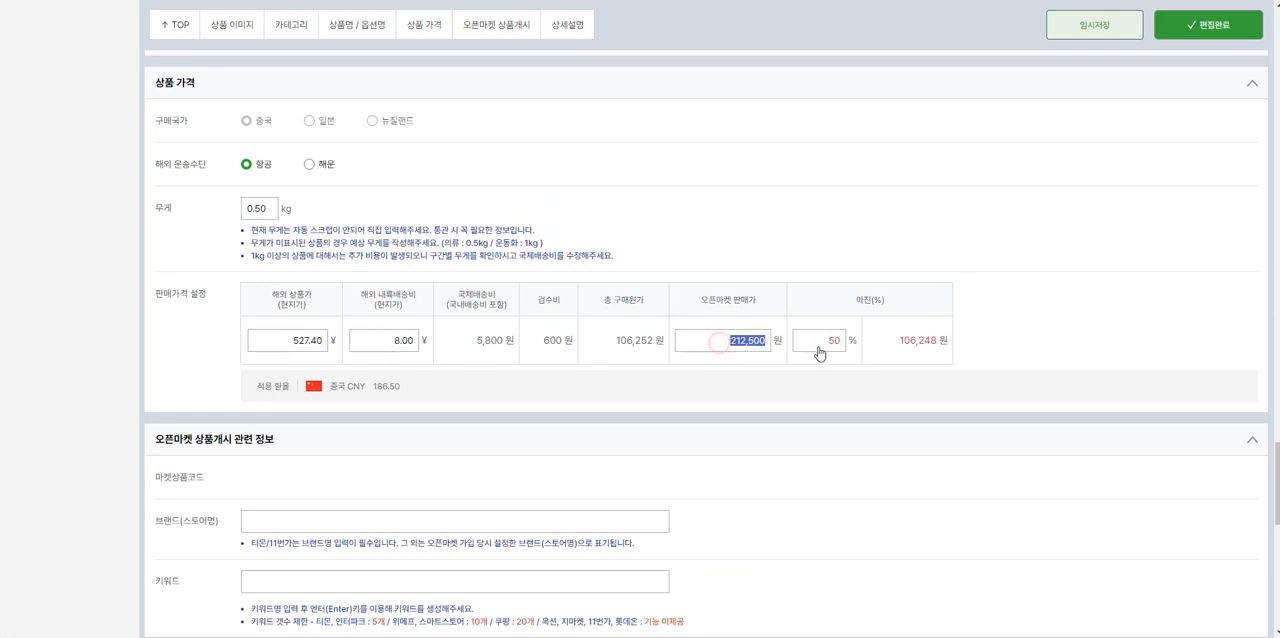
{"action": "left_click_drag", "start_coordinate": [288, 345], "coordinate": [344, 352]}
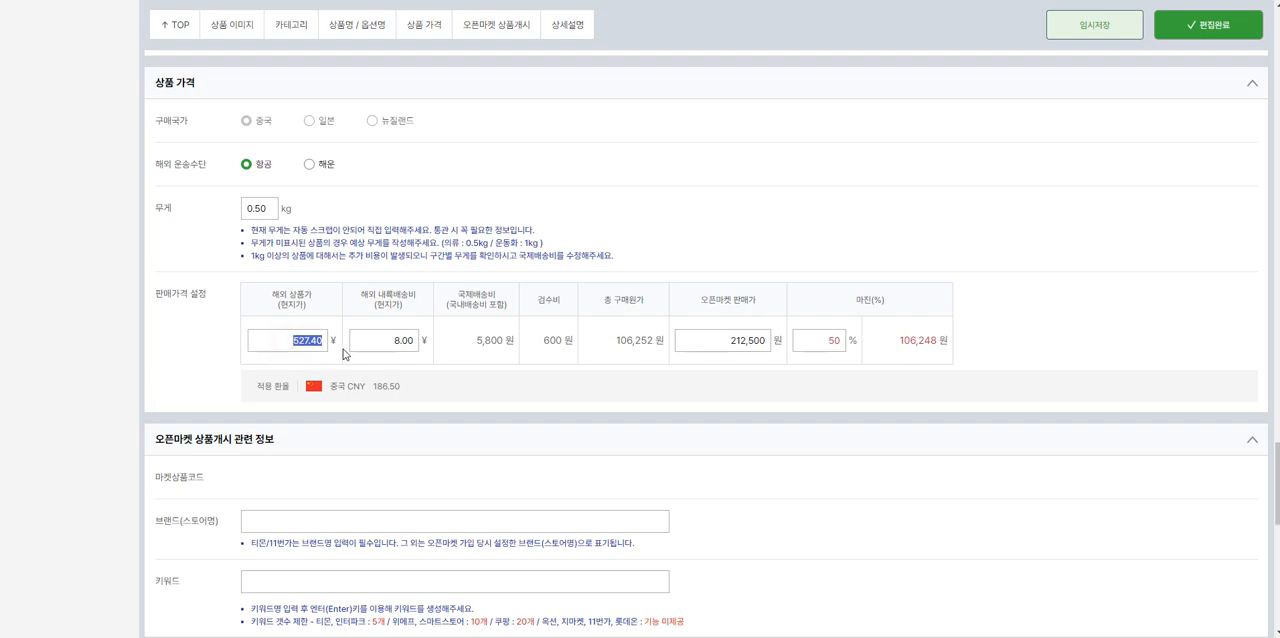
Step: Reset the open market exposed options, confirm the reset, and review the recalculated surcharges against the selling price
{"action": "scroll", "coordinate": [653, 385], "scroll_direction": "up", "scroll_amount": 2}
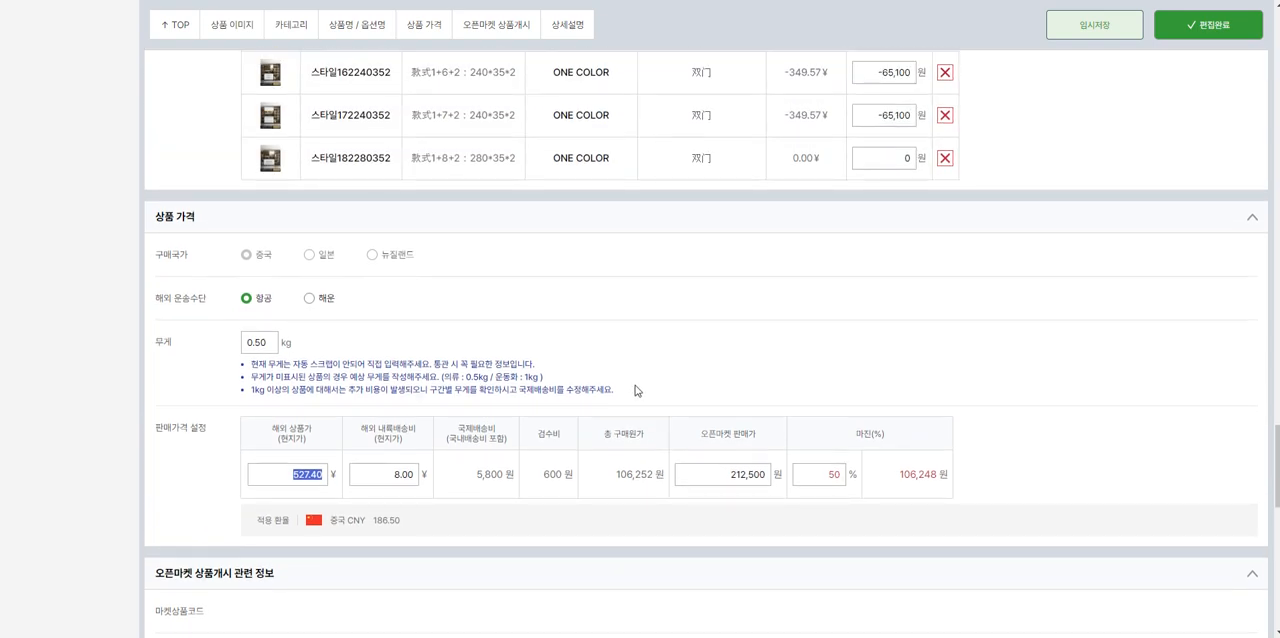
{"action": "scroll", "coordinate": [560, 420], "scroll_direction": "up", "scroll_amount": 15}
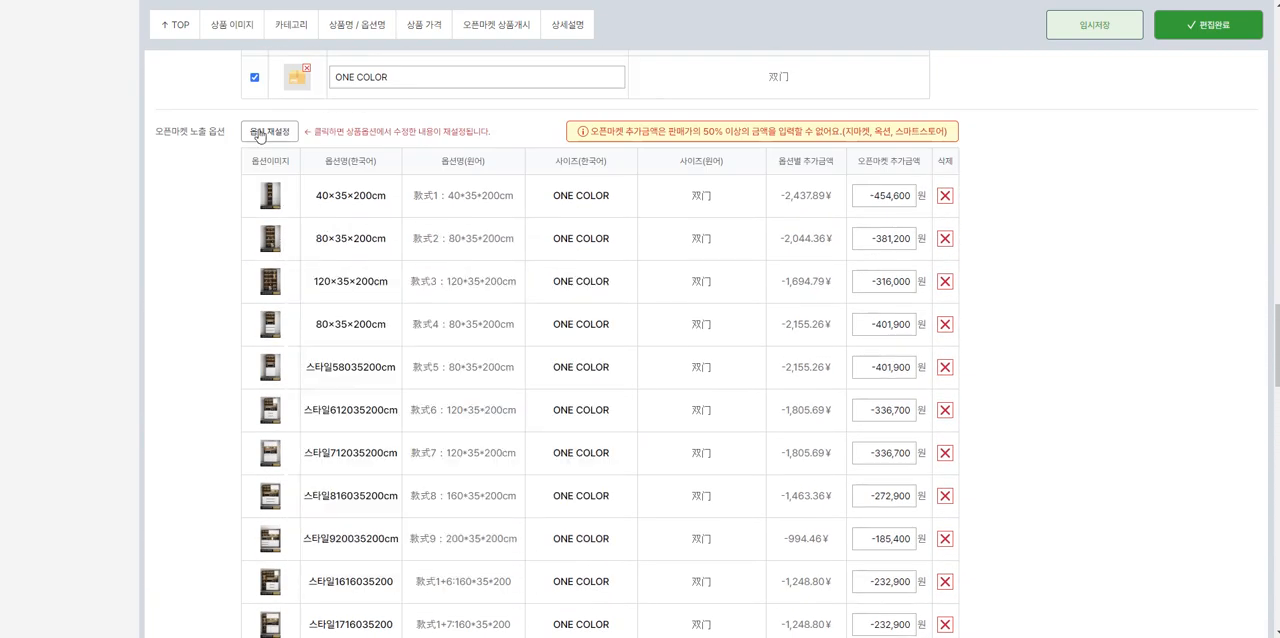
{"action": "left_click", "coordinate": [262, 131]}
{"action": "left_click", "coordinate": [686, 361]}
{"action": "scroll", "coordinate": [466, 63], "scroll_direction": "down", "scroll_amount": 4}
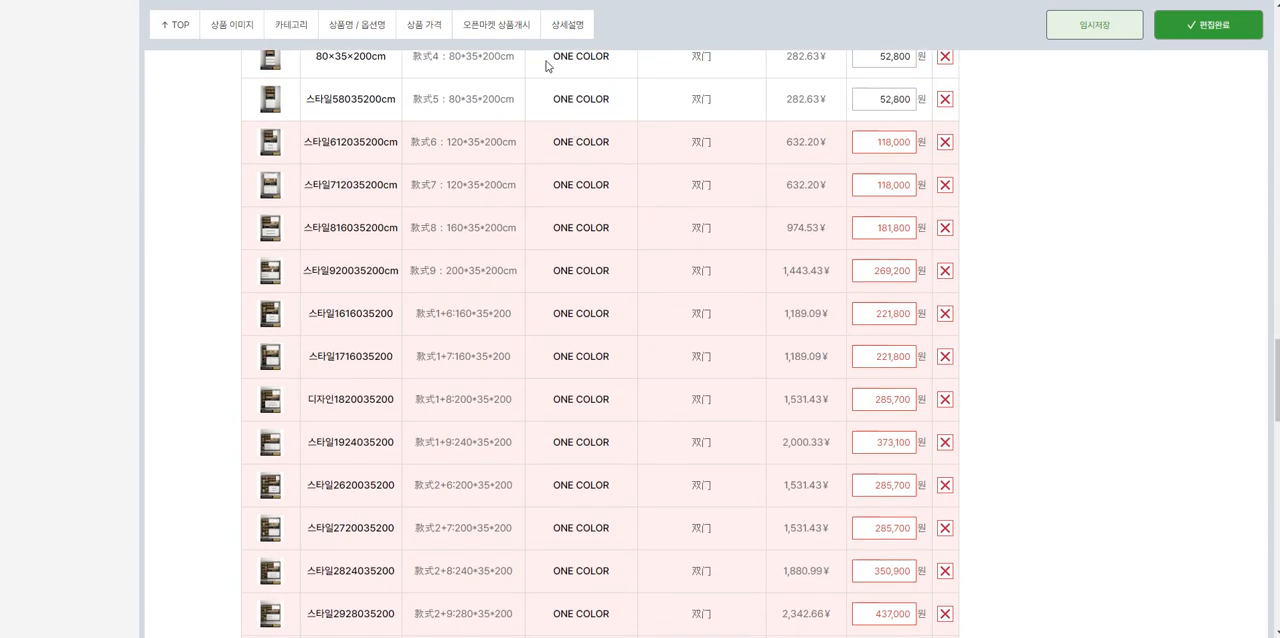
{"action": "scroll", "coordinate": [448, 165], "scroll_direction": "up", "scroll_amount": 2}
{"action": "scroll", "coordinate": [669, 354], "scroll_direction": "down", "scroll_amount": 5}
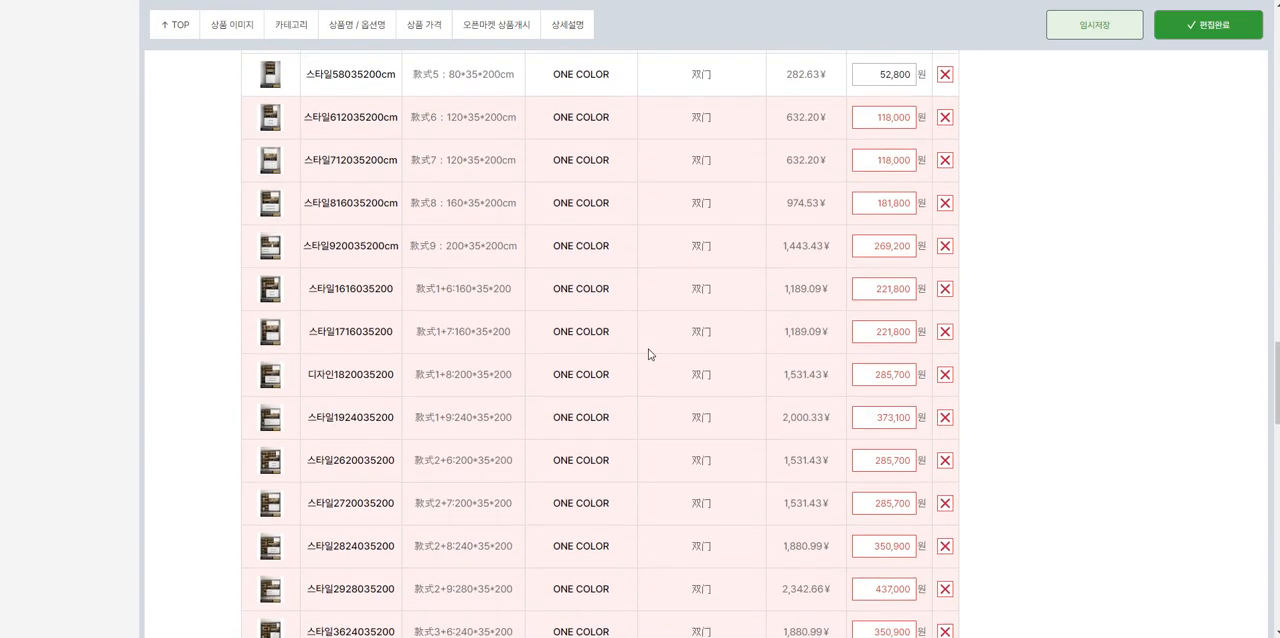
{"action": "scroll", "coordinate": [881, 530], "scroll_direction": "down", "scroll_amount": 3}
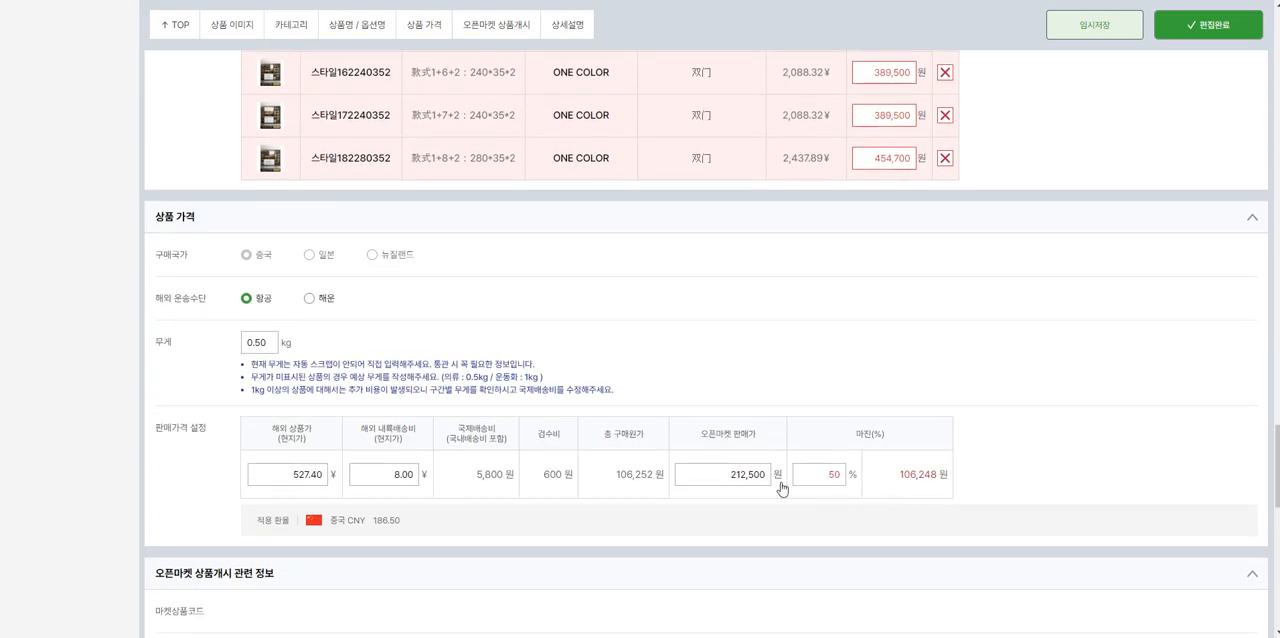
Step: Set the open market selling price to 600,000 won
{"action": "scroll", "coordinate": [780, 486], "scroll_direction": "up", "scroll_amount": 1}
{"action": "double_click", "coordinate": [872, 292]}
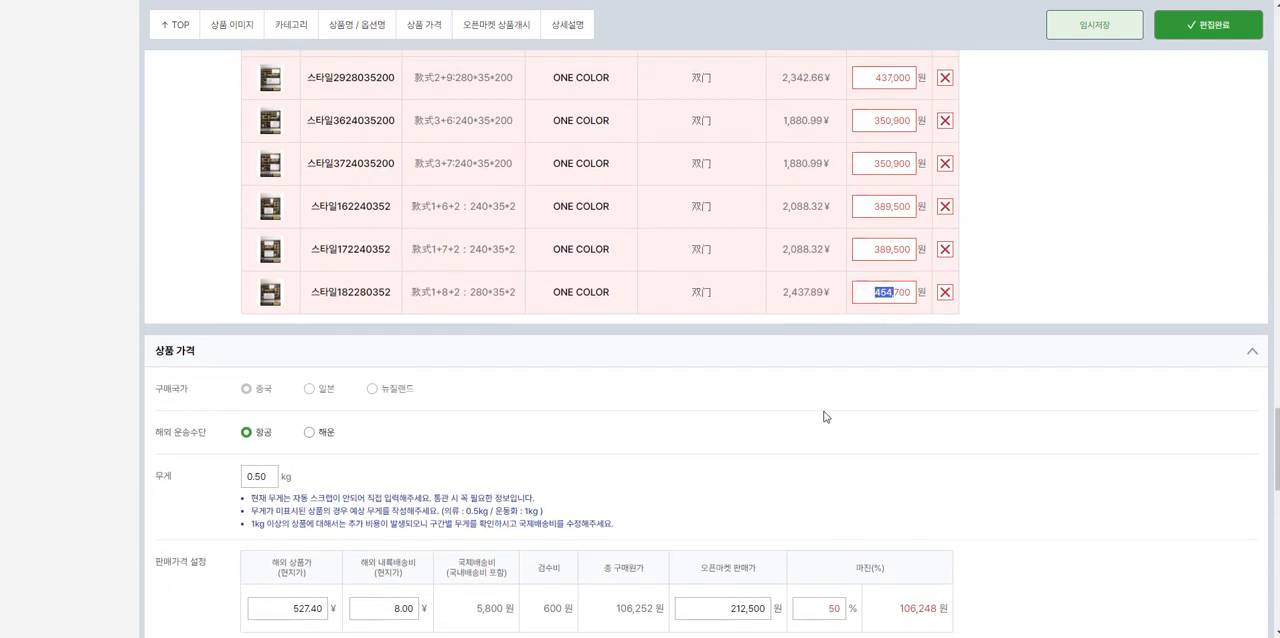
{"action": "left_click", "coordinate": [726, 615]}
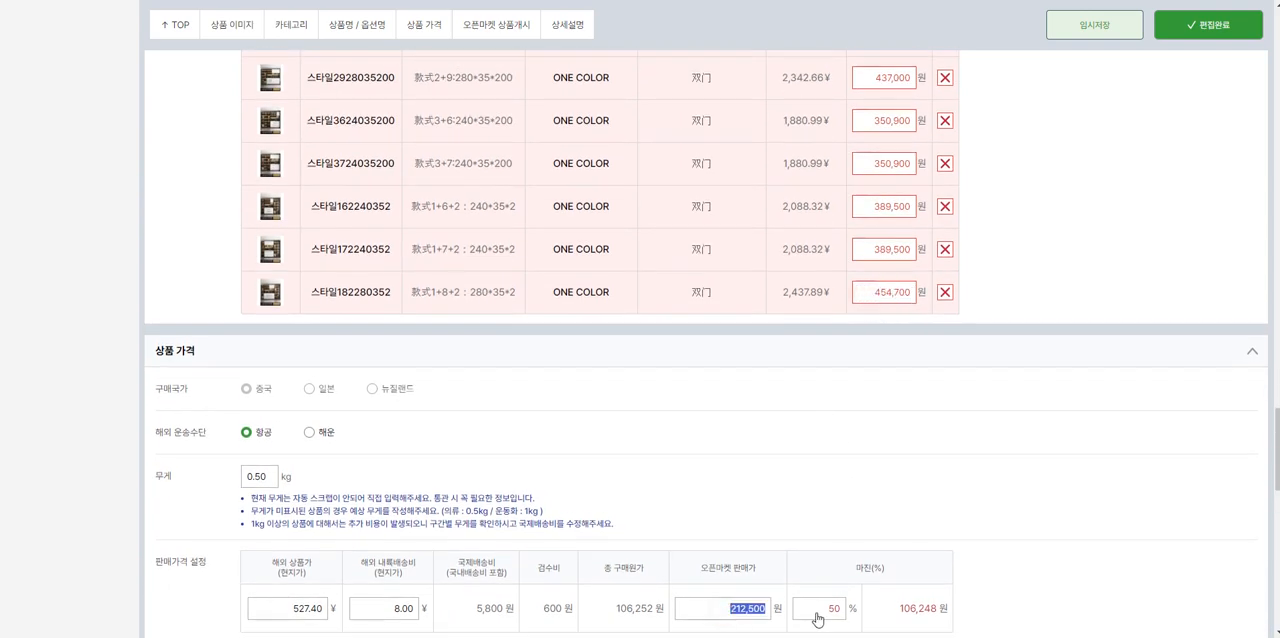
{"action": "double_click", "coordinate": [748, 606]}
{"action": "type", "text": "600,000"}
Step: Set the open market surcharges of 스타일182280352, 스타일172240352 and 스타일162240352 to 0 won
{"action": "double_click", "coordinate": [870, 292]}
{"action": "type", "text": "0"}
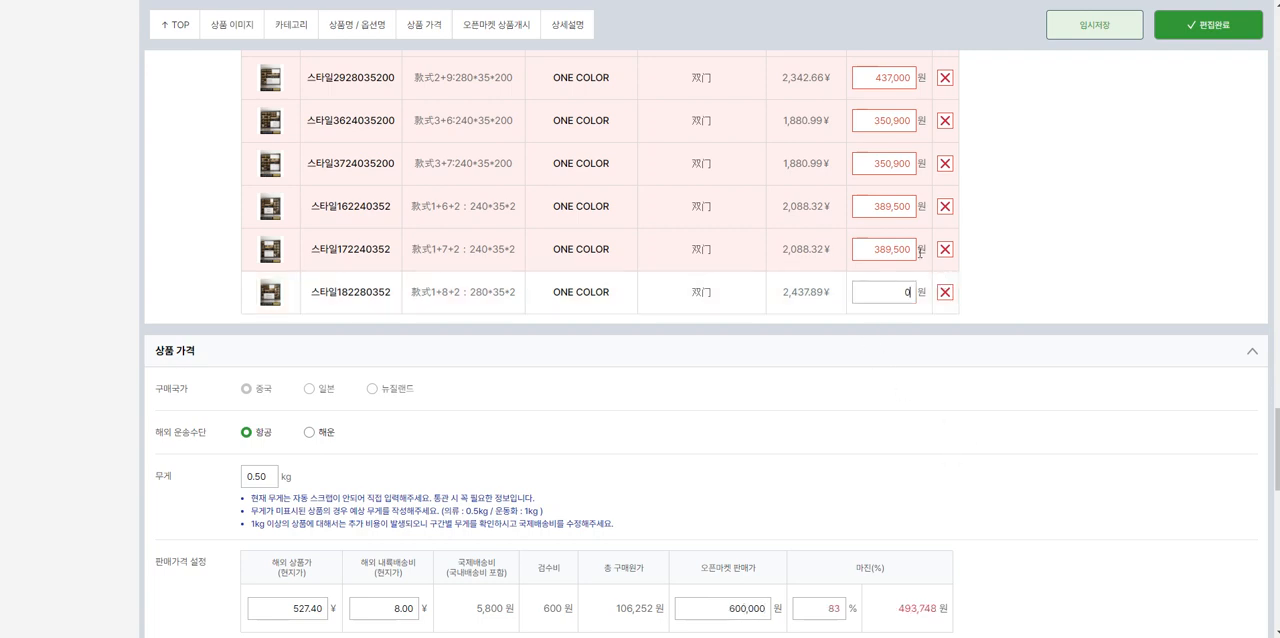
{"action": "double_click", "coordinate": [866, 250]}
{"action": "type", "text": "0"}
{"action": "left_click", "coordinate": [865, 214]}
{"action": "double_click", "coordinate": [900, 212]}
{"action": "type", "text": "0"}
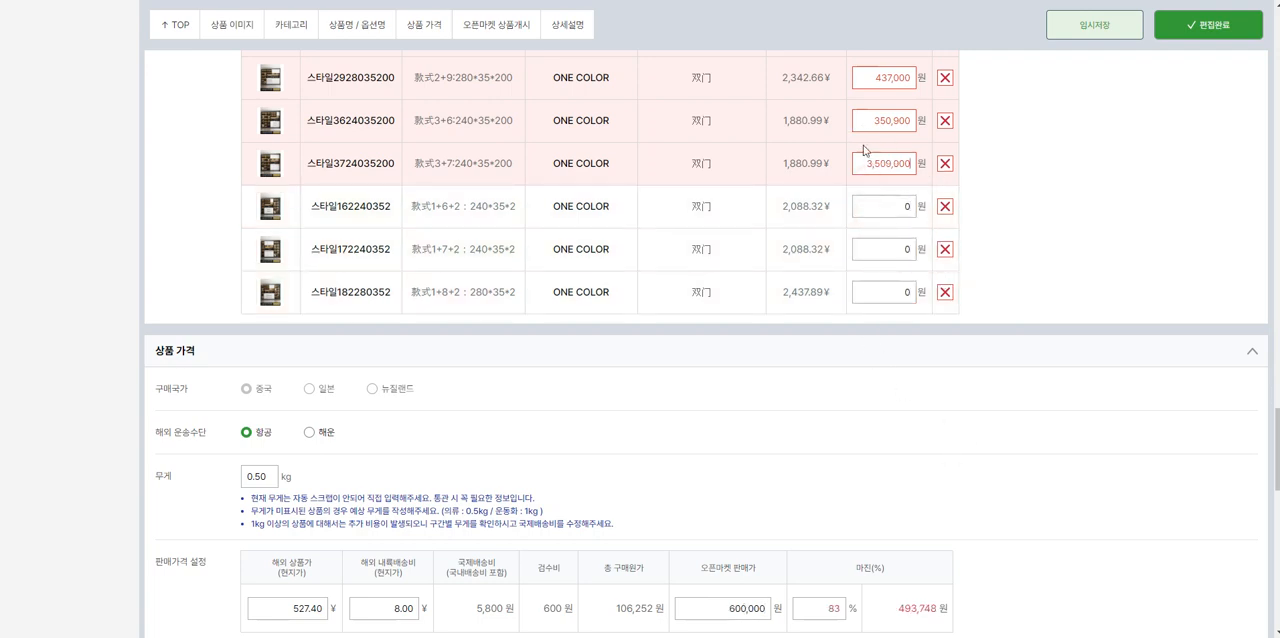
{"action": "left_click_drag", "start_coordinate": [866, 166], "coordinate": [940, 168]}
{"action": "type", "text": "0"}
{"action": "left_click", "coordinate": [864, 120]}
{"action": "left_click_drag", "start_coordinate": [864, 120], "coordinate": [890, 121]}
{"action": "type", "text": "0"}
{"action": "left_click_drag", "start_coordinate": [867, 80], "coordinate": [882, 90]}
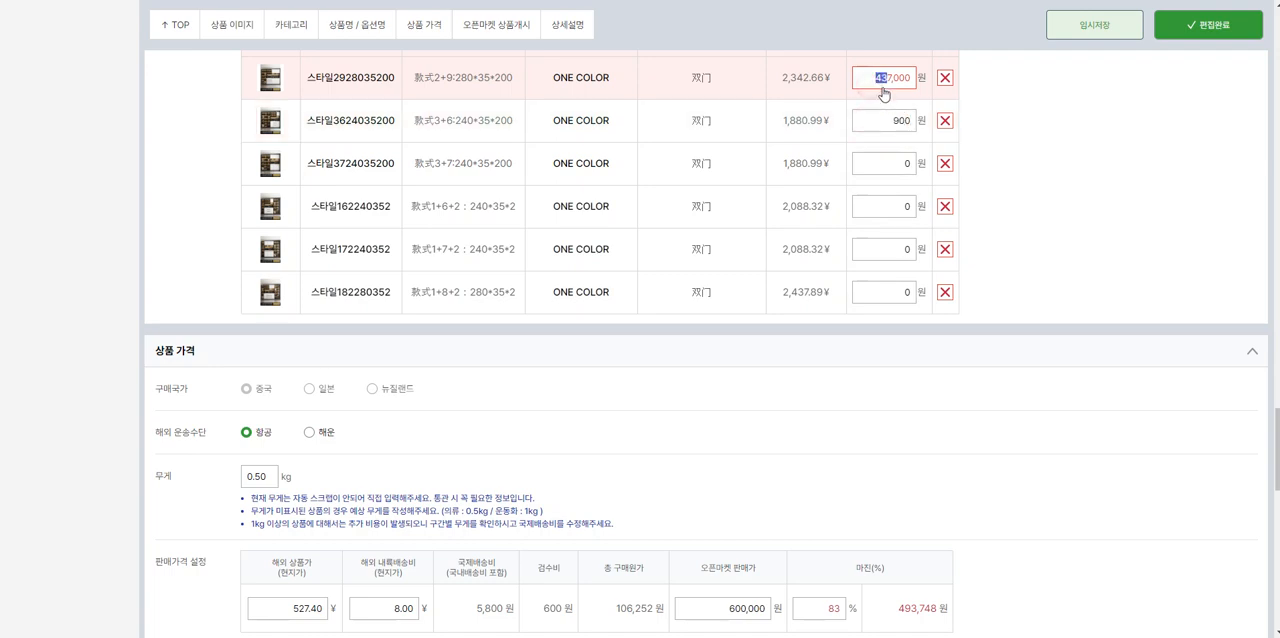
{"action": "double_click", "coordinate": [866, 79]}
{"action": "type", "text": "10000"}
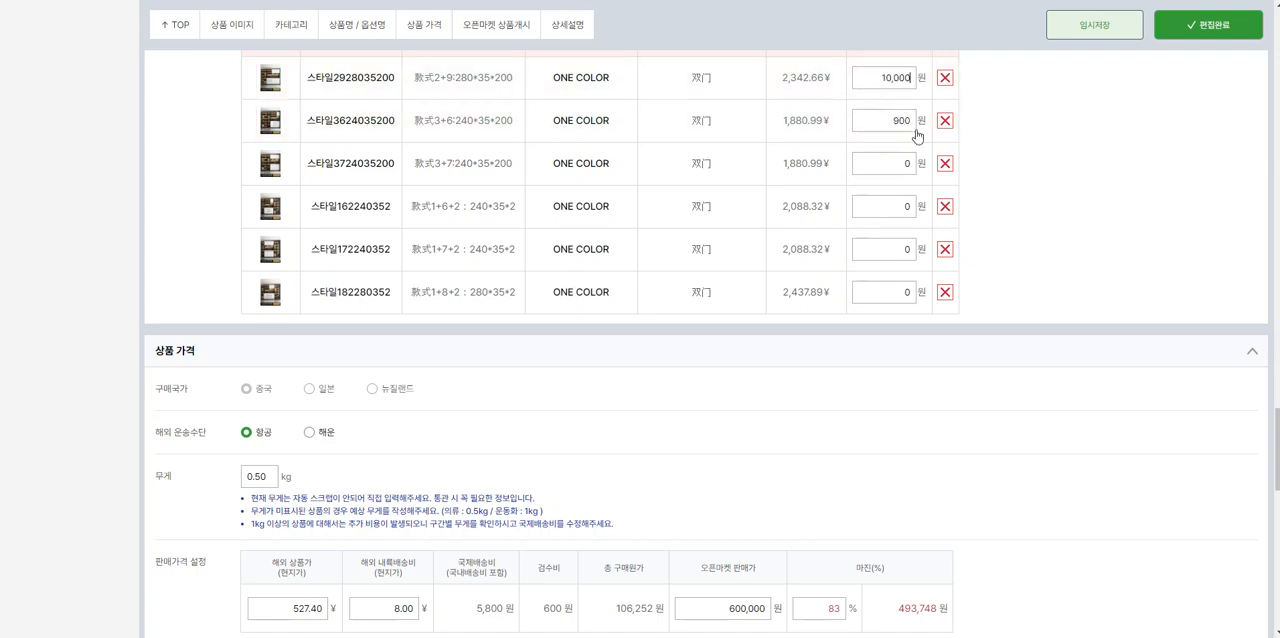
{"action": "scroll", "coordinate": [943, 207], "scroll_direction": "up", "scroll_amount": 3}
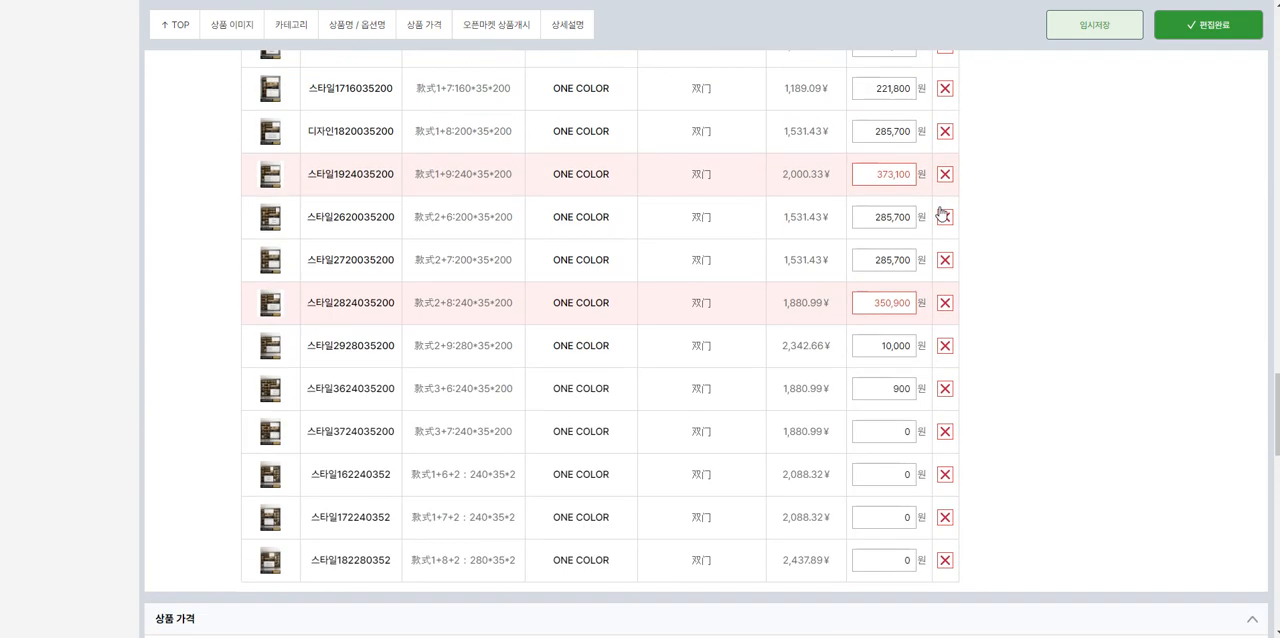
{"action": "left_click", "coordinate": [944, 302]}
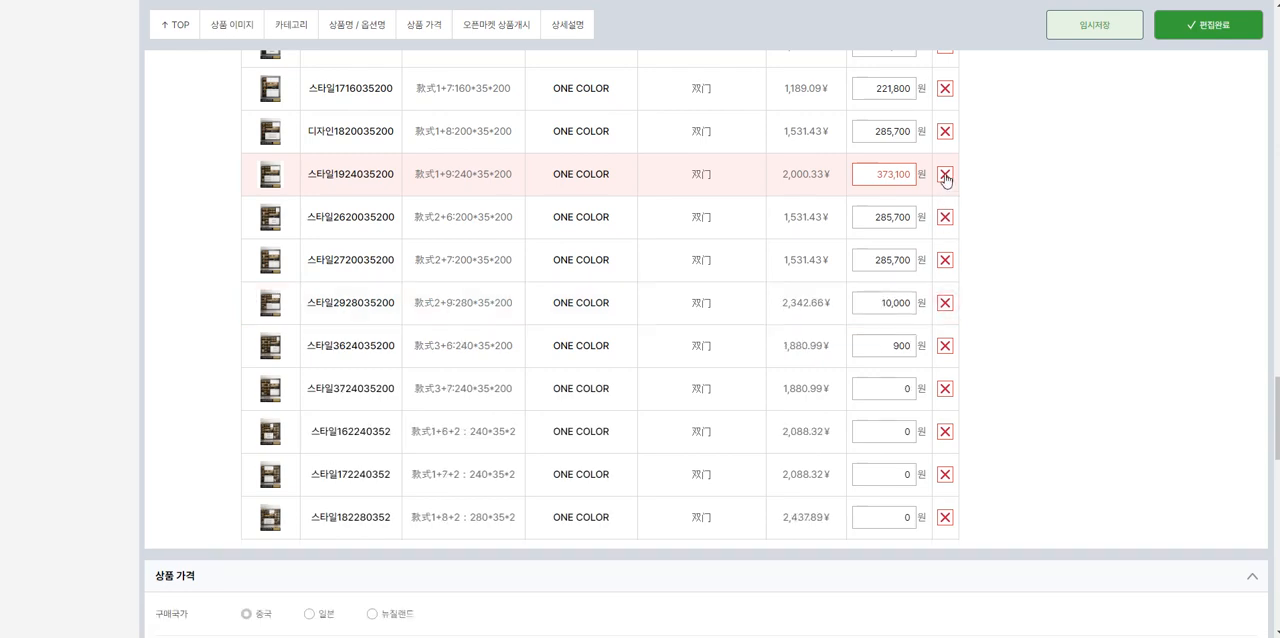
{"action": "left_click", "coordinate": [944, 174]}
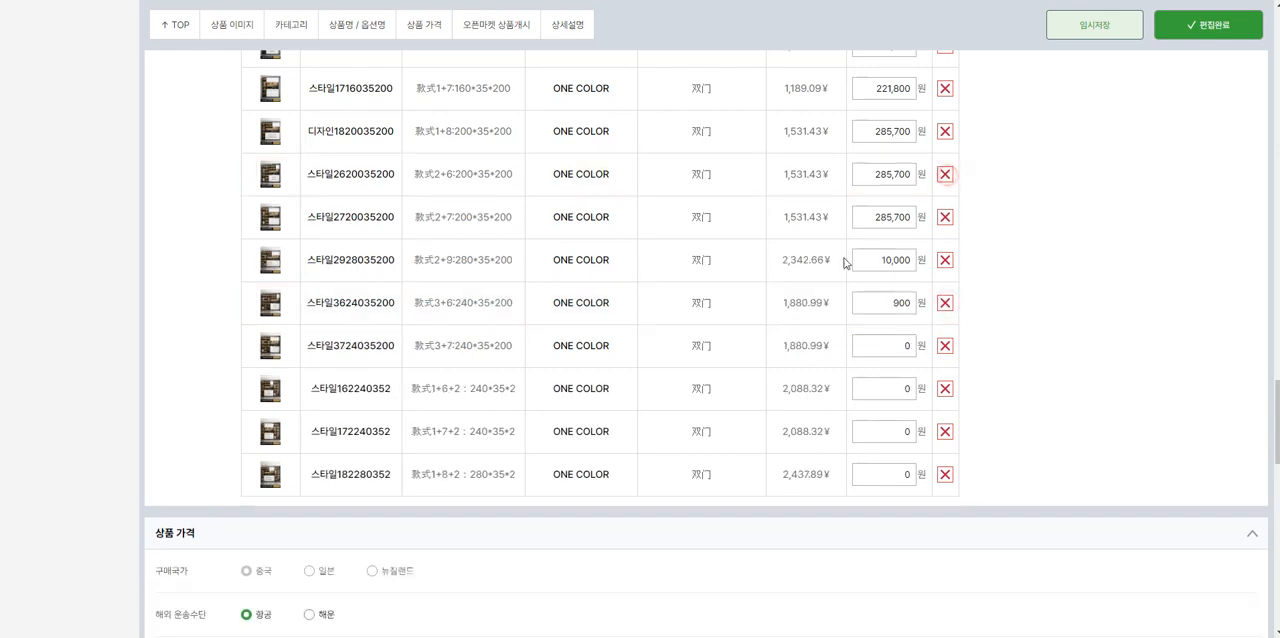
Step: Review the surcharges of the remaining exposed options alongside the overseas product price
{"action": "scroll", "coordinate": [715, 408], "scroll_direction": "up", "scroll_amount": 6}
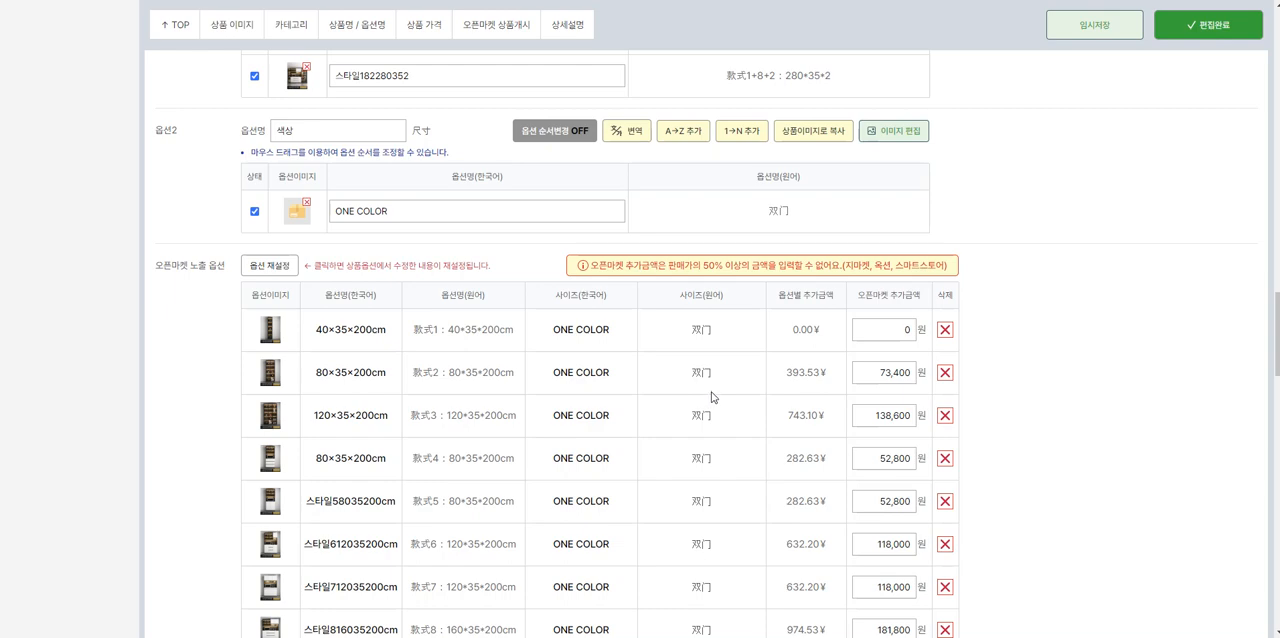
{"action": "scroll", "coordinate": [707, 392], "scroll_direction": "down", "scroll_amount": 10}
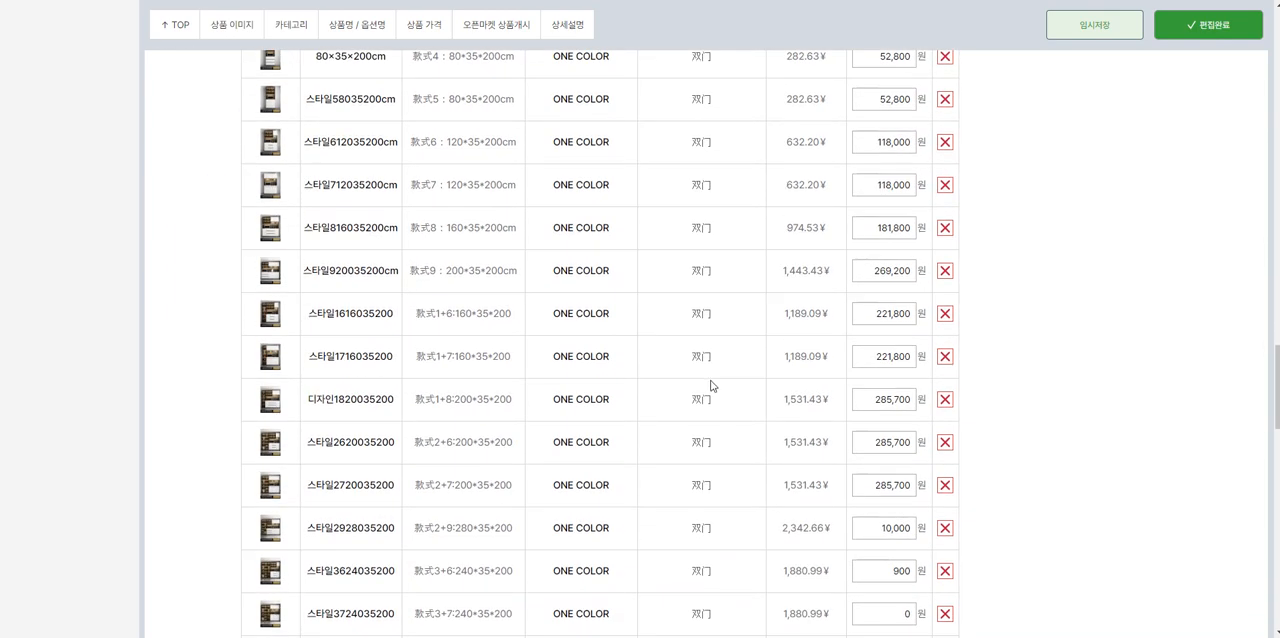
{"action": "scroll", "coordinate": [703, 381], "scroll_direction": "up", "scroll_amount": 2}
{"action": "scroll", "coordinate": [708, 378], "scroll_direction": "down", "scroll_amount": 3}
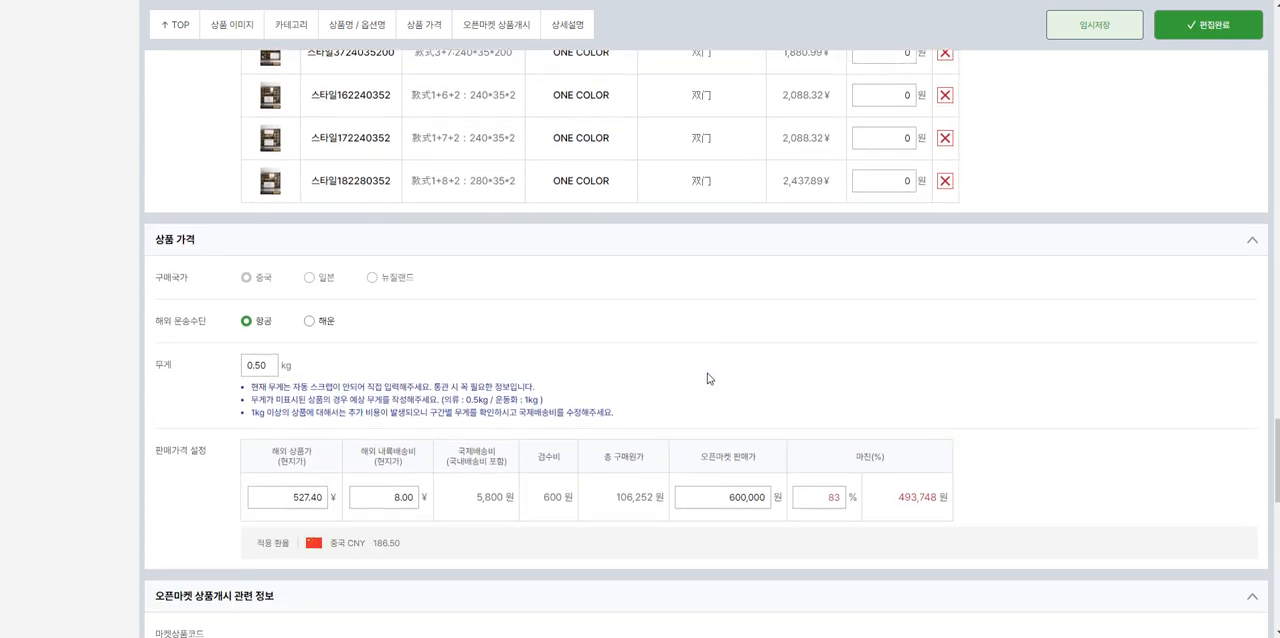
{"action": "scroll", "coordinate": [718, 405], "scroll_direction": "up", "scroll_amount": 3}
{"action": "scroll", "coordinate": [715, 410], "scroll_direction": "down", "scroll_amount": 1}
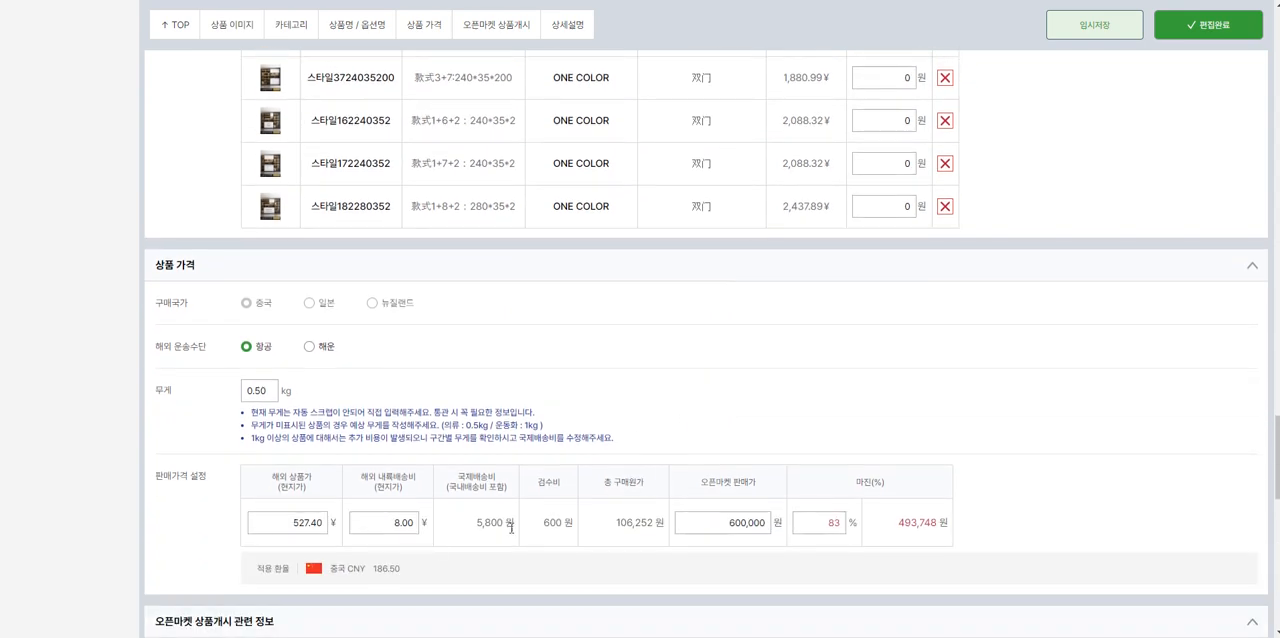
{"action": "left_click_drag", "start_coordinate": [287, 527], "coordinate": [325, 530]}
{"action": "left_click", "coordinate": [298, 525]}
{"action": "scroll", "coordinate": [308, 532], "scroll_direction": "up", "scroll_amount": 15}
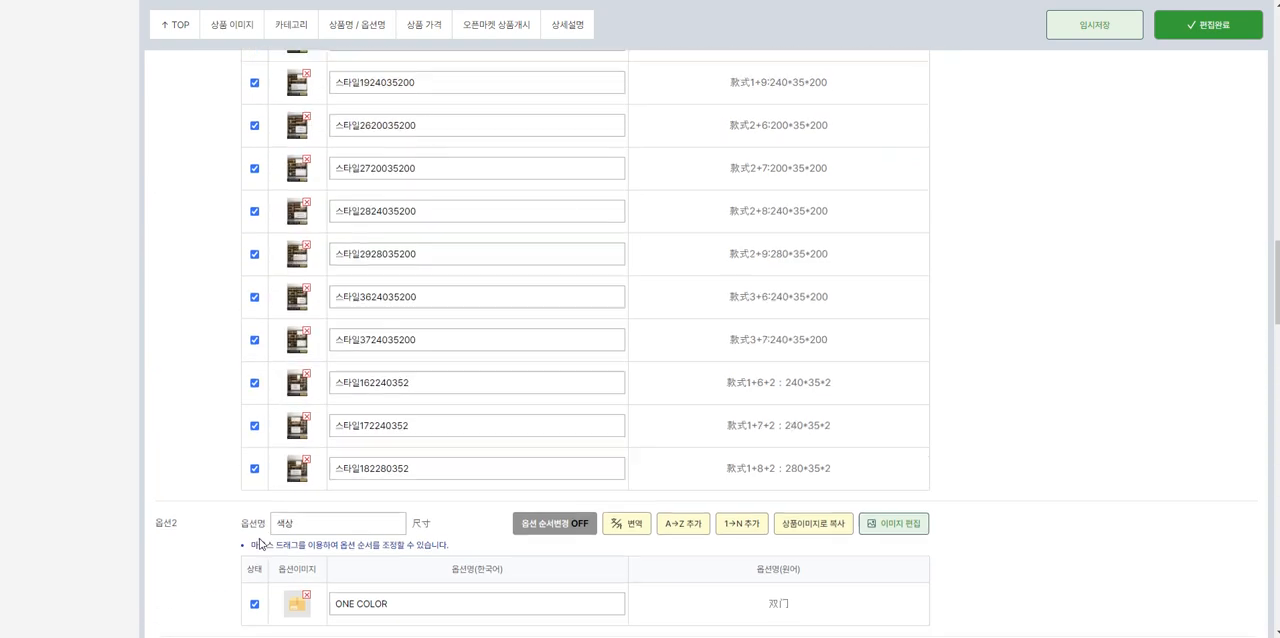
{"action": "scroll", "coordinate": [278, 484], "scroll_direction": "down", "scroll_amount": 3}
{"action": "scroll", "coordinate": [297, 383], "scroll_direction": "down", "scroll_amount": 3}
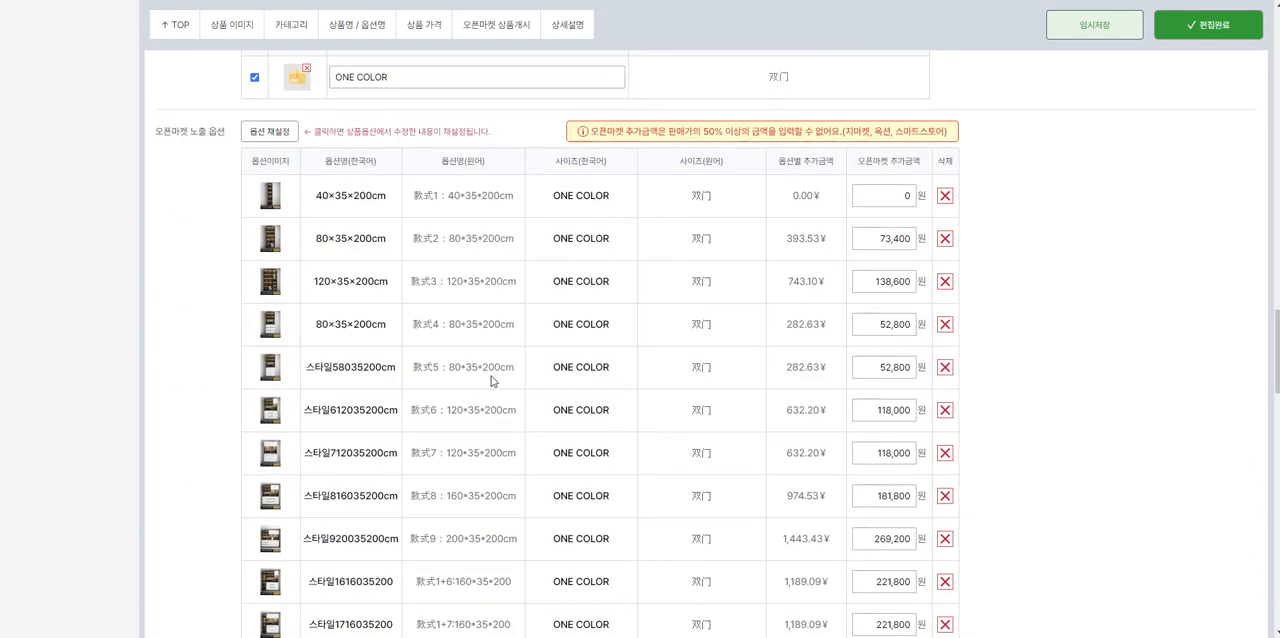
{"action": "scroll", "coordinate": [514, 366], "scroll_direction": "down", "scroll_amount": 10}
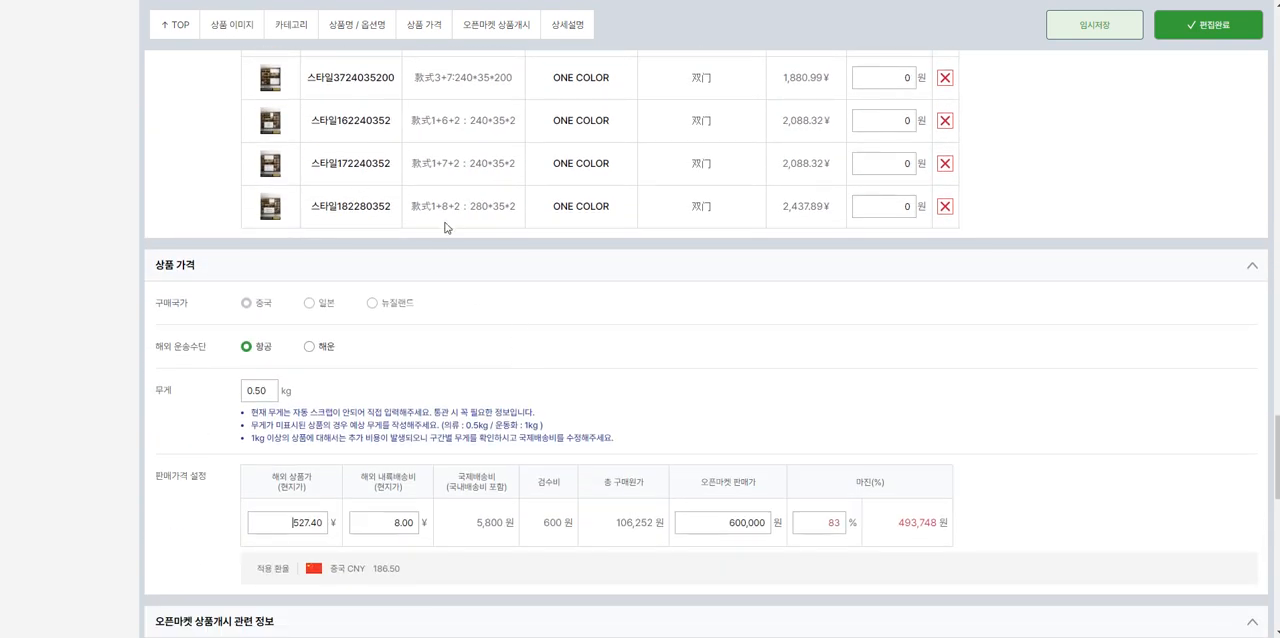
{"action": "scroll", "coordinate": [899, 239], "scroll_direction": "up", "scroll_amount": 2}
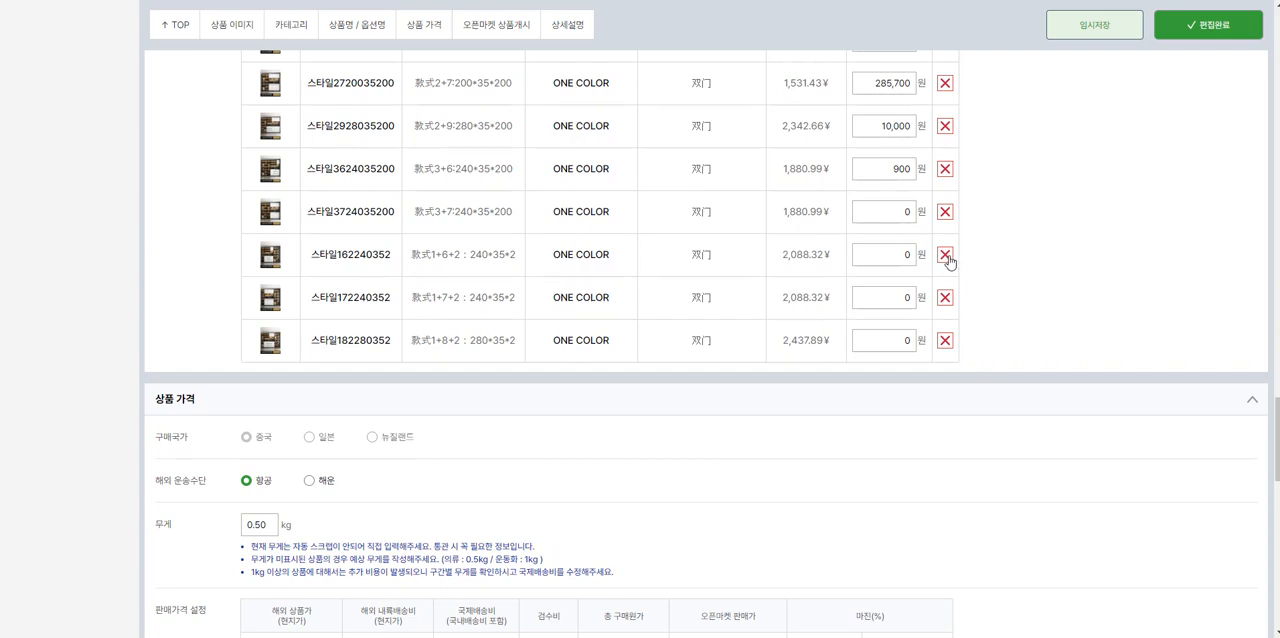
{"action": "scroll", "coordinate": [920, 269], "scroll_direction": "down", "scroll_amount": 2}
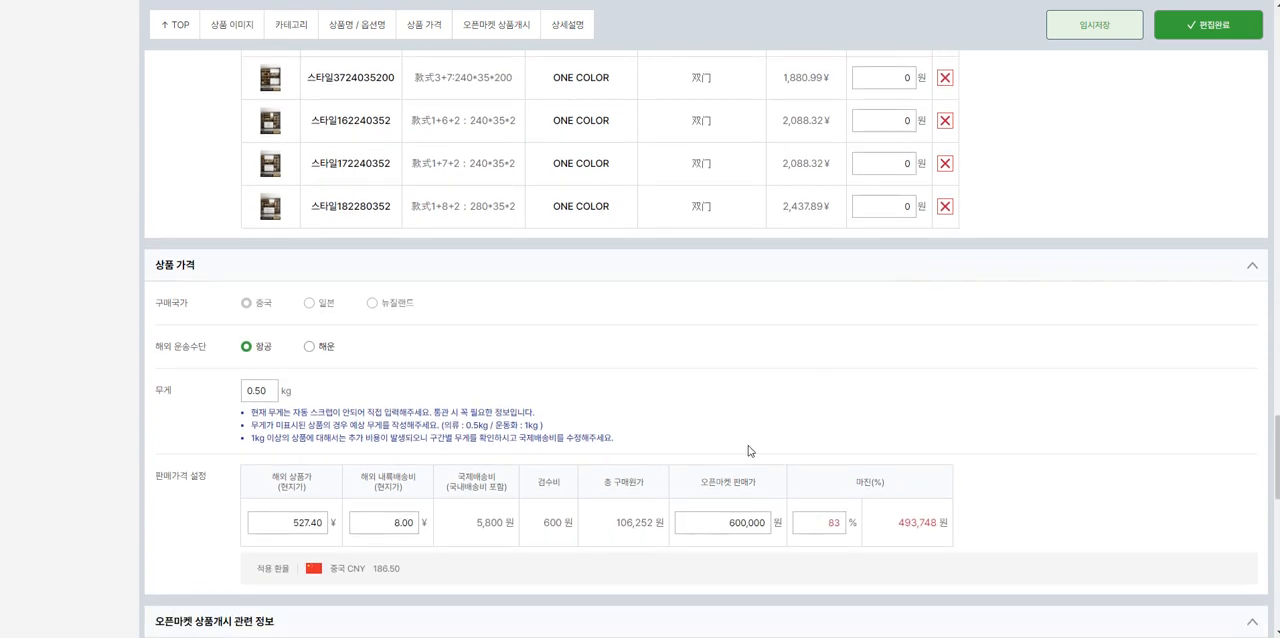
{"action": "left_click_drag", "start_coordinate": [706, 531], "coordinate": [793, 522]}
{"action": "scroll", "coordinate": [792, 507], "scroll_direction": "up", "scroll_amount": 4}
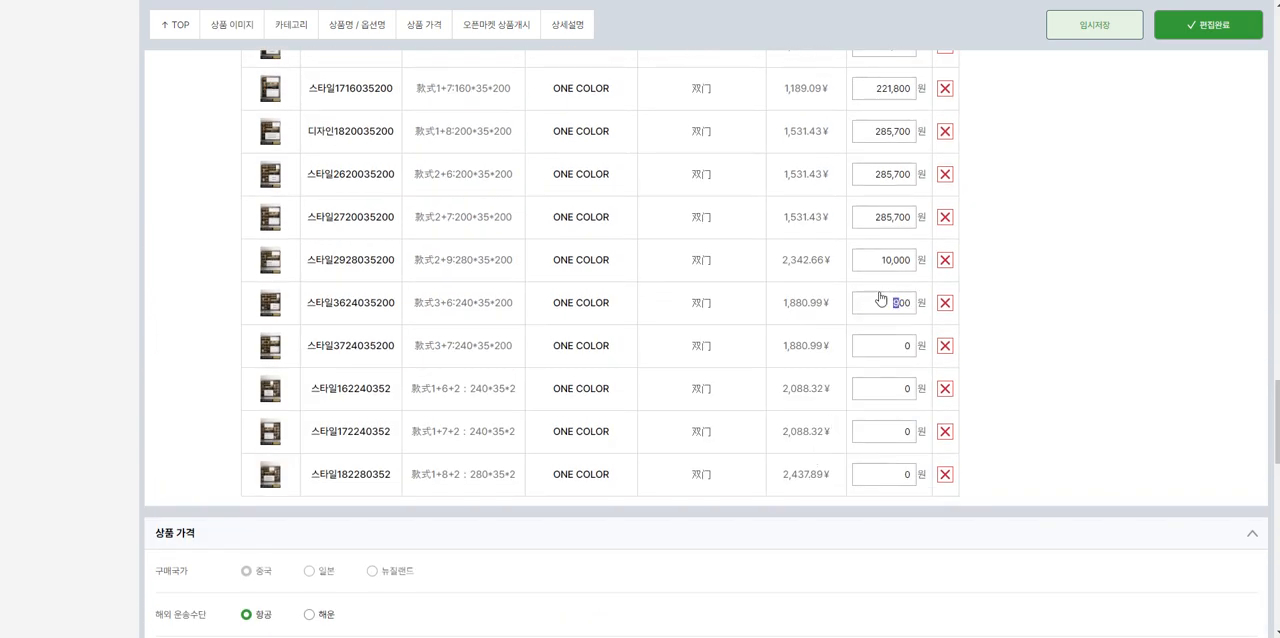
{"action": "left_click_drag", "start_coordinate": [877, 296], "coordinate": [951, 306]}
{"action": "scroll", "coordinate": [895, 305], "scroll_direction": "down", "scroll_amount": 4}
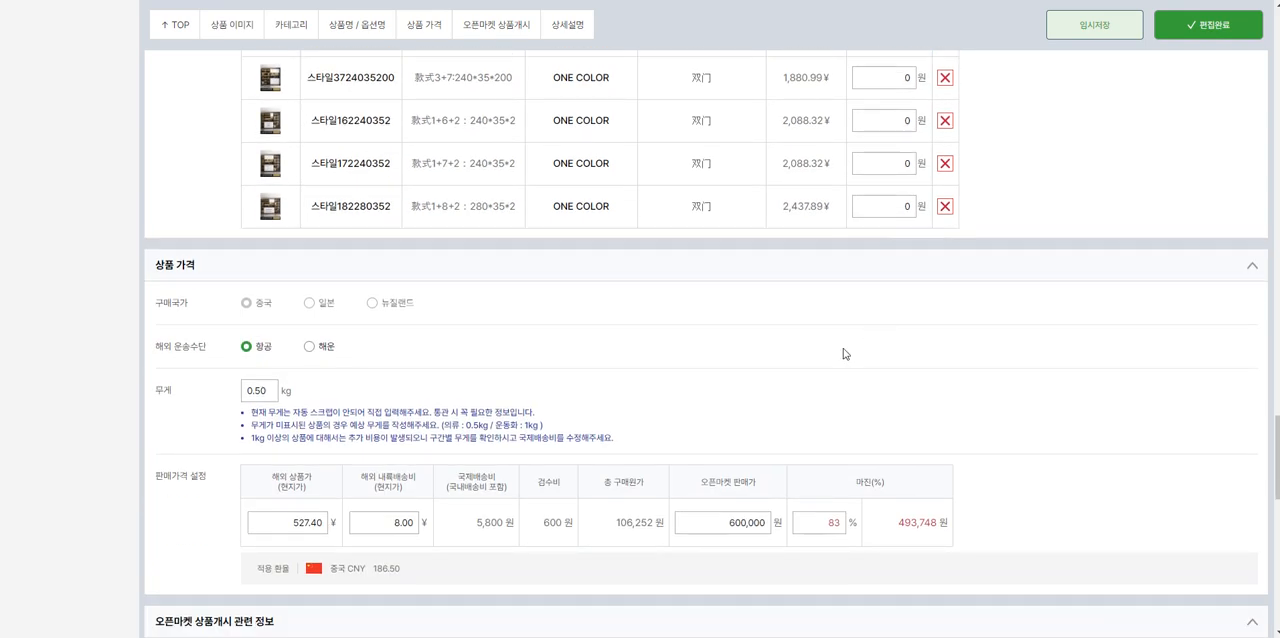
Step: Check the exposed options' surcharges against the 50% surcharge limit noted for 지마켓, 옥션 and 스마트스토어
{"action": "scroll", "coordinate": [816, 395], "scroll_direction": "up", "scroll_amount": 2}
{"action": "scroll", "coordinate": [823, 386], "scroll_direction": "down", "scroll_amount": 2}
{"action": "scroll", "coordinate": [815, 393], "scroll_direction": "up", "scroll_amount": 15}
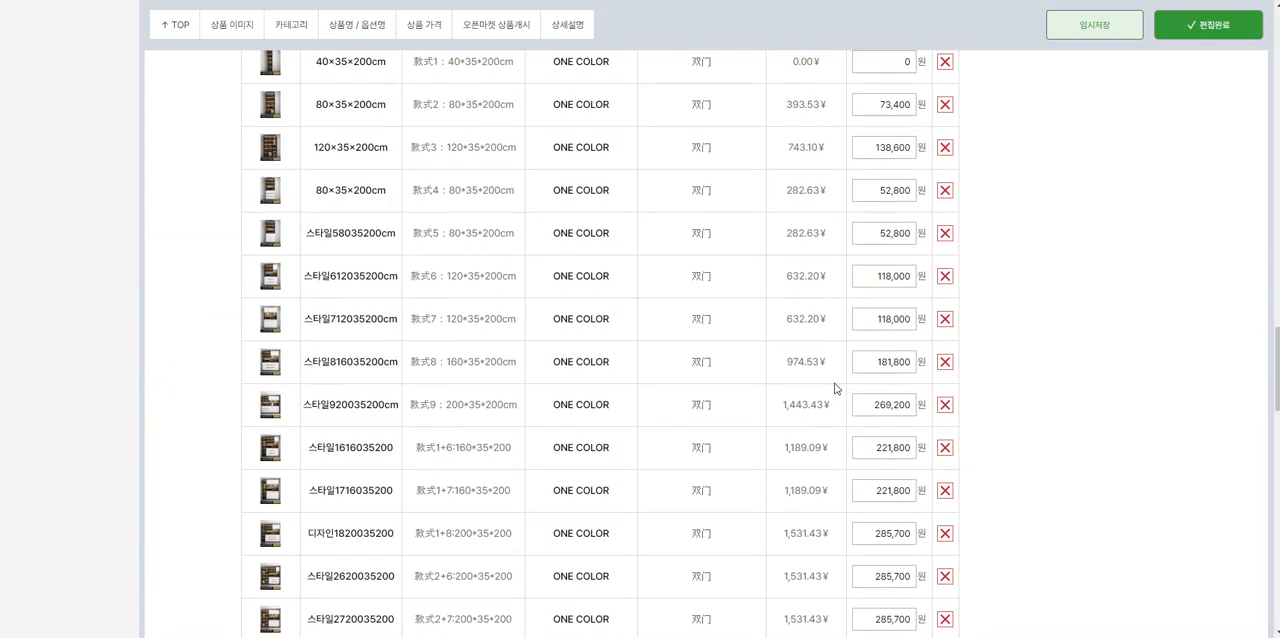
{"action": "left_click_drag", "start_coordinate": [846, 131], "coordinate": [936, 131]}
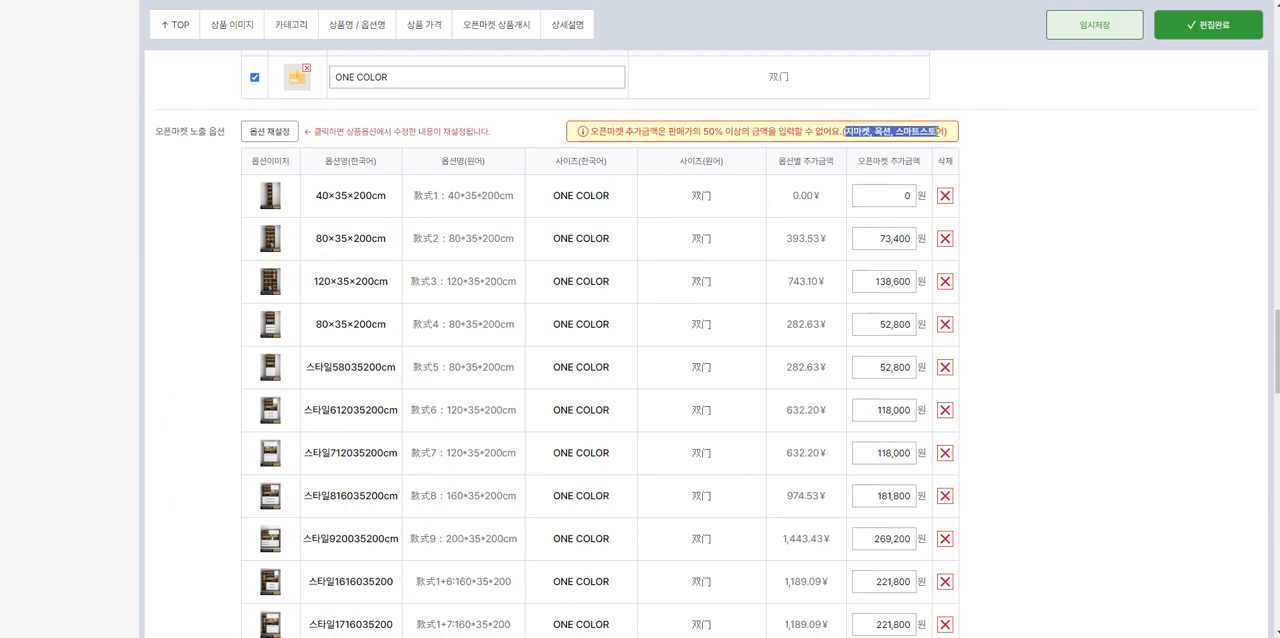
{"action": "scroll", "coordinate": [855, 247], "scroll_direction": "down", "scroll_amount": 15}
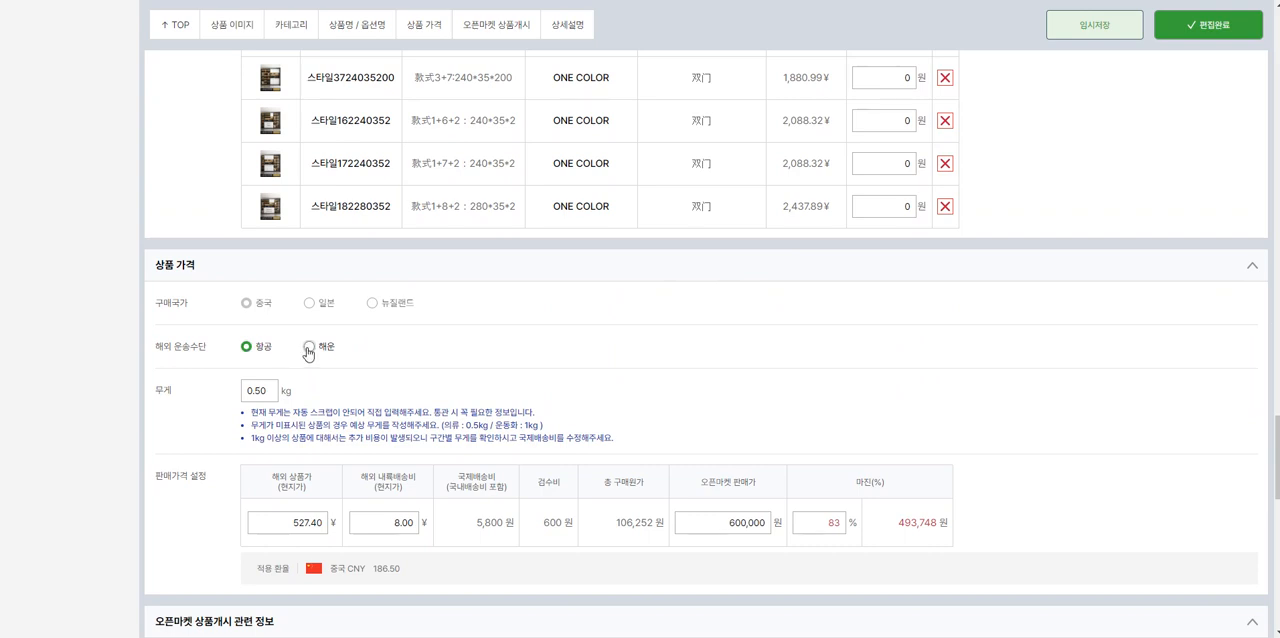
Step: Set the overseas transport method to 해운 and the product weight to 30 kg
{"action": "left_click", "coordinate": [309, 347]}
{"action": "double_click", "coordinate": [268, 398]}
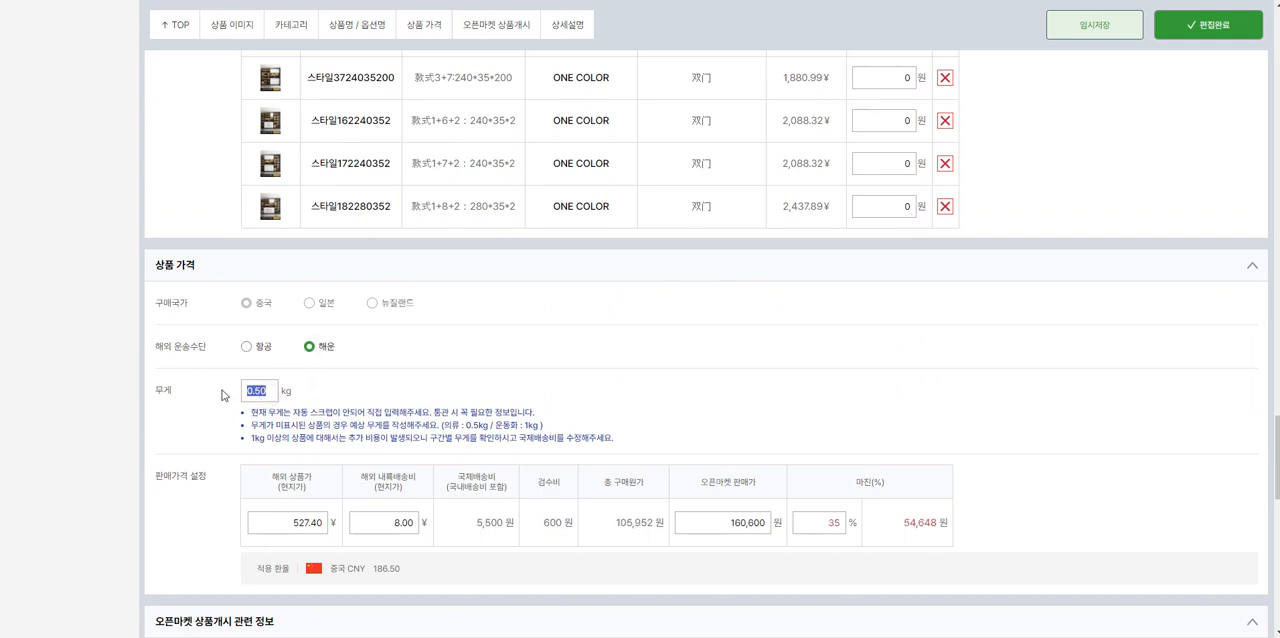
{"action": "mouse_move", "coordinate": [280, 157]}
{"action": "type", "text": "30"}
Step: Try overseas inland shipping fees of 0, 5 and 8 yuan in the selling price settings
{"action": "left_click", "coordinate": [378, 515]}
{"action": "type", "text": "0"}
{"action": "scroll", "coordinate": [567, 432], "scroll_direction": "down", "scroll_amount": 1}
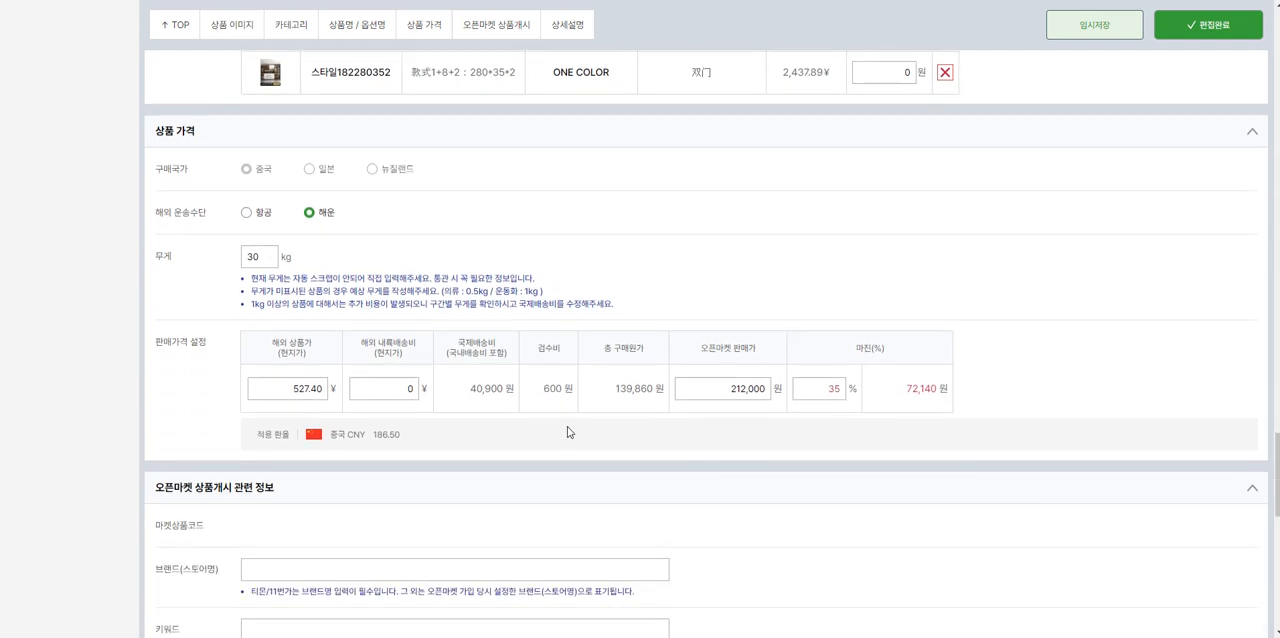
{"action": "double_click", "coordinate": [386, 399]}
{"action": "type", "text": "5"}
{"action": "double_click", "coordinate": [406, 400]}
{"action": "type", "text": "8"}
Step: Switch to the 1688 listing and set the delivery destination to 巩义市 in 郑州市, 河南省, to check the domestic shipping fee
{"action": "key", "text": "ctrl+Tab"}
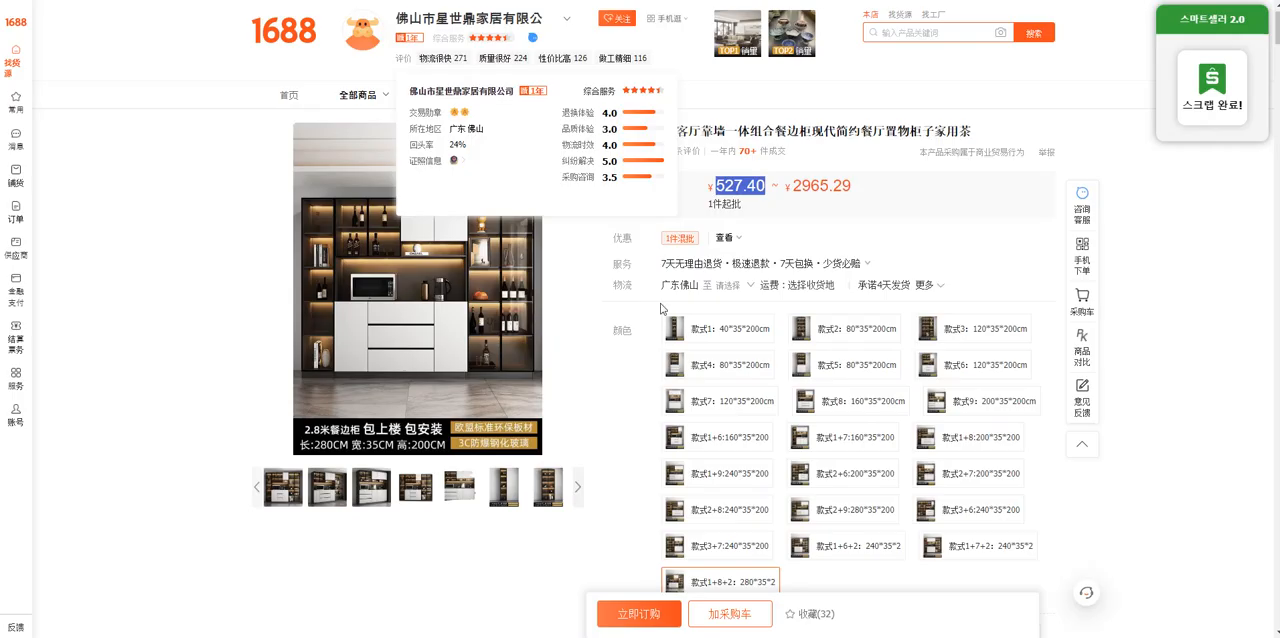
{"action": "left_click", "coordinate": [745, 289]}
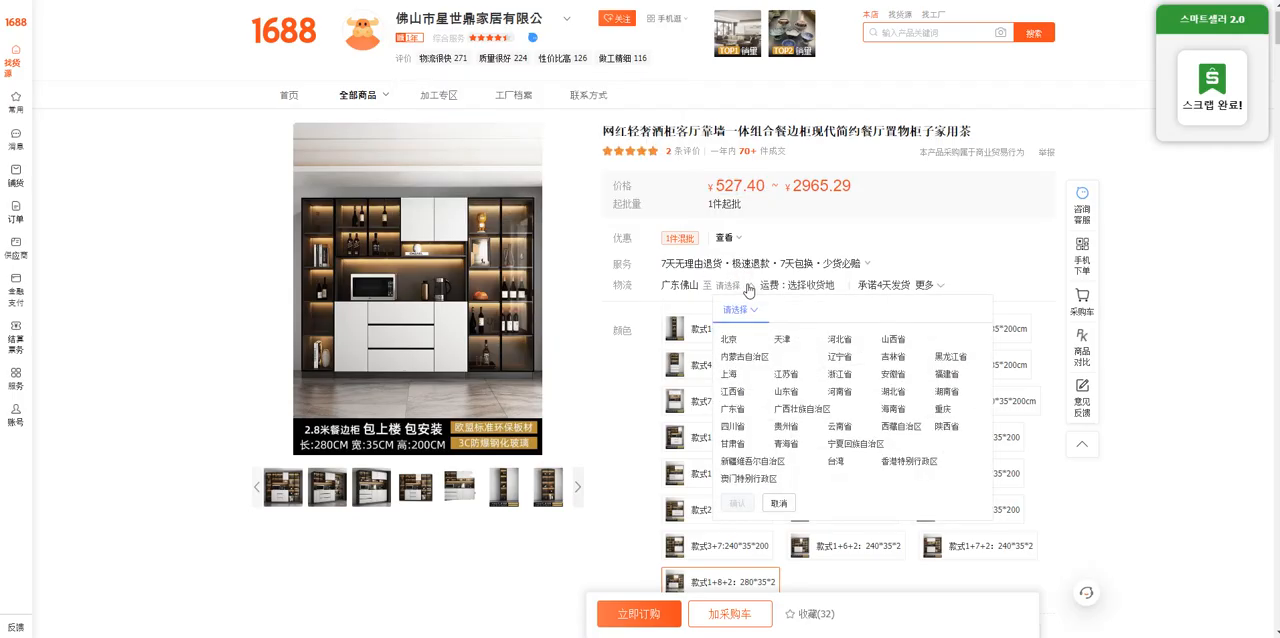
{"action": "left_click", "coordinate": [840, 392]}
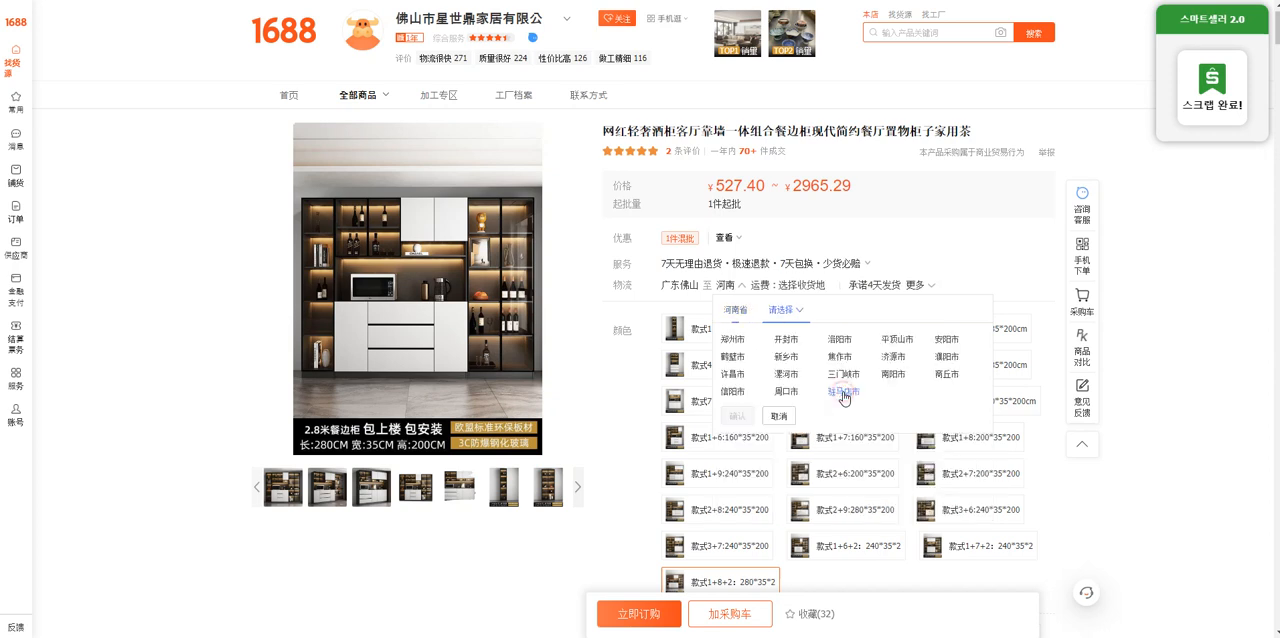
{"action": "left_click", "coordinate": [731, 342]}
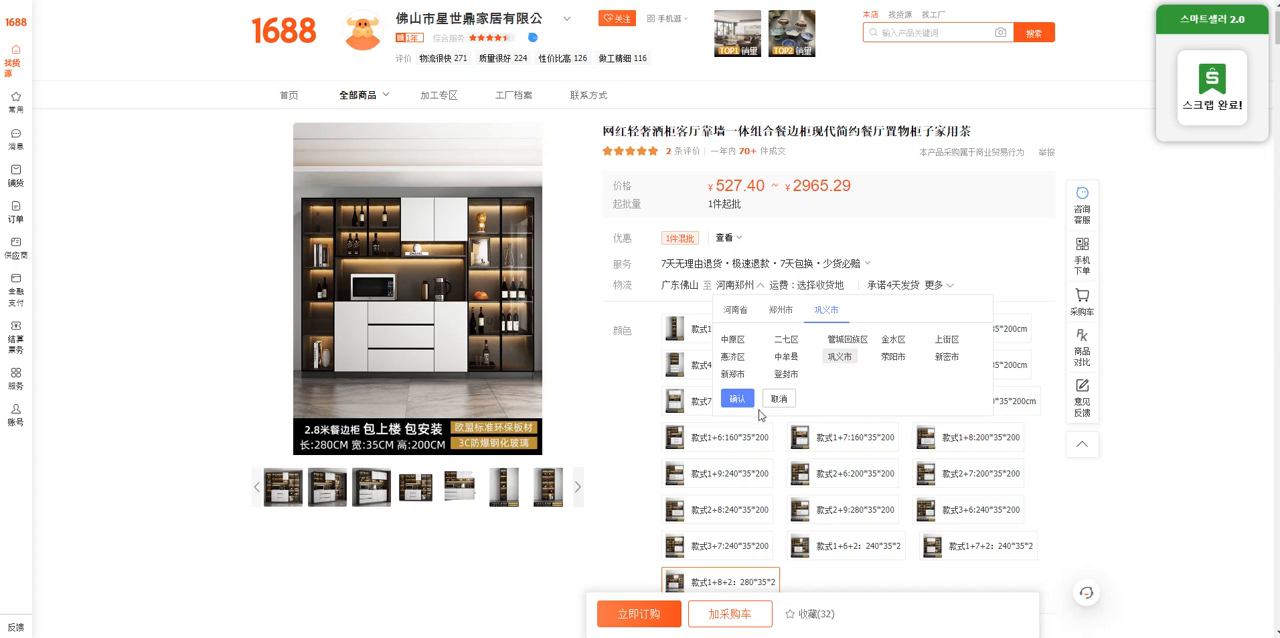
{"action": "left_click", "coordinate": [740, 399]}
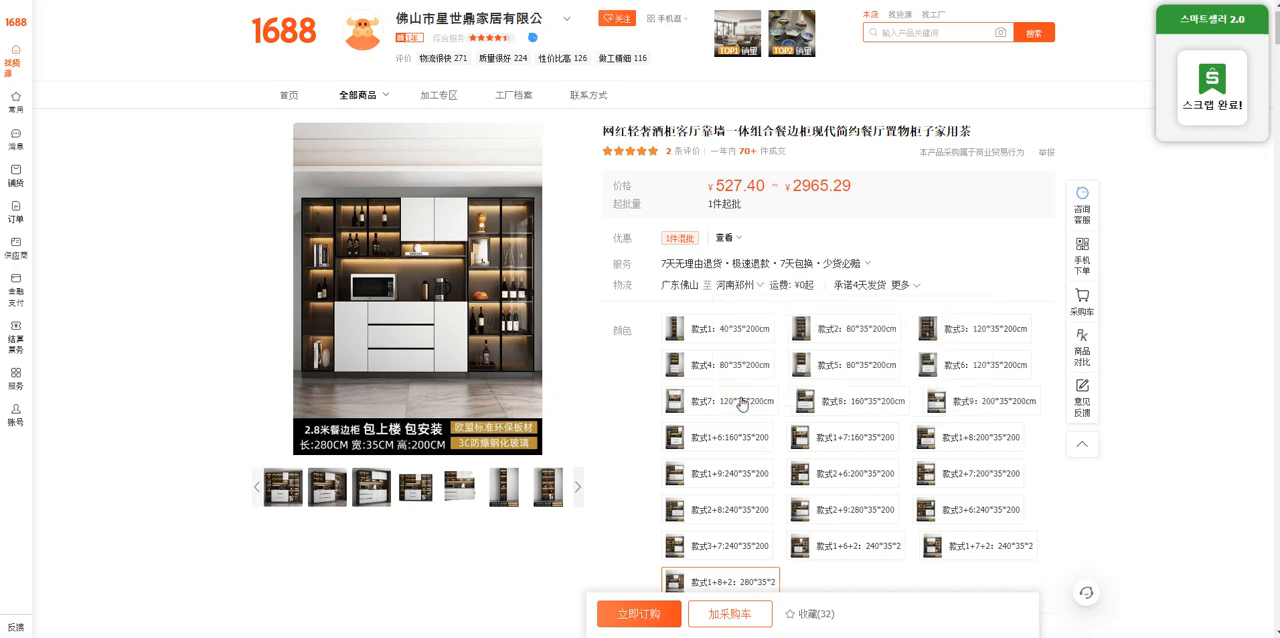
{"action": "double_click", "coordinate": [797, 285]}
Step: Switch back to 스마트셀러 2.0 and set the overseas inland shipping fee to 0 yuan
{"action": "key", "text": "ctrl+Tab"}
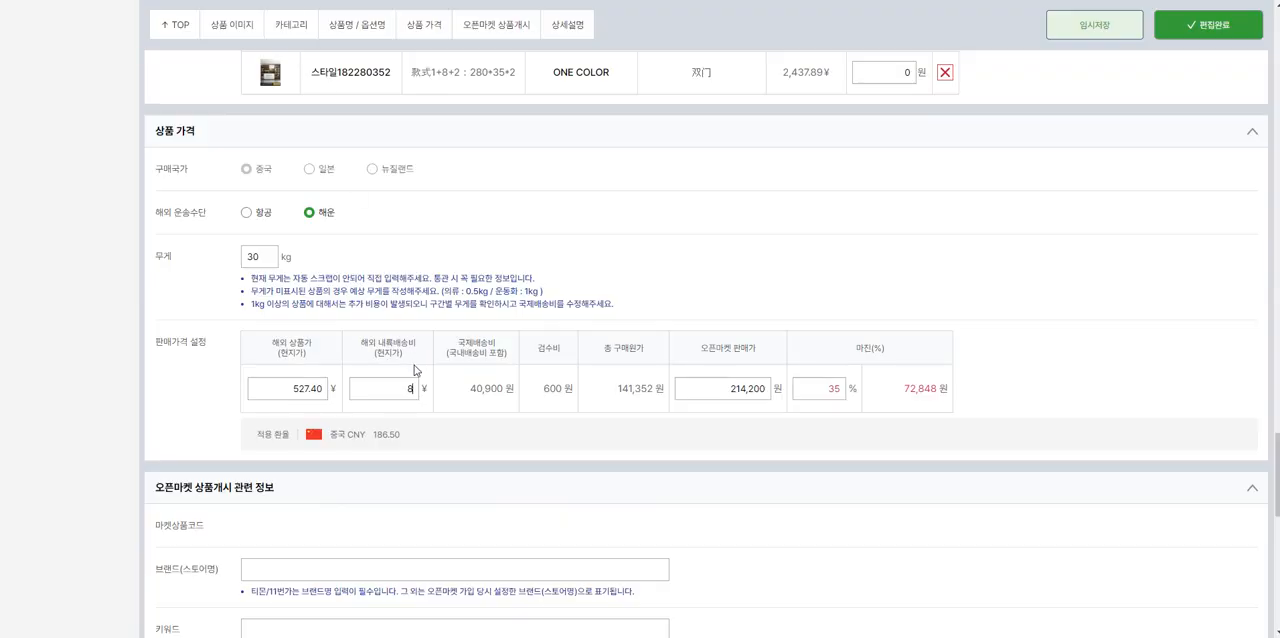
{"action": "left_click_drag", "start_coordinate": [386, 387], "coordinate": [440, 393]}
{"action": "type", "text": "0"}
Step: Set the margin in the selling price settings to 50%
{"action": "left_click_drag", "start_coordinate": [705, 387], "coordinate": [797, 394]}
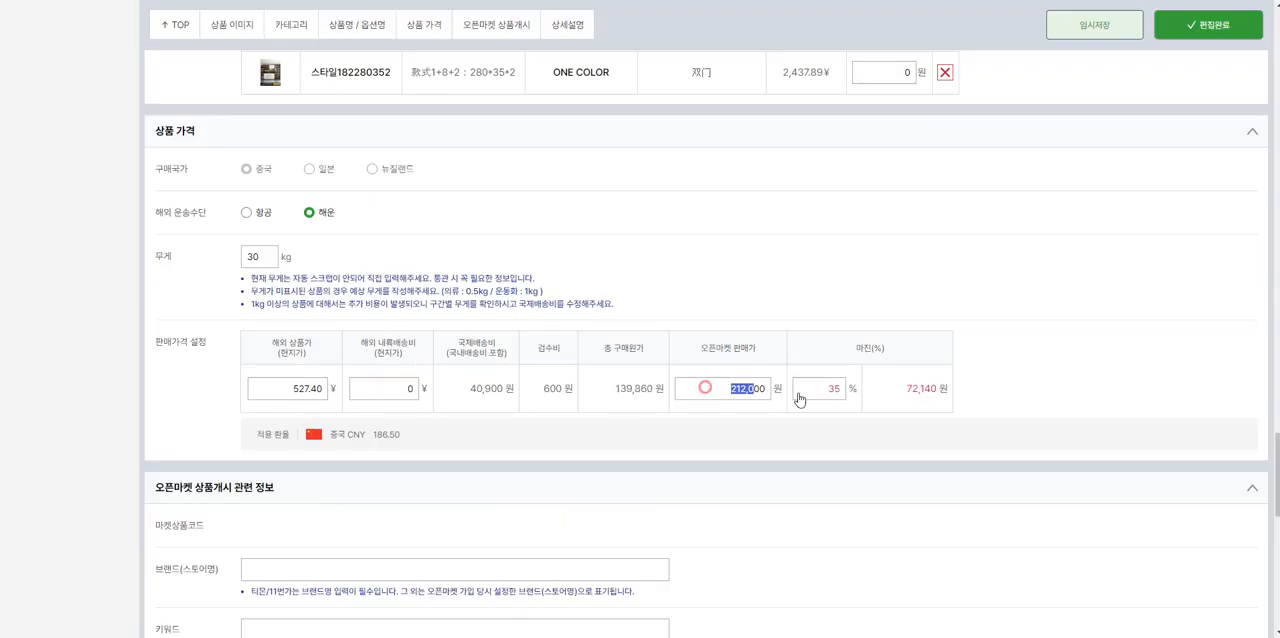
{"action": "type", "text": "6000"}
{"action": "left_click_drag", "start_coordinate": [815, 391], "coordinate": [906, 394]}
{"action": "left_click_drag", "start_coordinate": [717, 390], "coordinate": [856, 394]}
{"action": "type", "text": "50"}
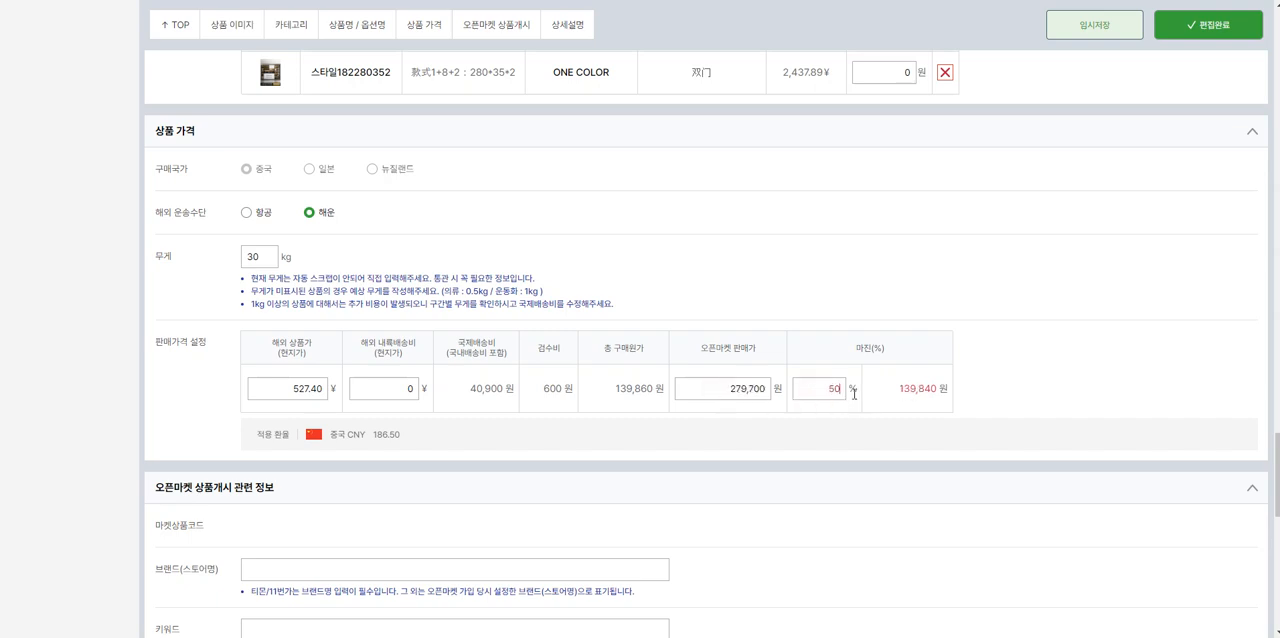
Step: Review which exposed options exceed the surcharge limit at the selling price produced by the 50% margin
{"action": "scroll", "coordinate": [871, 395], "scroll_direction": "up", "scroll_amount": 4}
{"action": "scroll", "coordinate": [863, 394], "scroll_direction": "up", "scroll_amount": 2}
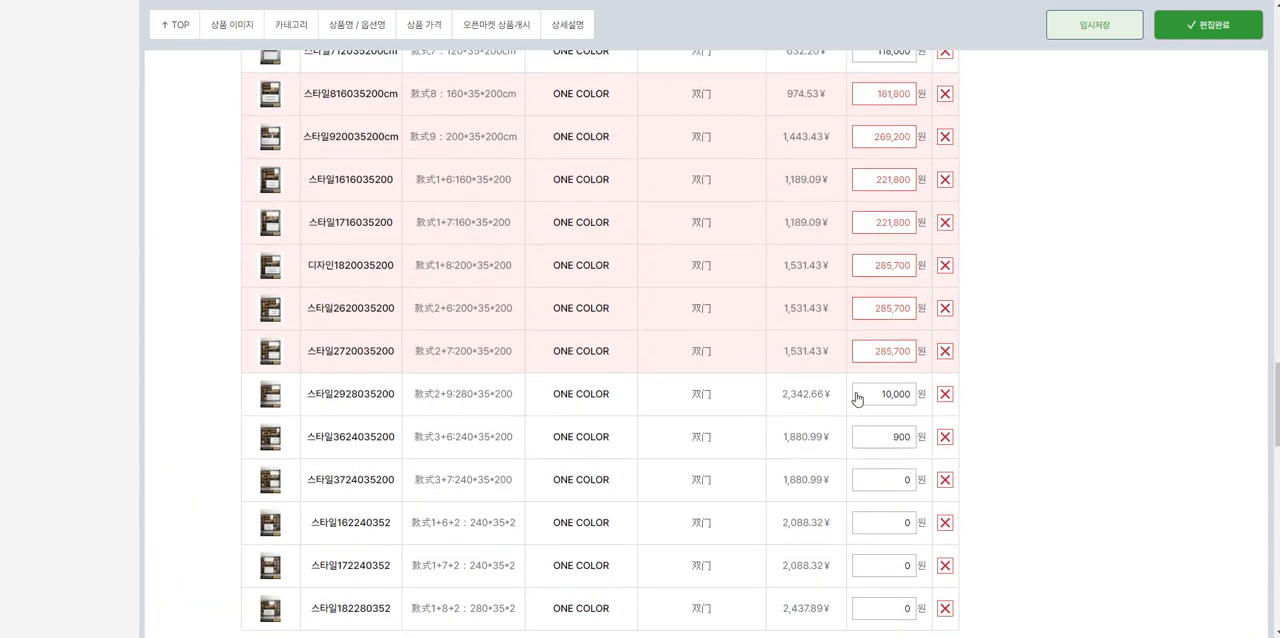
{"action": "scroll", "coordinate": [850, 400], "scroll_direction": "down", "scroll_amount": 4}
{"action": "scroll", "coordinate": [892, 517], "scroll_direction": "up", "scroll_amount": 10}
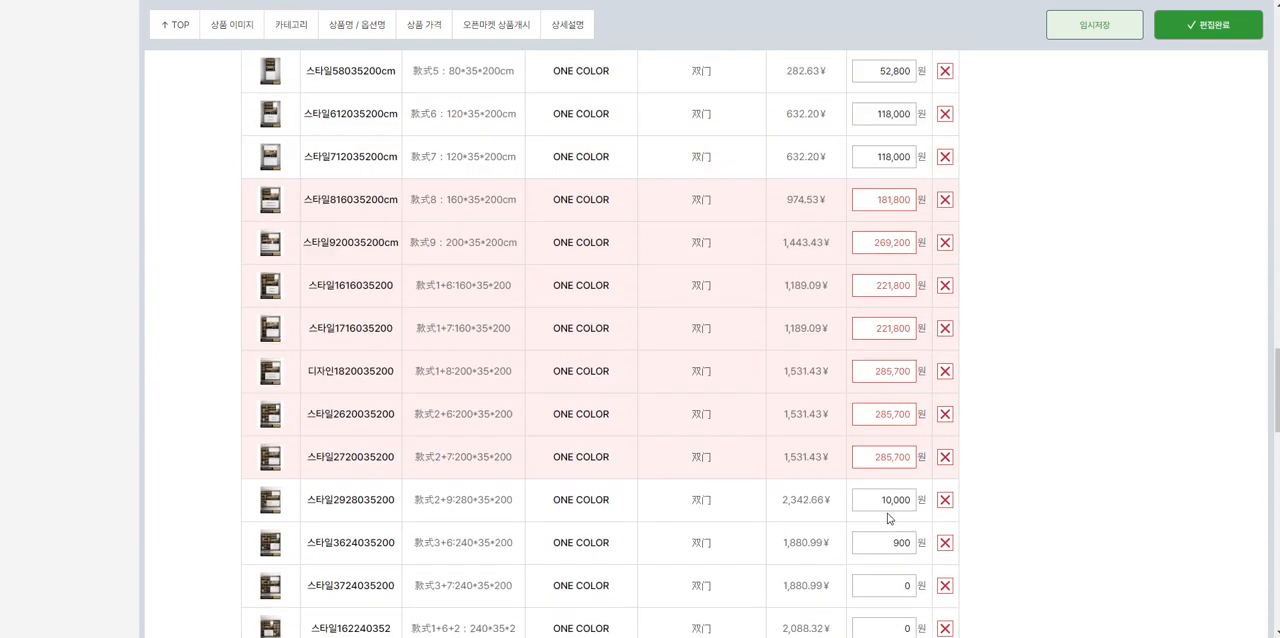
{"action": "scroll", "coordinate": [720, 495], "scroll_direction": "down", "scroll_amount": 2}
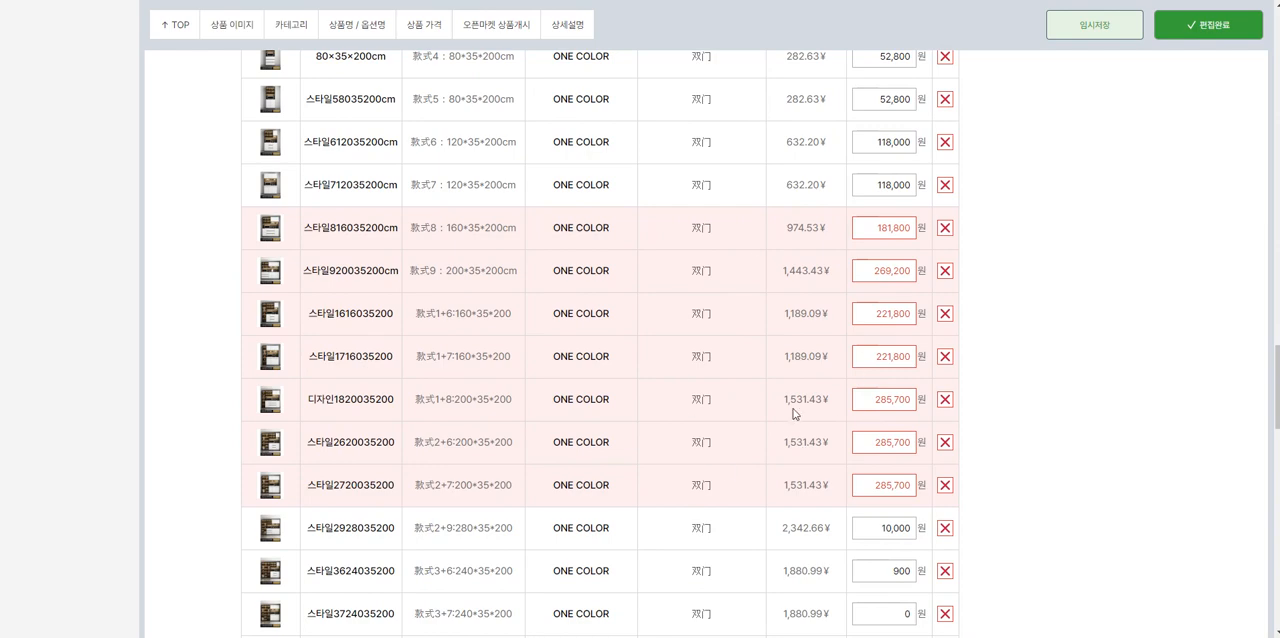
{"action": "scroll", "coordinate": [857, 400], "scroll_direction": "down", "scroll_amount": 4}
{"action": "scroll", "coordinate": [826, 454], "scroll_direction": "up", "scroll_amount": 4}
{"action": "scroll", "coordinate": [826, 454], "scroll_direction": "up", "scroll_amount": 1}
{"action": "scroll", "coordinate": [669, 476], "scroll_direction": "down", "scroll_amount": 8}
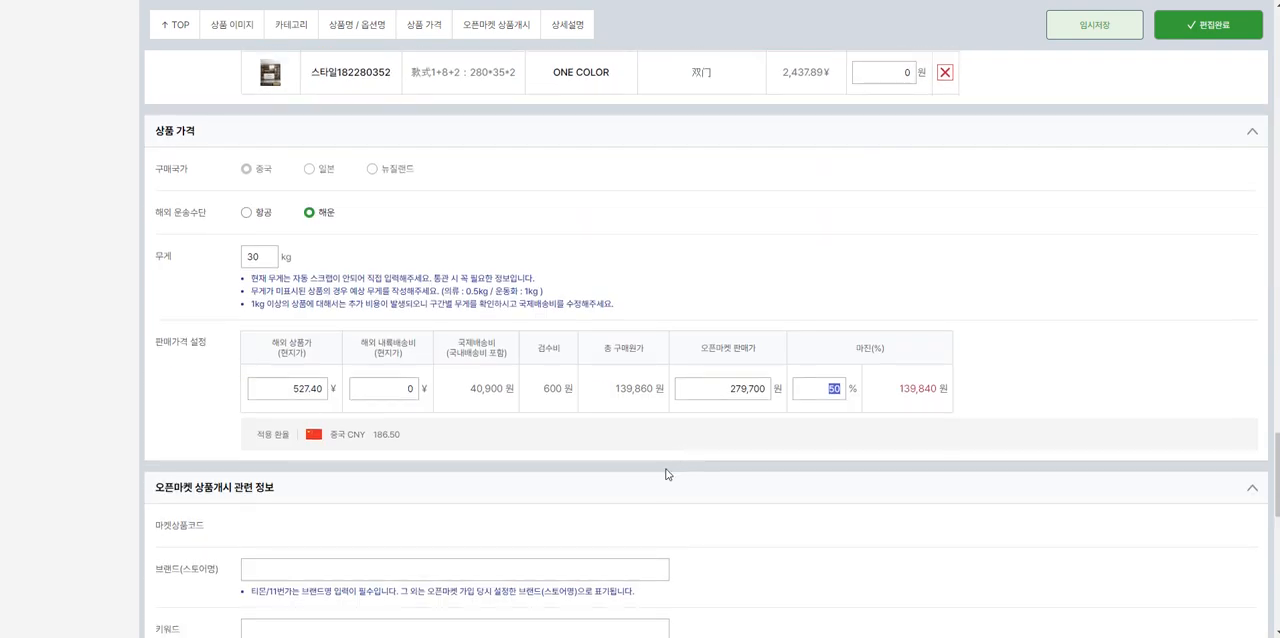
{"action": "left_click", "coordinate": [715, 391]}
{"action": "type", "text": "6000000"}
{"action": "scroll", "coordinate": [818, 396], "scroll_direction": "up", "scroll_amount": 10}
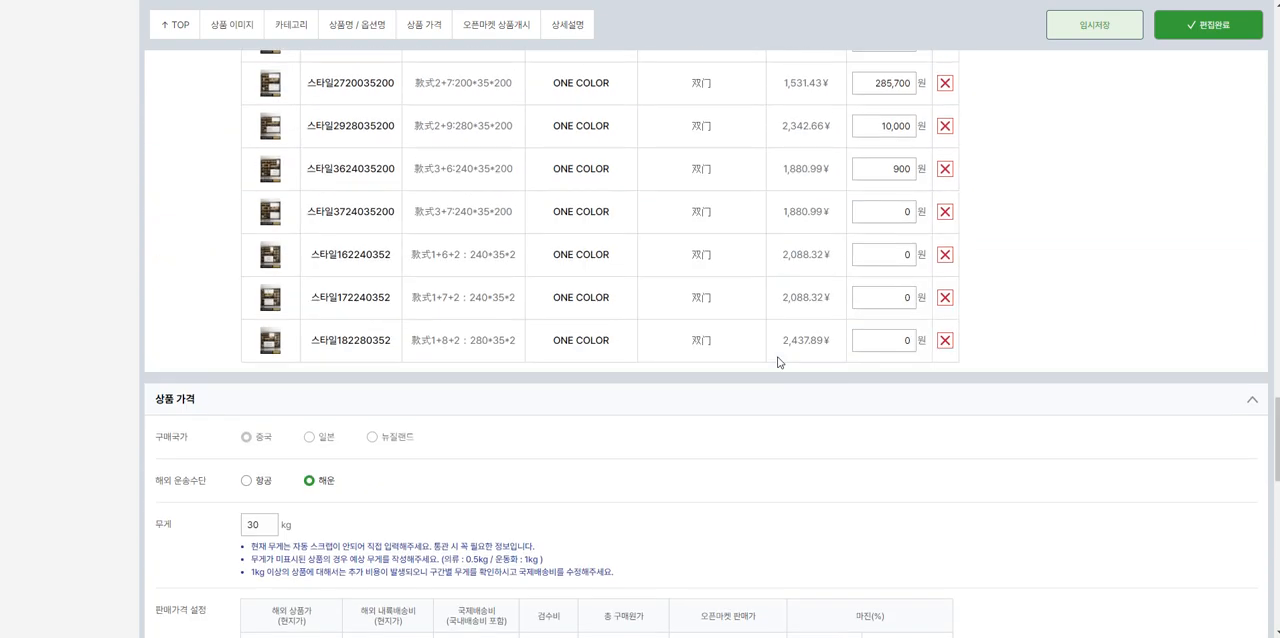
{"action": "double_click", "coordinate": [856, 400]}
{"action": "type", "text": "0"}
{"action": "double_click", "coordinate": [862, 352]}
{"action": "type", "text": "0"}
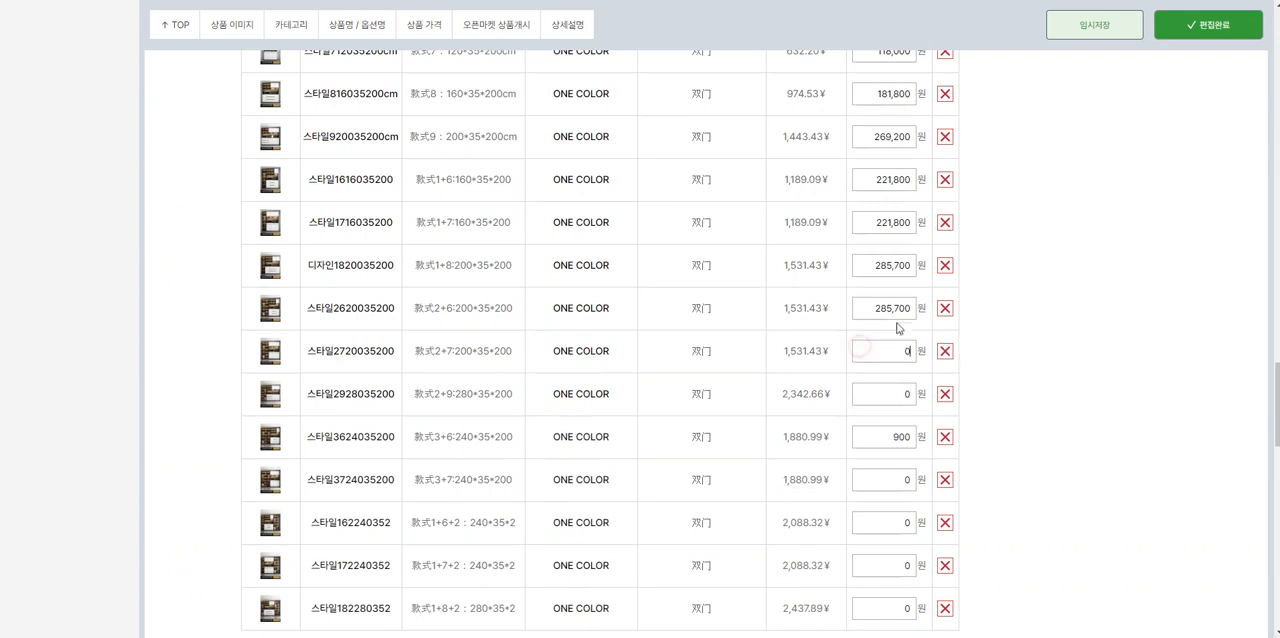
{"action": "double_click", "coordinate": [865, 316]}
{"action": "type", "text": "0"}
{"action": "double_click", "coordinate": [862, 271]}
{"action": "type", "text": "0"}
{"action": "double_click", "coordinate": [857, 226]}
{"action": "key", "text": "BackSpace"}
{"action": "double_click", "coordinate": [858, 179]}
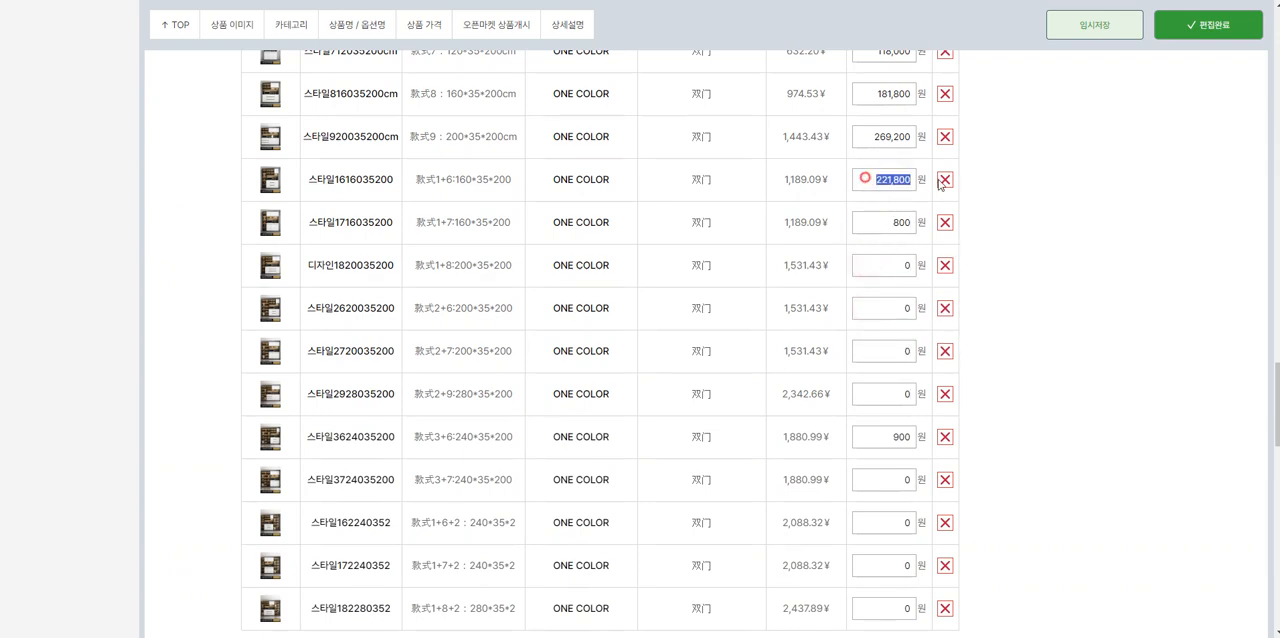
{"action": "type", "text": "10,000"}
Step: Add the keywords 장식장, 거실장식장, 서랍장 and 거실장식품 to the open market listing information
{"action": "scroll", "coordinate": [886, 240], "scroll_direction": "down", "scroll_amount": 6}
{"action": "scroll", "coordinate": [849, 255], "scroll_direction": "up", "scroll_amount": 1}
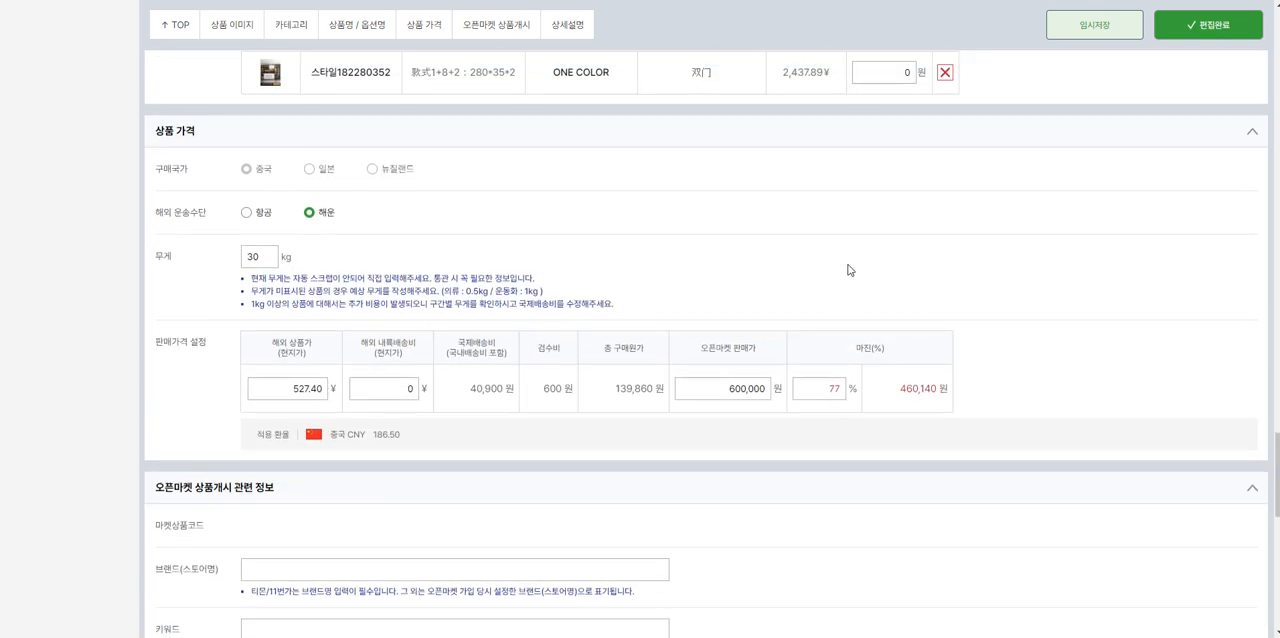
{"action": "scroll", "coordinate": [849, 270], "scroll_direction": "down", "scroll_amount": 2}
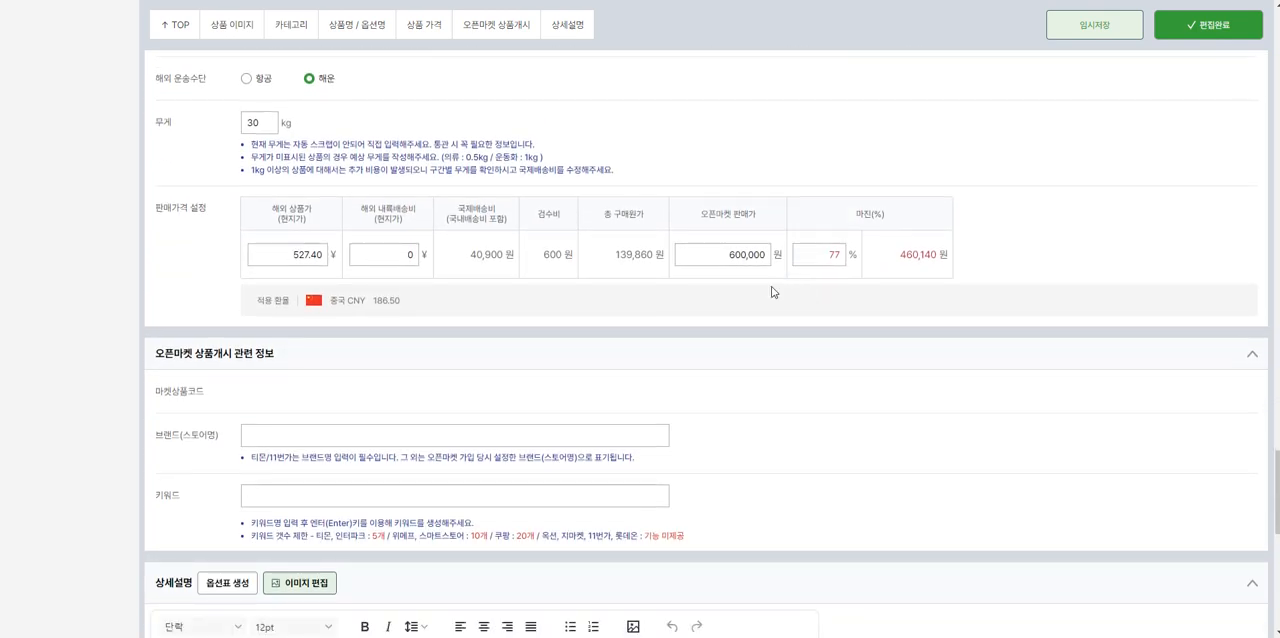
{"action": "scroll", "coordinate": [667, 331], "scroll_direction": "down", "scroll_amount": 2}
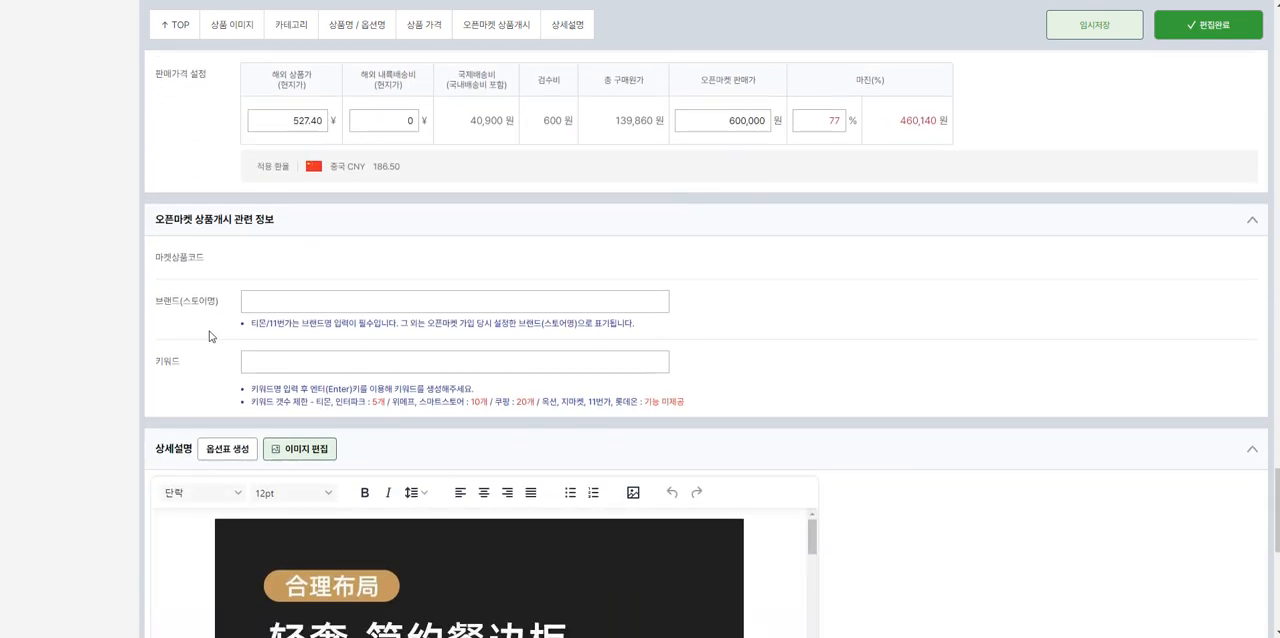
{"action": "left_click_drag", "start_coordinate": [158, 306], "coordinate": [218, 303]}
{"action": "left_click_drag", "start_coordinate": [152, 362], "coordinate": [186, 366]}
{"action": "left_click", "coordinate": [286, 362]}
{"action": "type", "text": "랍,ㅈ"}
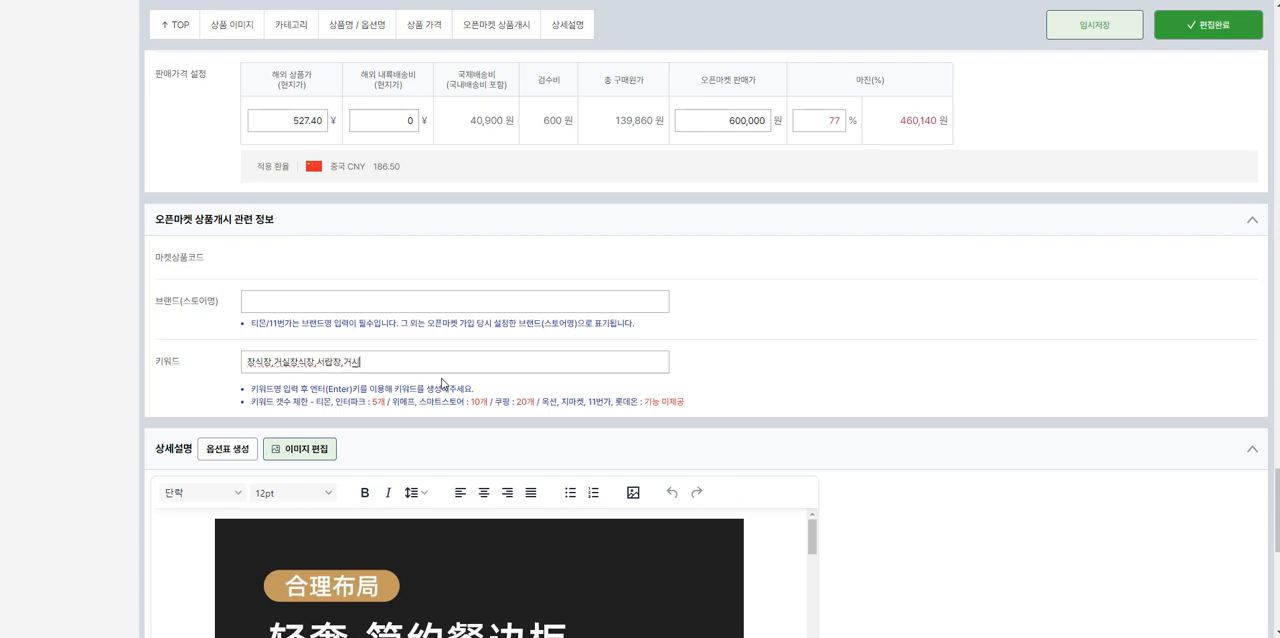
{"action": "key", "text": "Return"}
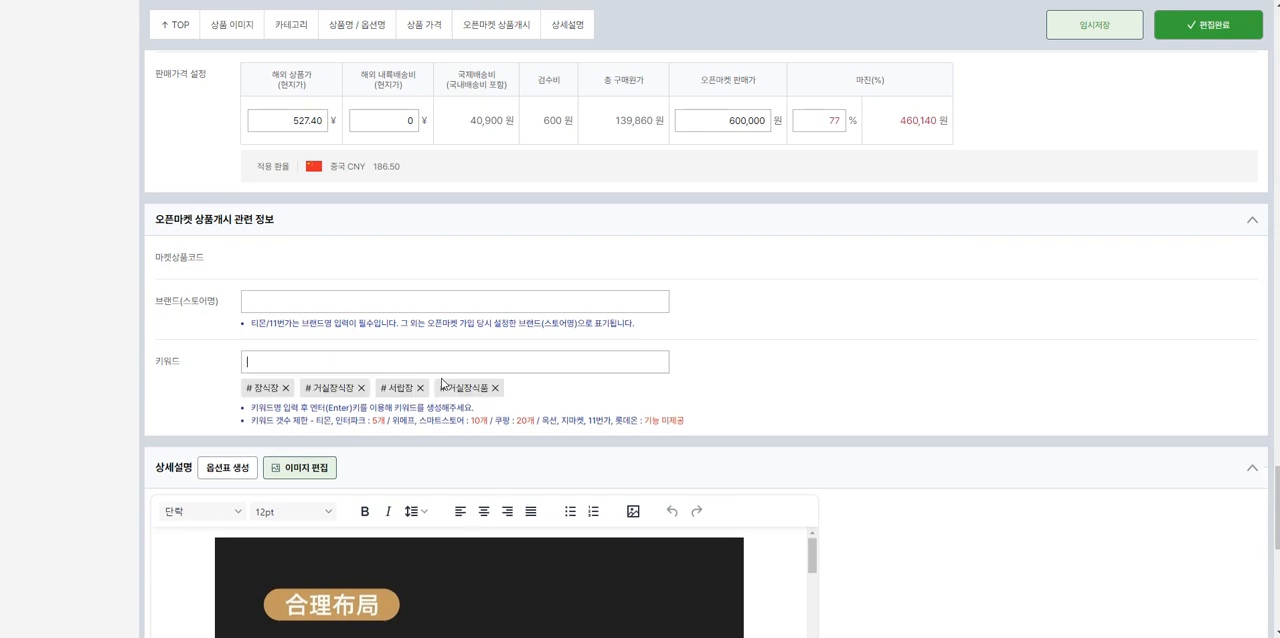
{"action": "left_click", "coordinate": [286, 312]}
Step: Generate the option table in the product's detailed description
{"action": "scroll", "coordinate": [286, 311], "scroll_direction": "down", "scroll_amount": 4}
{"action": "scroll", "coordinate": [230, 337], "scroll_direction": "up", "scroll_amount": 3}
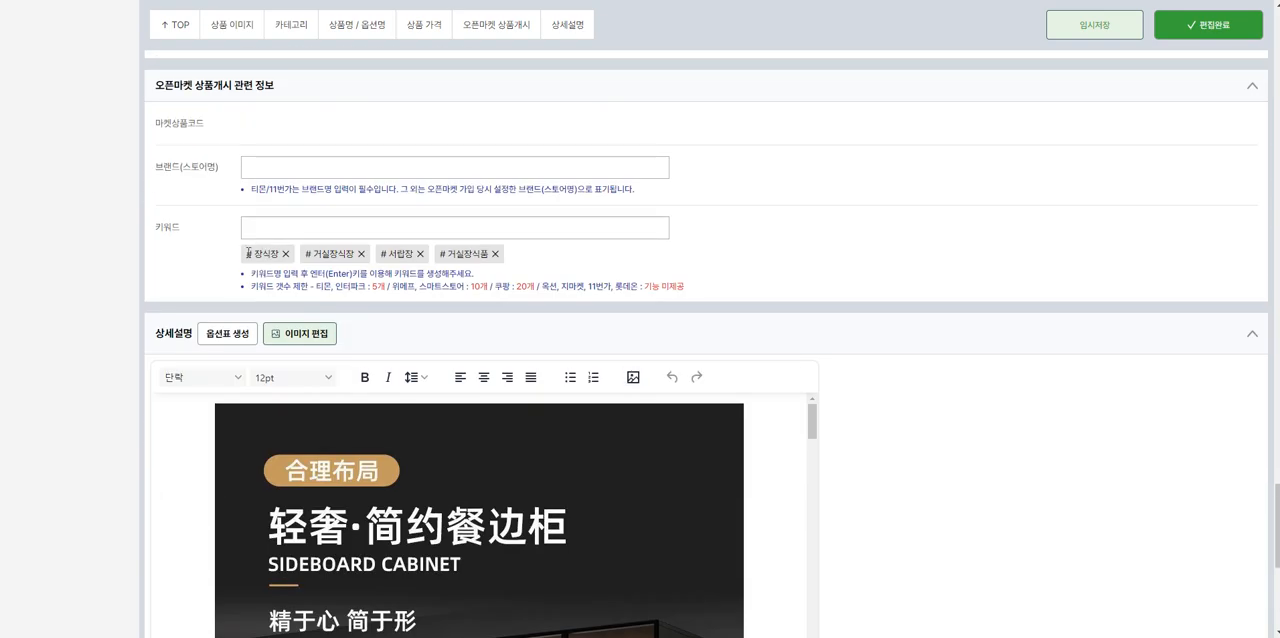
{"action": "left_click", "coordinate": [230, 335]}
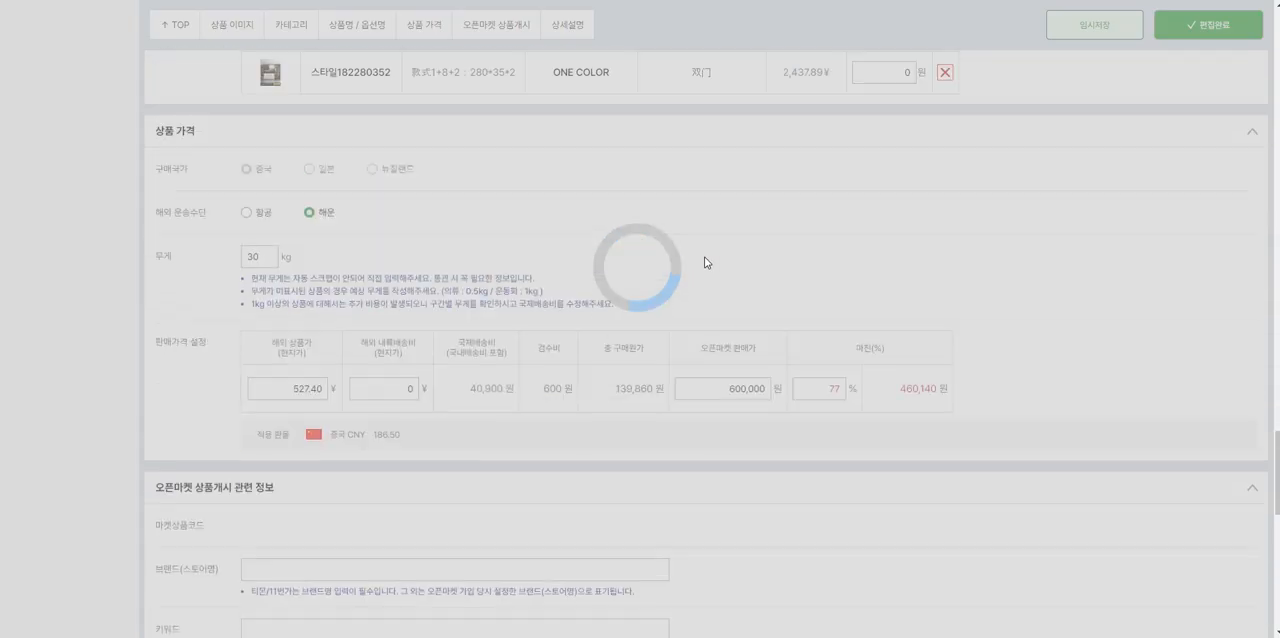
Step: Compare the product option images and names with the option table in the detailed description
{"action": "scroll", "coordinate": [559, 272], "scroll_direction": "up", "scroll_amount": 10}
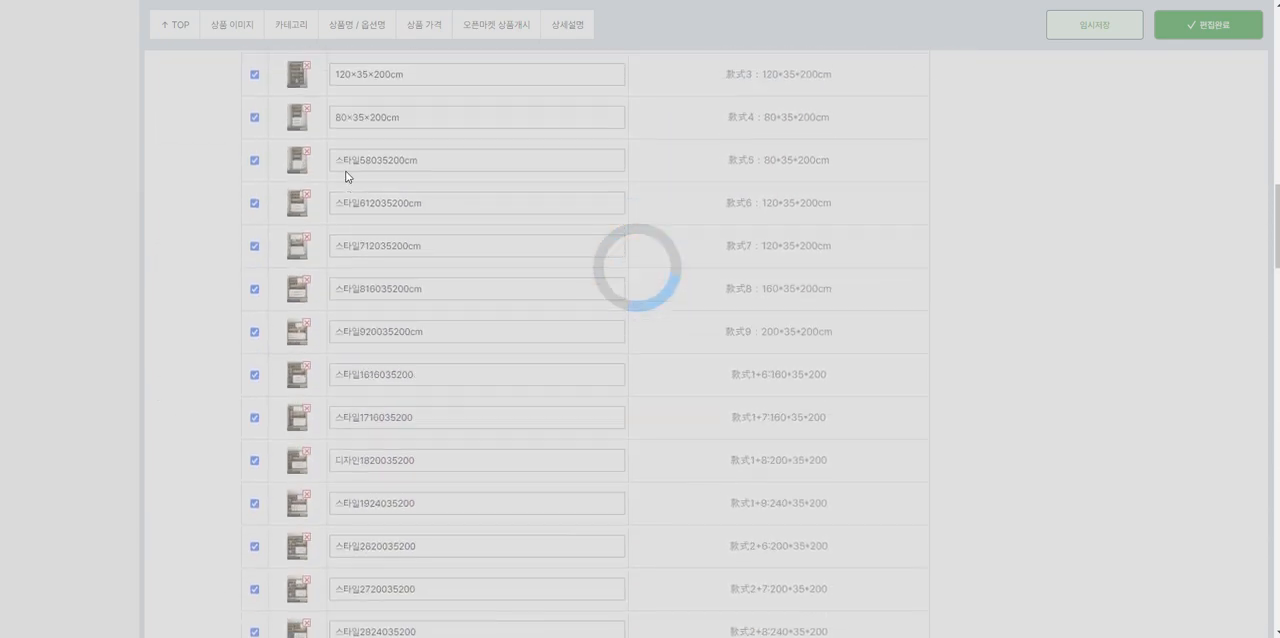
{"action": "scroll", "coordinate": [371, 245], "scroll_direction": "up", "scroll_amount": 1}
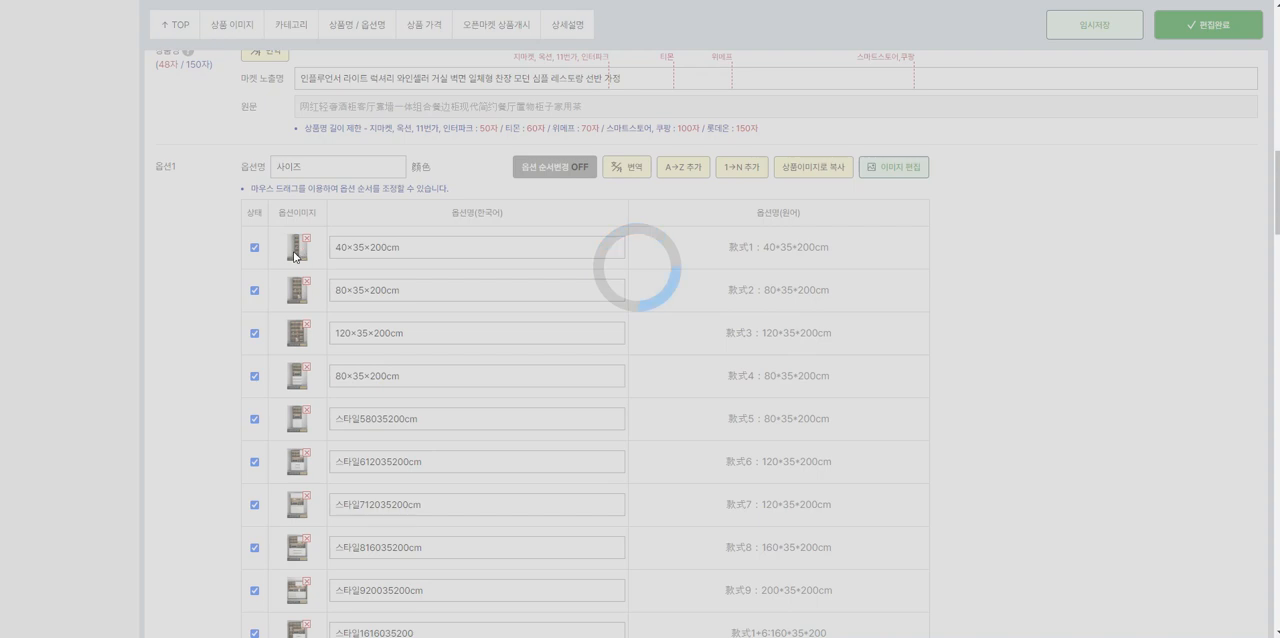
{"action": "scroll", "coordinate": [386, 298], "scroll_direction": "down", "scroll_amount": 15}
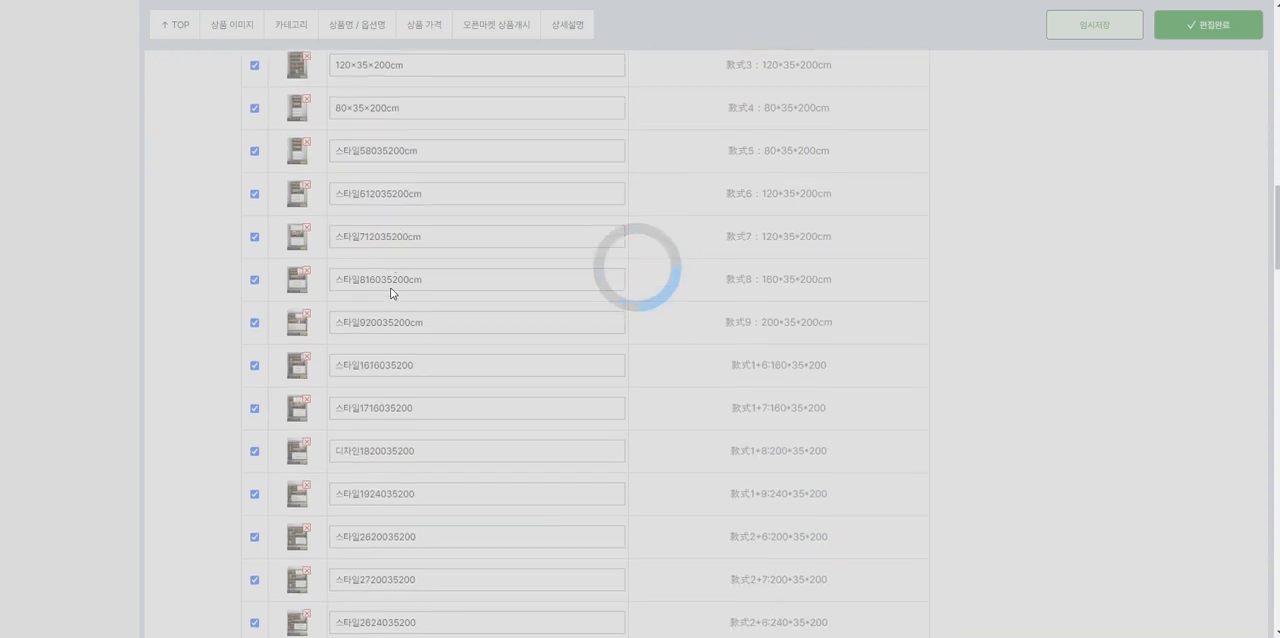
{"action": "scroll", "coordinate": [433, 322], "scroll_direction": "down", "scroll_amount": 15}
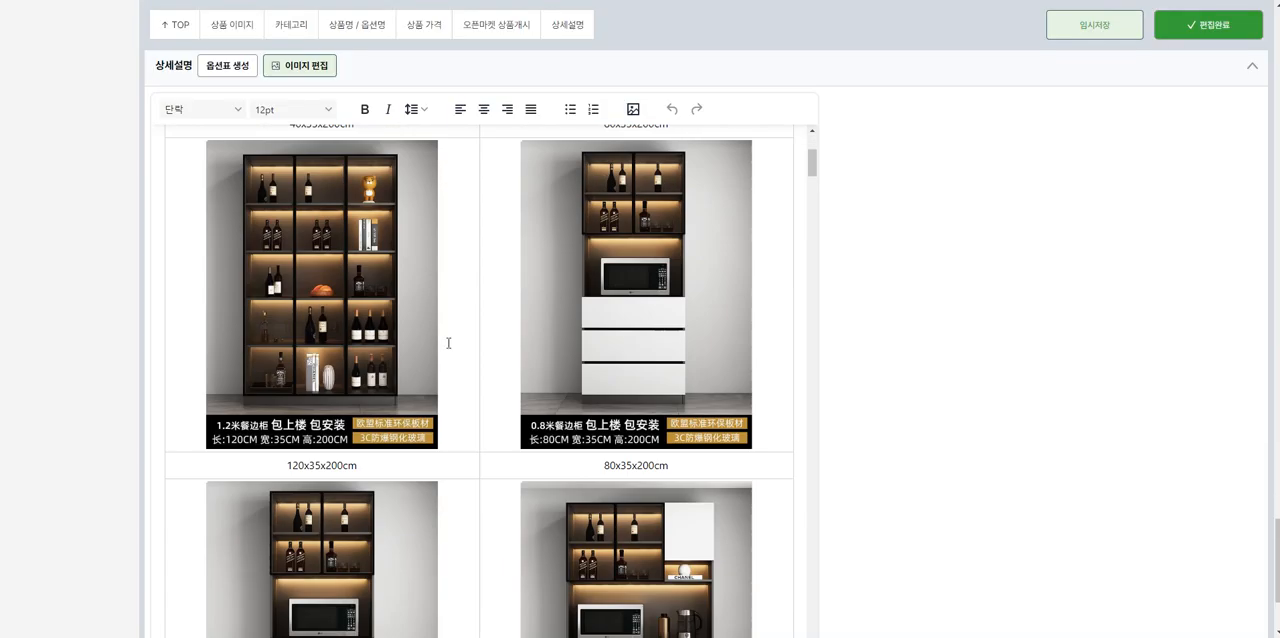
{"action": "scroll", "coordinate": [452, 338], "scroll_direction": "down", "scroll_amount": 6}
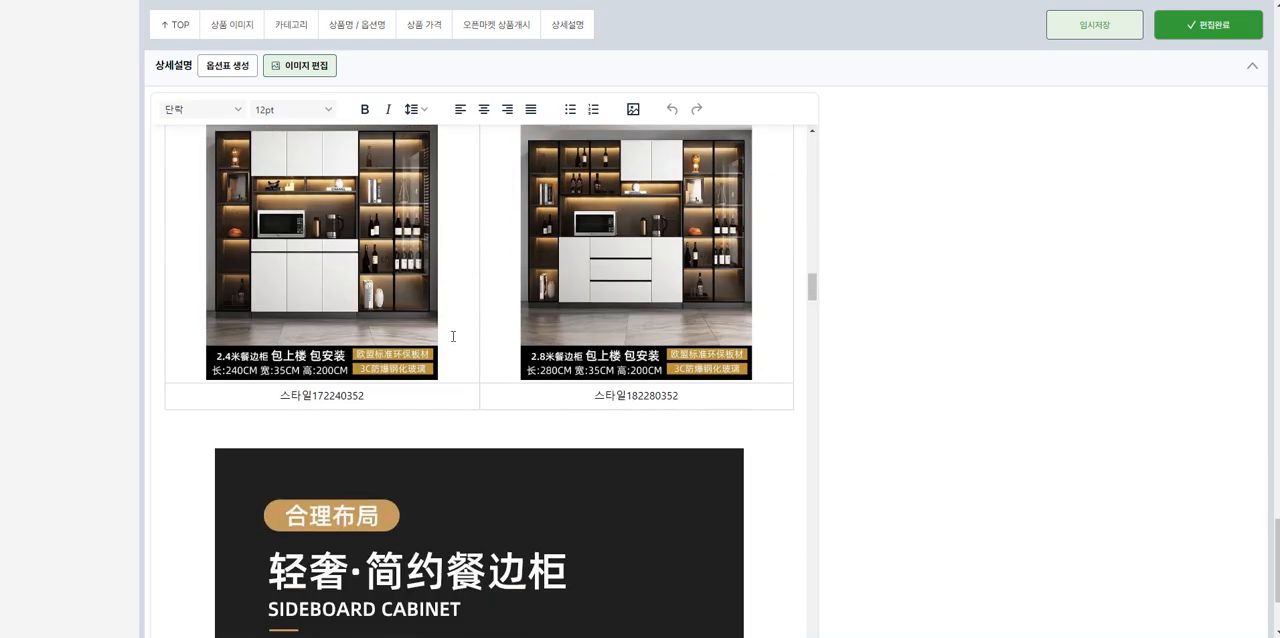
{"action": "scroll", "coordinate": [452, 338], "scroll_direction": "up", "scroll_amount": 5}
{"action": "scroll", "coordinate": [508, 333], "scroll_direction": "up", "scroll_amount": 3}
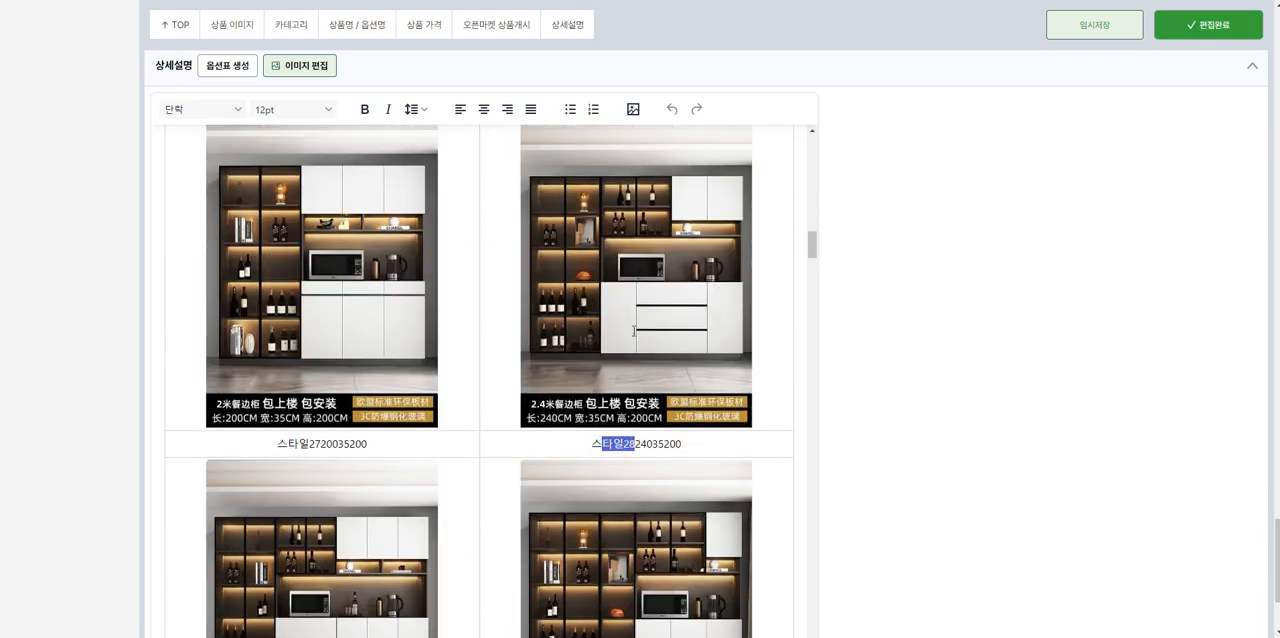
{"action": "left_click", "coordinate": [645, 419]}
{"action": "scroll", "coordinate": [613, 513], "scroll_direction": "up", "scroll_amount": 8}
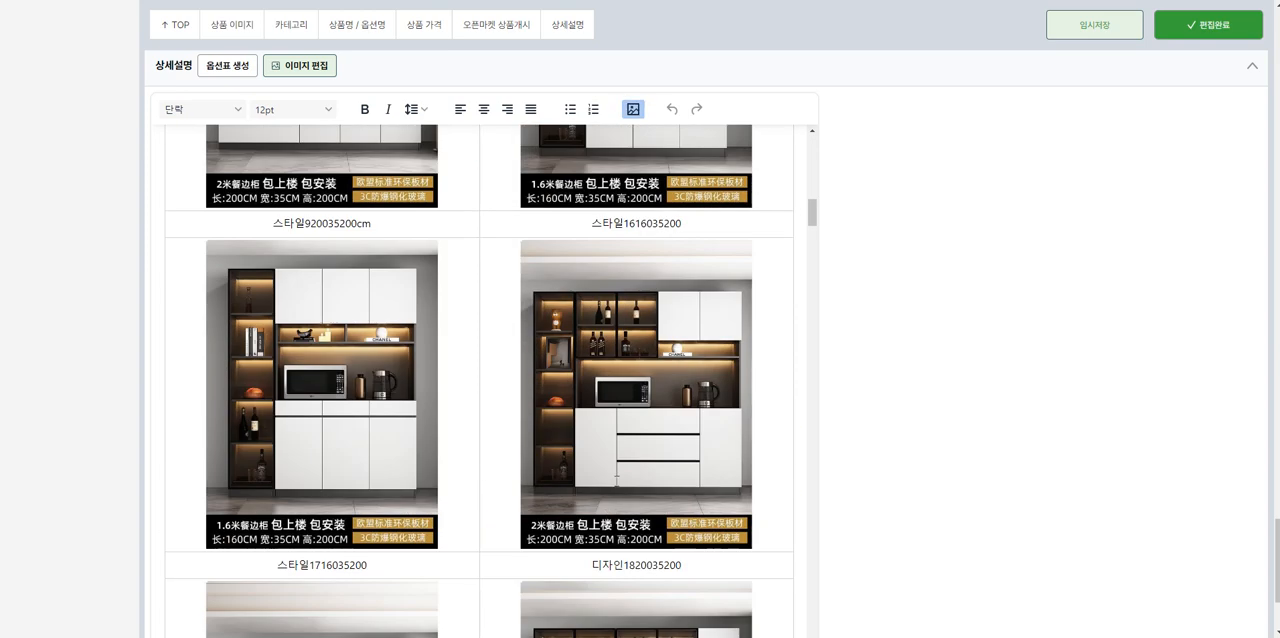
Step: Review the option table and the product images further down in the detailed description, looking for Chinese text
{"action": "left_click_drag", "start_coordinate": [601, 225], "coordinate": [613, 226]}
{"action": "scroll", "coordinate": [623, 250], "scroll_direction": "up", "scroll_amount": 1}
{"action": "left_click", "coordinate": [623, 266]}
{"action": "scroll", "coordinate": [625, 290], "scroll_direction": "up", "scroll_amount": 3}
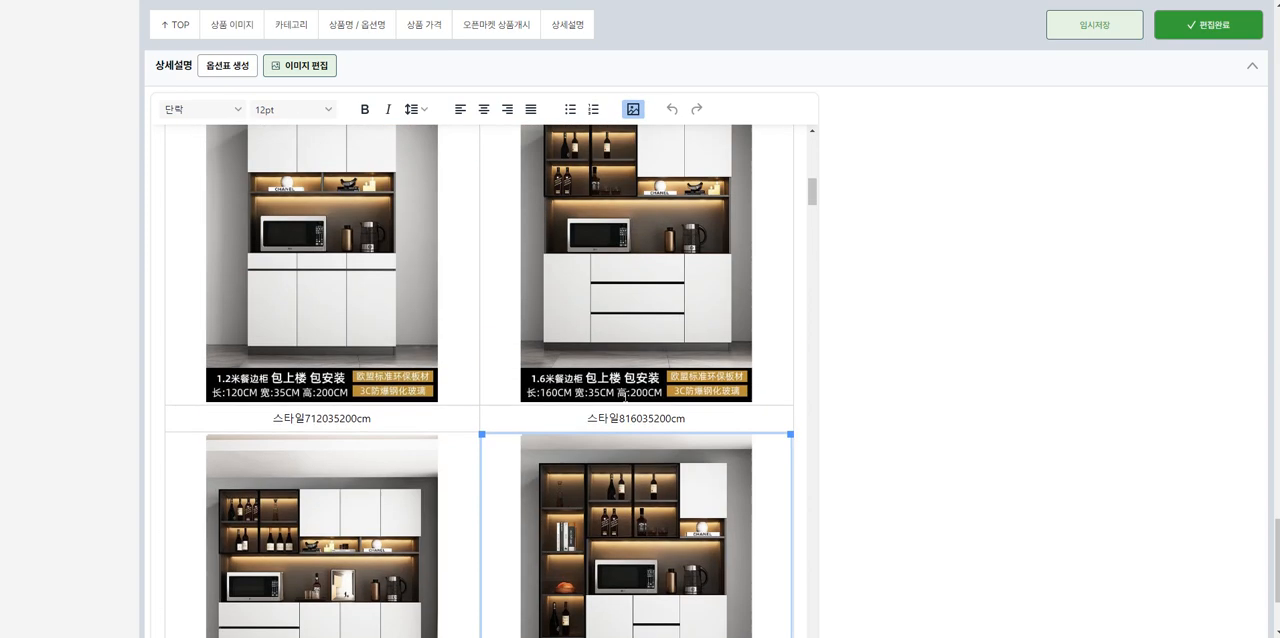
{"action": "scroll", "coordinate": [631, 399], "scroll_direction": "down", "scroll_amount": 1}
{"action": "scroll", "coordinate": [634, 420], "scroll_direction": "down", "scroll_amount": 1}
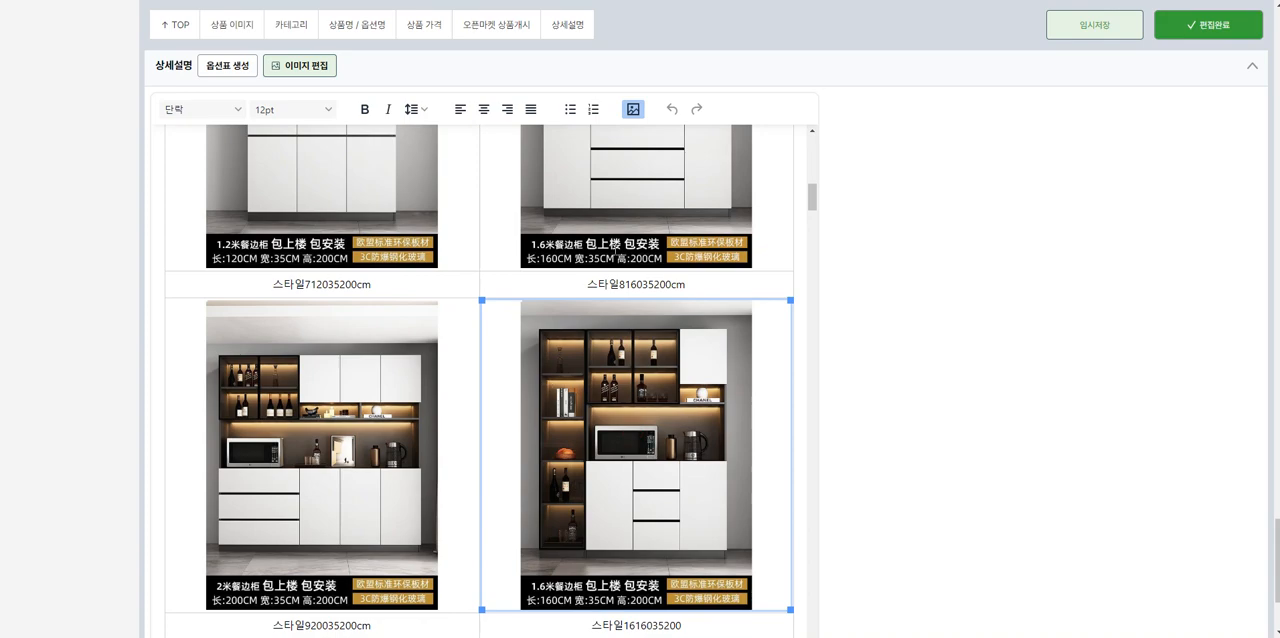
{"action": "scroll", "coordinate": [390, 328], "scroll_direction": "down", "scroll_amount": 10}
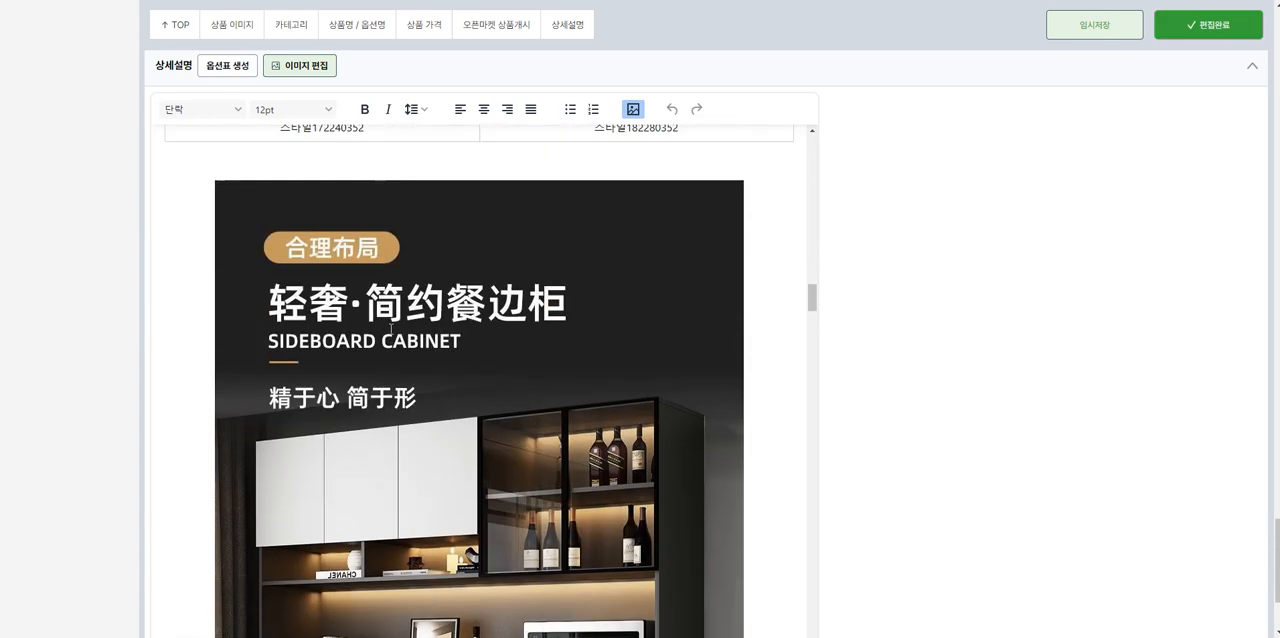
{"action": "scroll", "coordinate": [390, 328], "scroll_direction": "up", "scroll_amount": 1}
{"action": "scroll", "coordinate": [406, 313], "scroll_direction": "down", "scroll_amount": 20}
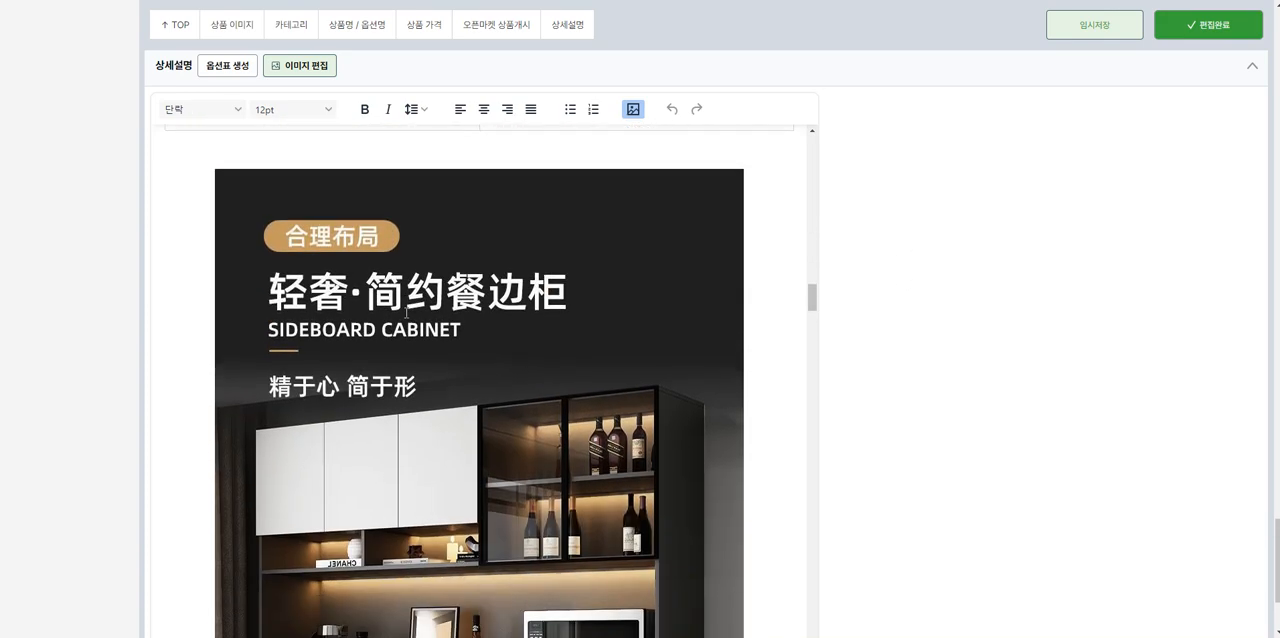
{"action": "scroll", "coordinate": [479, 380], "scroll_direction": "down", "scroll_amount": 20}
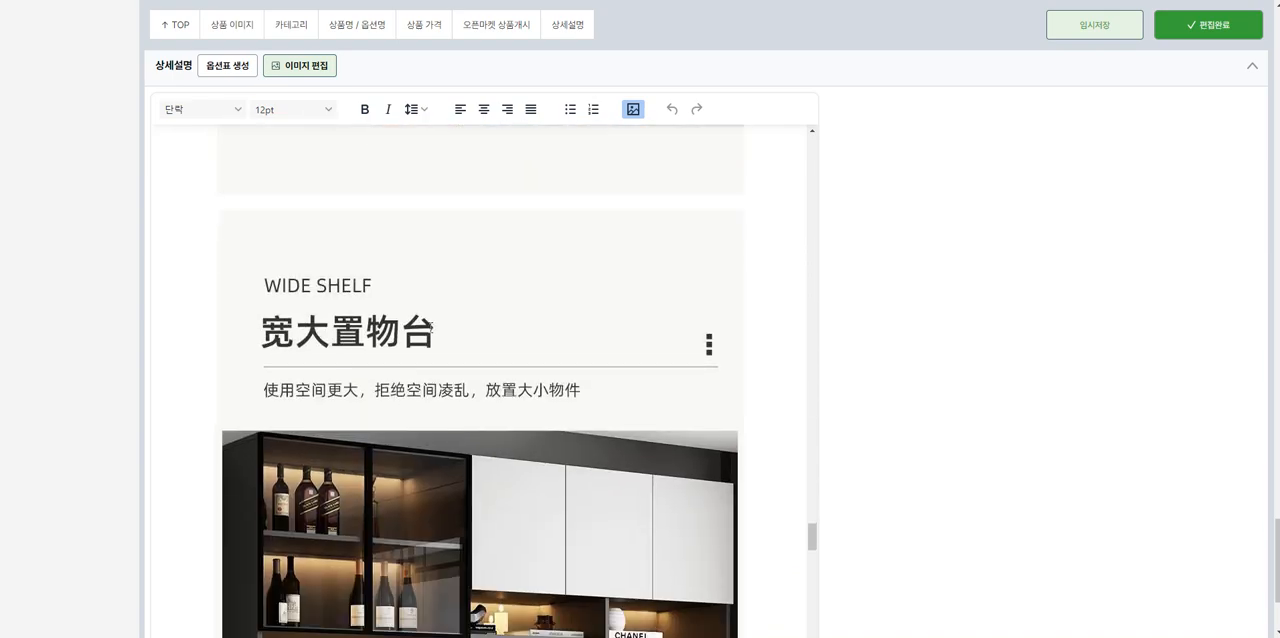
{"action": "scroll", "coordinate": [462, 350], "scroll_direction": "down", "scroll_amount": 10}
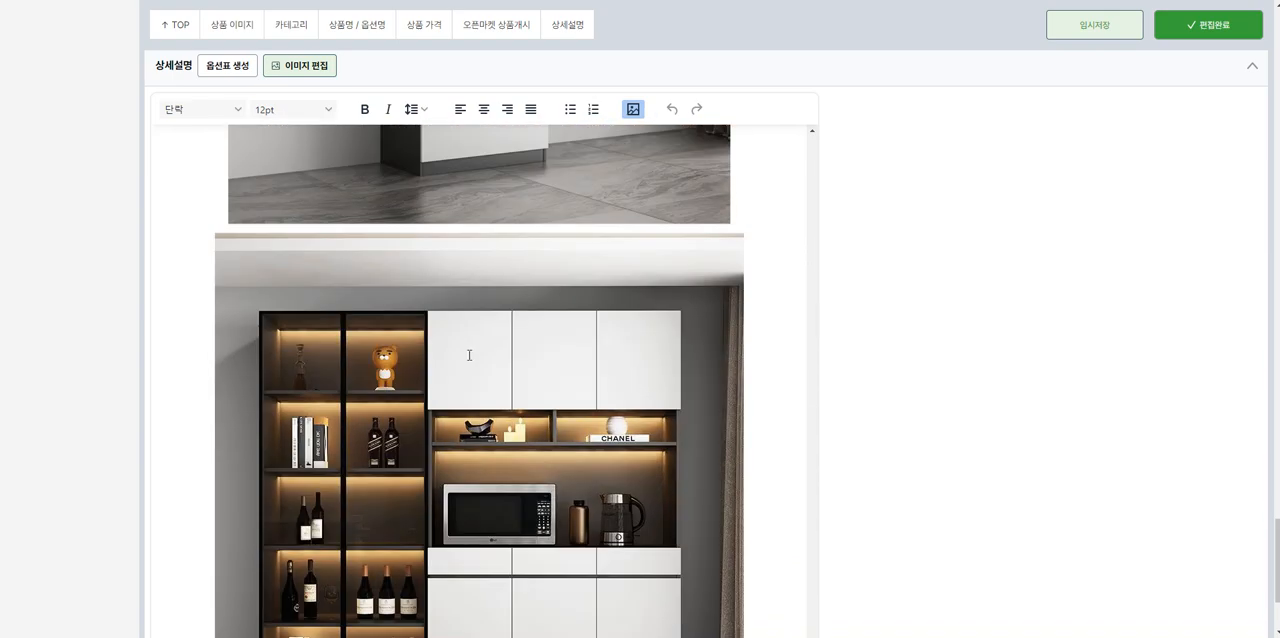
{"action": "scroll", "coordinate": [1060, 423], "scroll_direction": "up", "scroll_amount": 4}
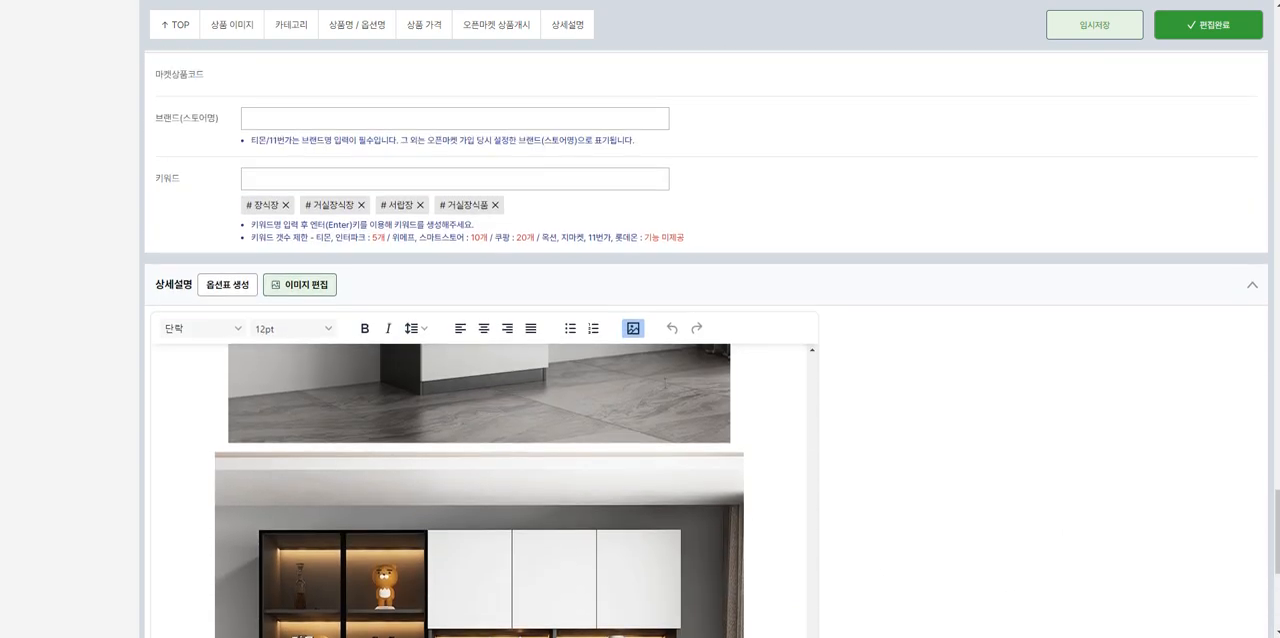
Step: In image editing, mark the 六大核心优势 image's text for translation and exclude its header, number labels, icons and lower three cards
{"action": "left_click", "coordinate": [300, 284]}
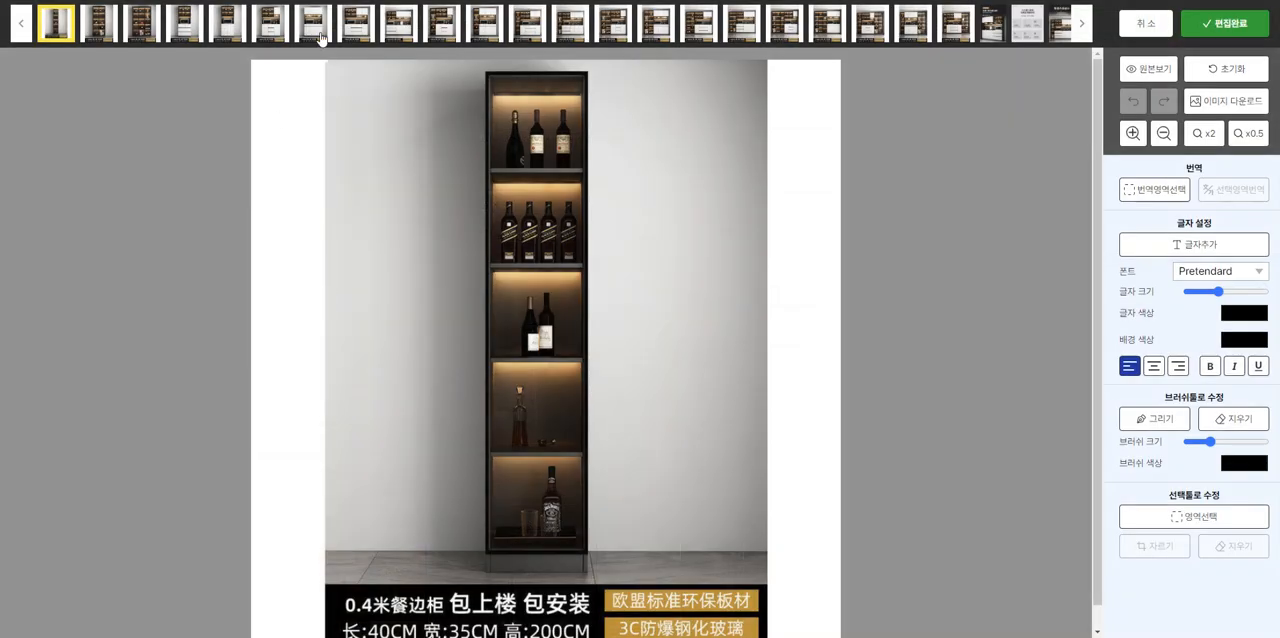
{"action": "left_click", "coordinate": [1027, 23]}
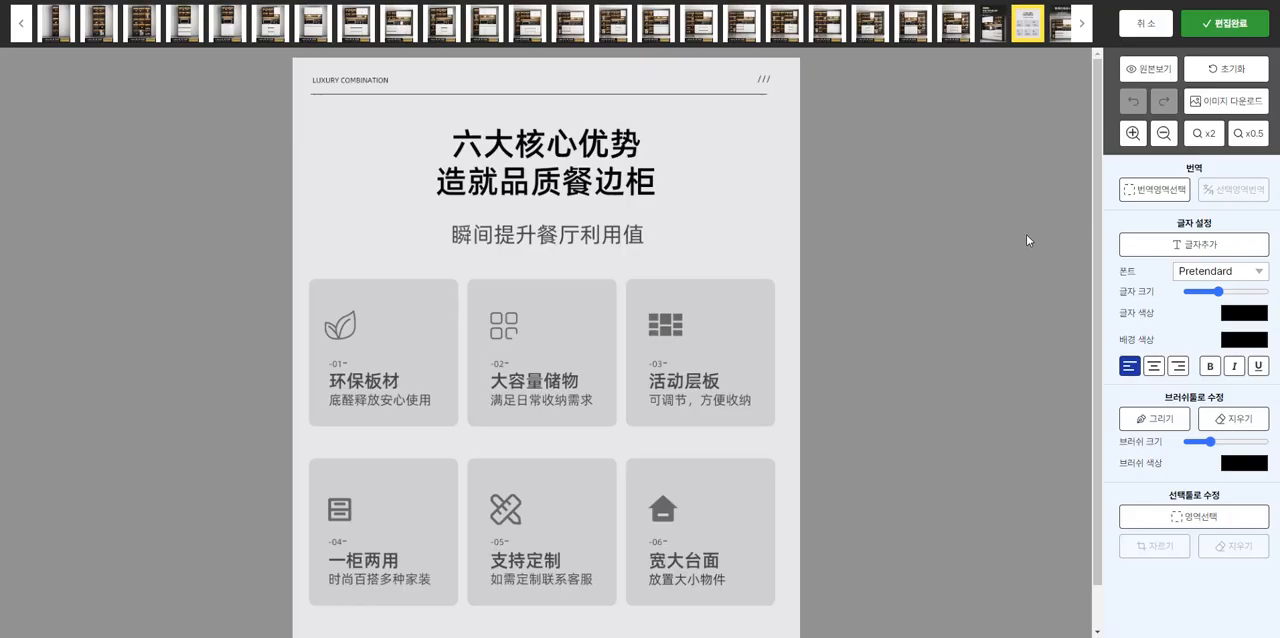
{"action": "left_click", "coordinate": [1166, 192]}
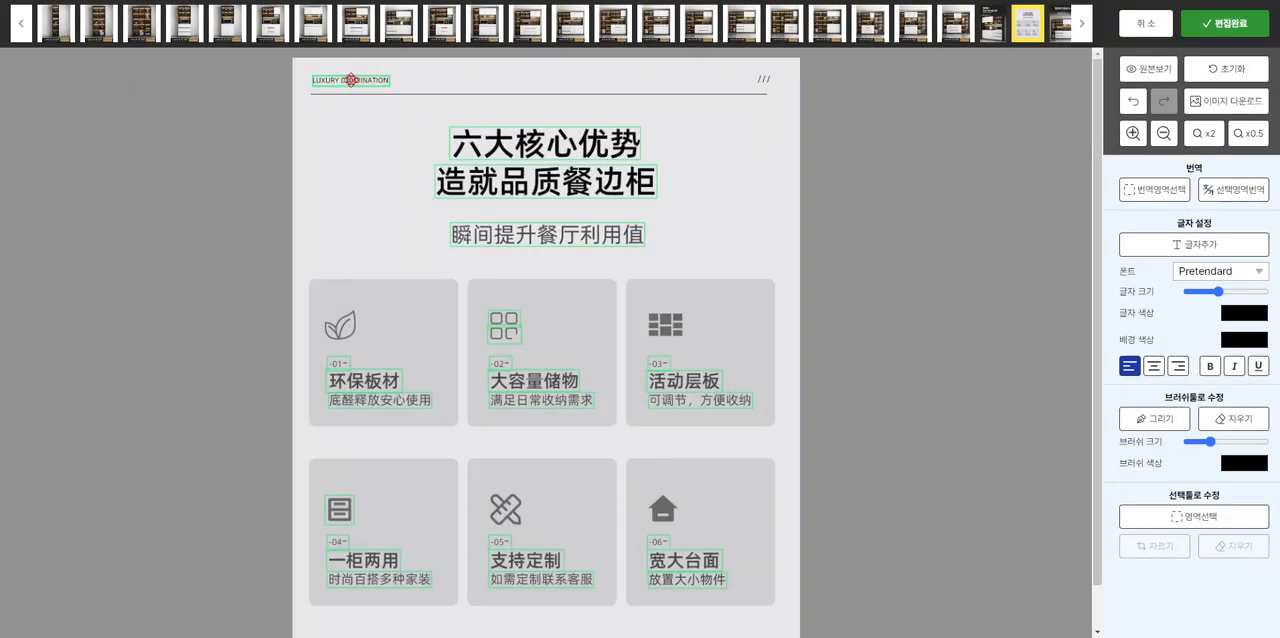
{"action": "left_click", "coordinate": [351, 80]}
{"action": "left_click", "coordinate": [339, 364]}
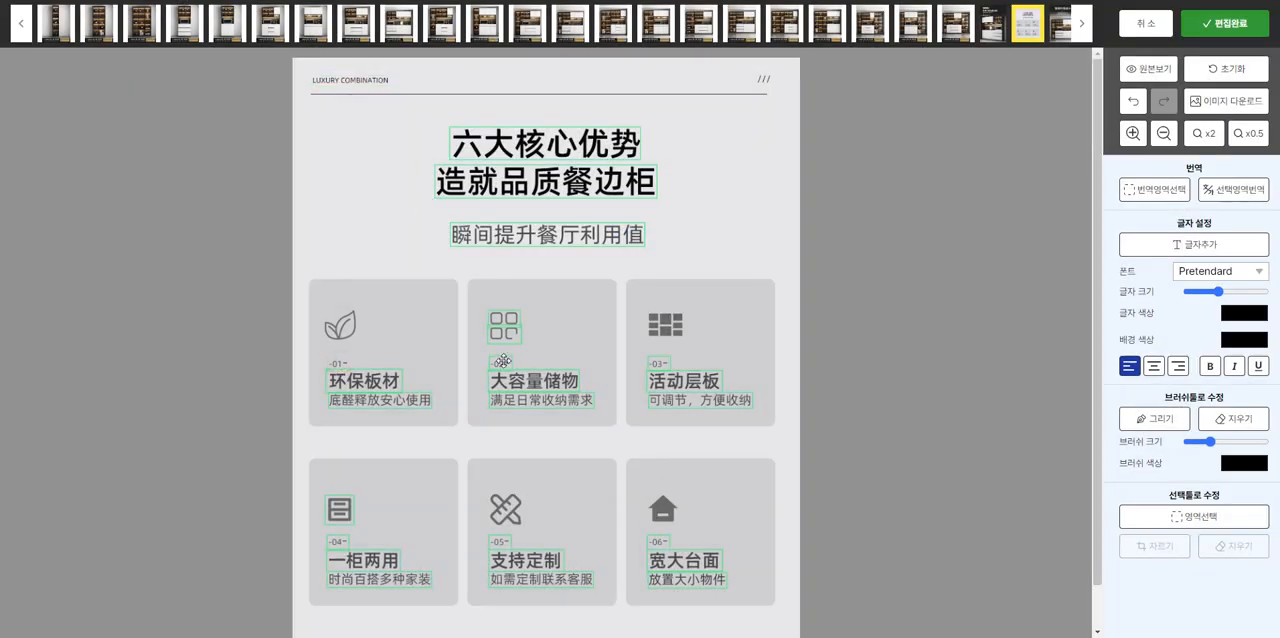
{"action": "left_click", "coordinate": [502, 361]}
{"action": "left_click", "coordinate": [507, 333]}
{"action": "left_click_drag", "start_coordinate": [306, 450], "coordinate": [783, 632]}
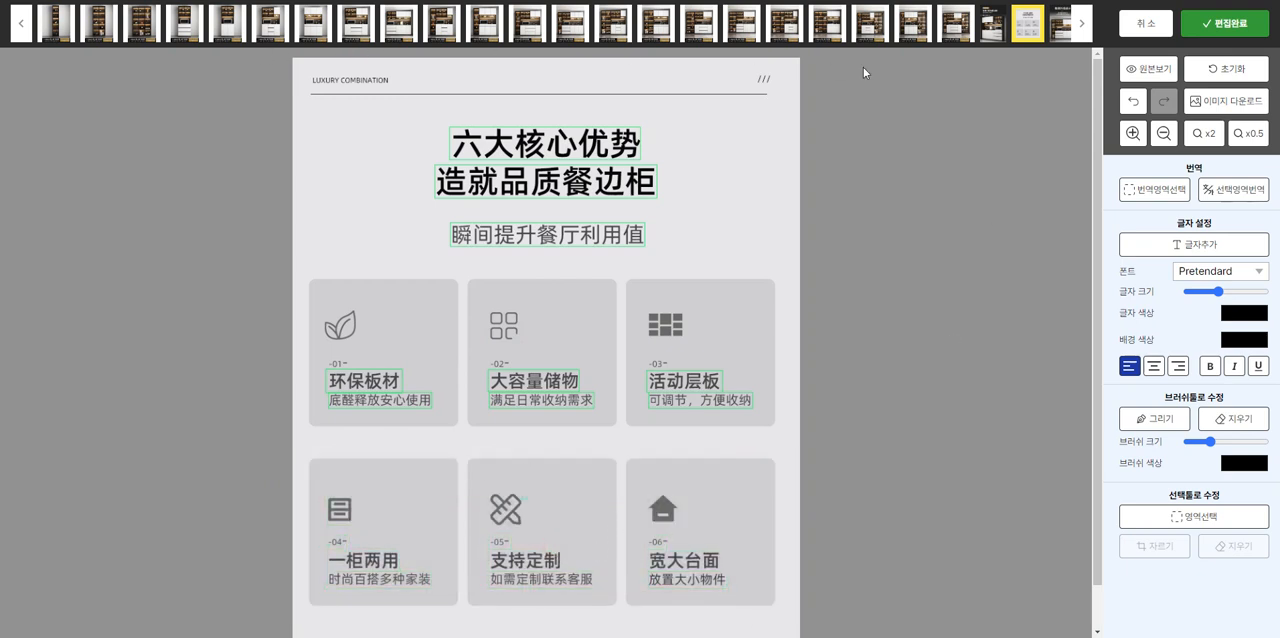
Step: Add a short line of black sample text just below the heading area of the 格调外观设计 image
{"action": "left_click", "coordinate": [1066, 24]}
{"action": "left_click", "coordinate": [1187, 254]}
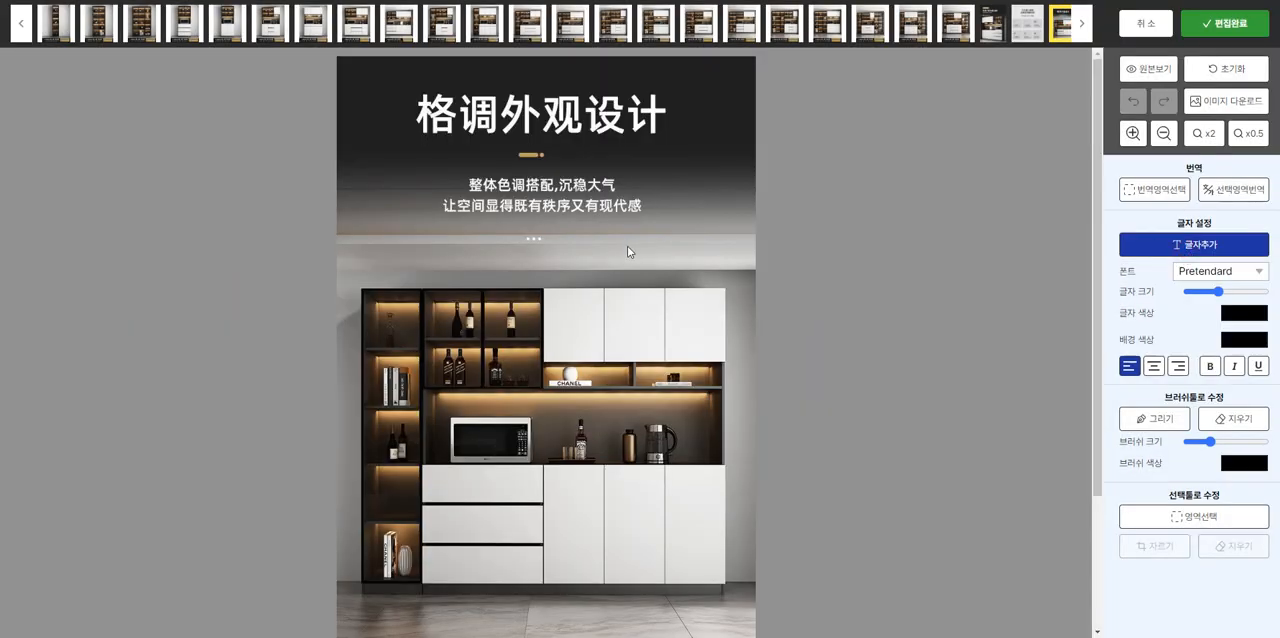
{"action": "left_click", "coordinate": [628, 252]}
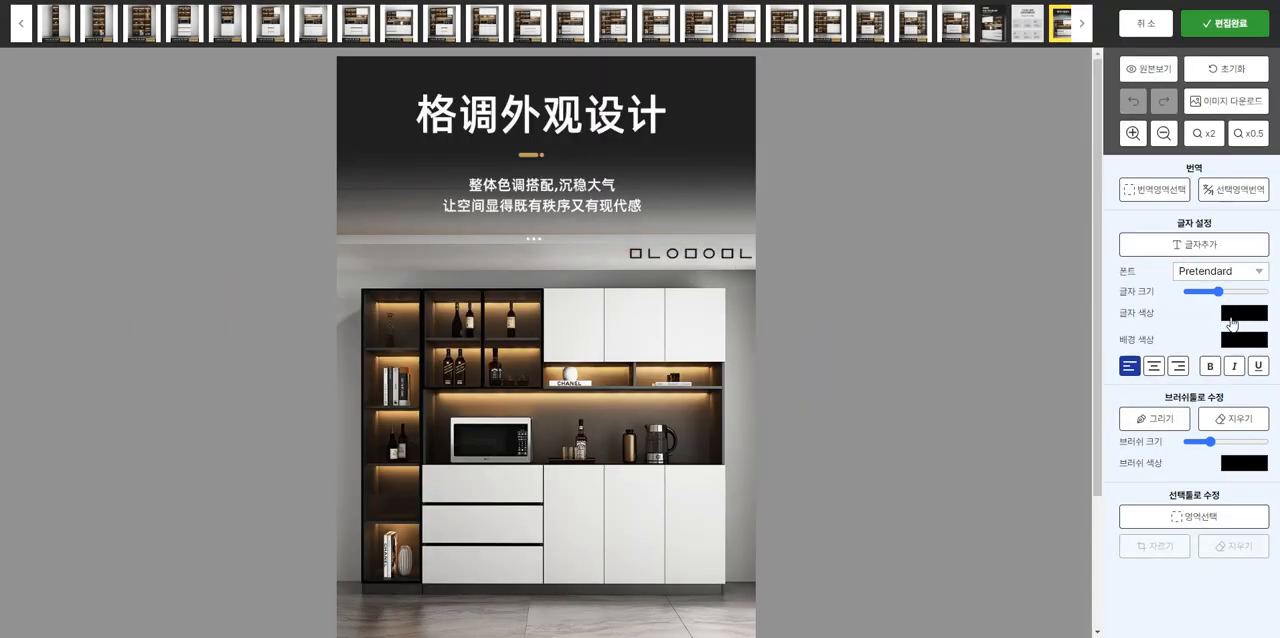
Step: Paint over the Chinese caption strip of the 2.4 m cabinet image with an enlarged brush in black sampled from the strip
{"action": "left_click", "coordinate": [782, 26]}
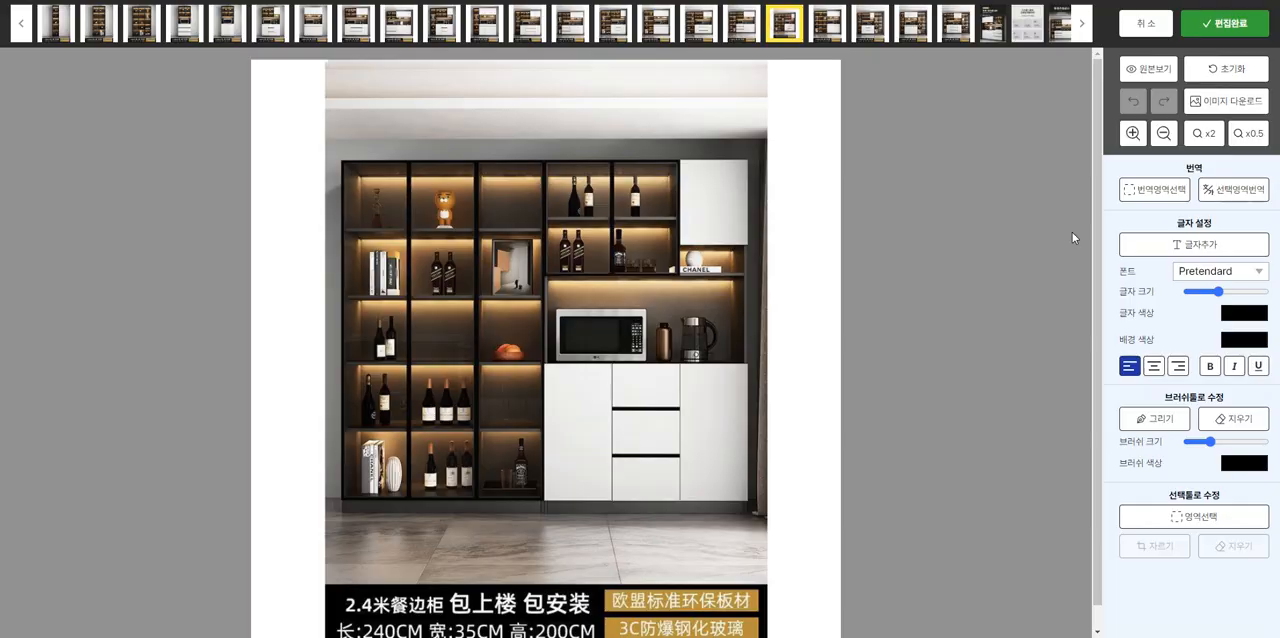
{"action": "left_click", "coordinate": [1257, 426]}
{"action": "left_click", "coordinate": [1238, 441]}
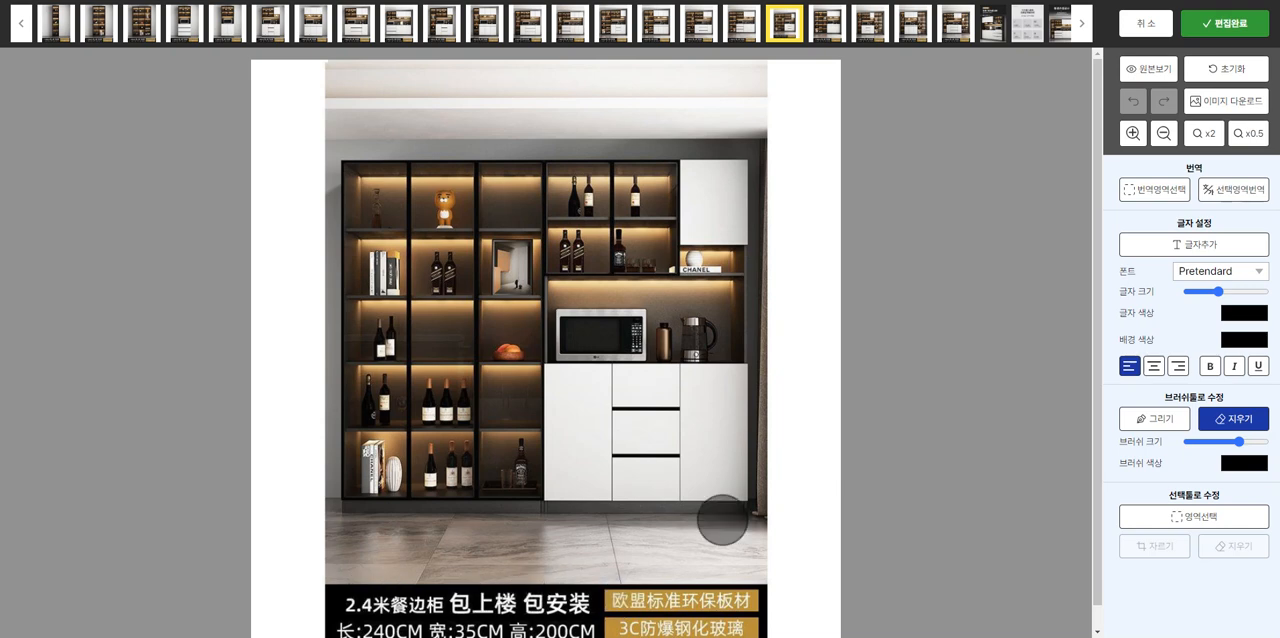
{"action": "left_click", "coordinate": [1155, 424]}
{"action": "left_click", "coordinate": [1250, 466]}
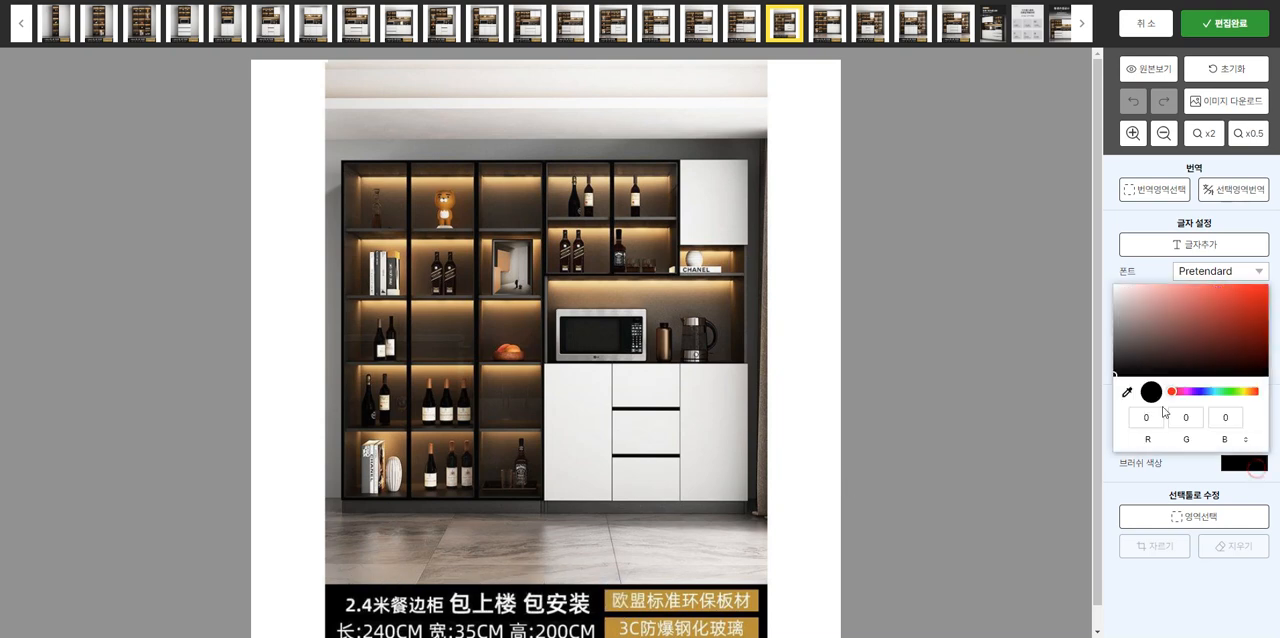
{"action": "left_click", "coordinate": [1127, 391]}
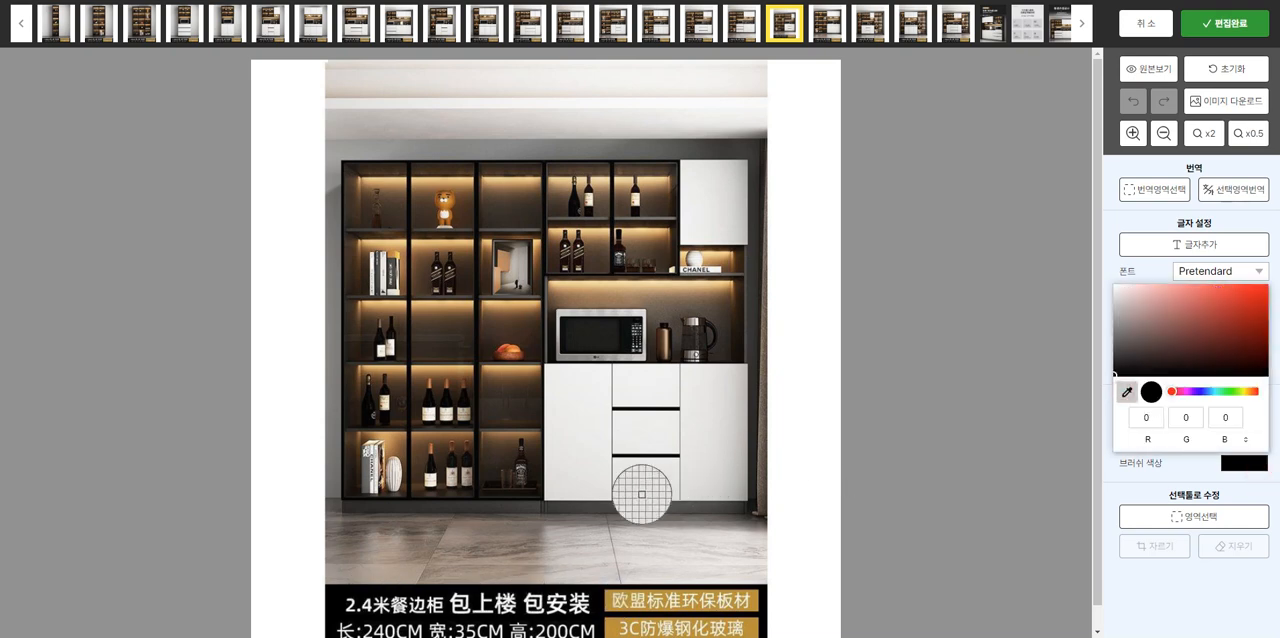
{"action": "left_click", "coordinate": [595, 615]}
{"action": "left_click", "coordinate": [1022, 446]}
{"action": "scroll", "coordinate": [603, 435], "scroll_direction": "down", "scroll_amount": 1}
{"action": "mouse_move", "coordinate": [345, 608]}
{"action": "left_mouse_down"}
{"action": "mouse_move", "coordinate": [378, 582]}
{"action": "mouse_move", "coordinate": [515, 580]}
{"action": "mouse_move", "coordinate": [685, 605]}
{"action": "mouse_move", "coordinate": [640, 575]}
{"action": "mouse_move", "coordinate": [745, 600]}
{"action": "mouse_move", "coordinate": [740, 575]}
{"action": "mouse_move", "coordinate": [640, 568]}
{"action": "left_mouse_up"}
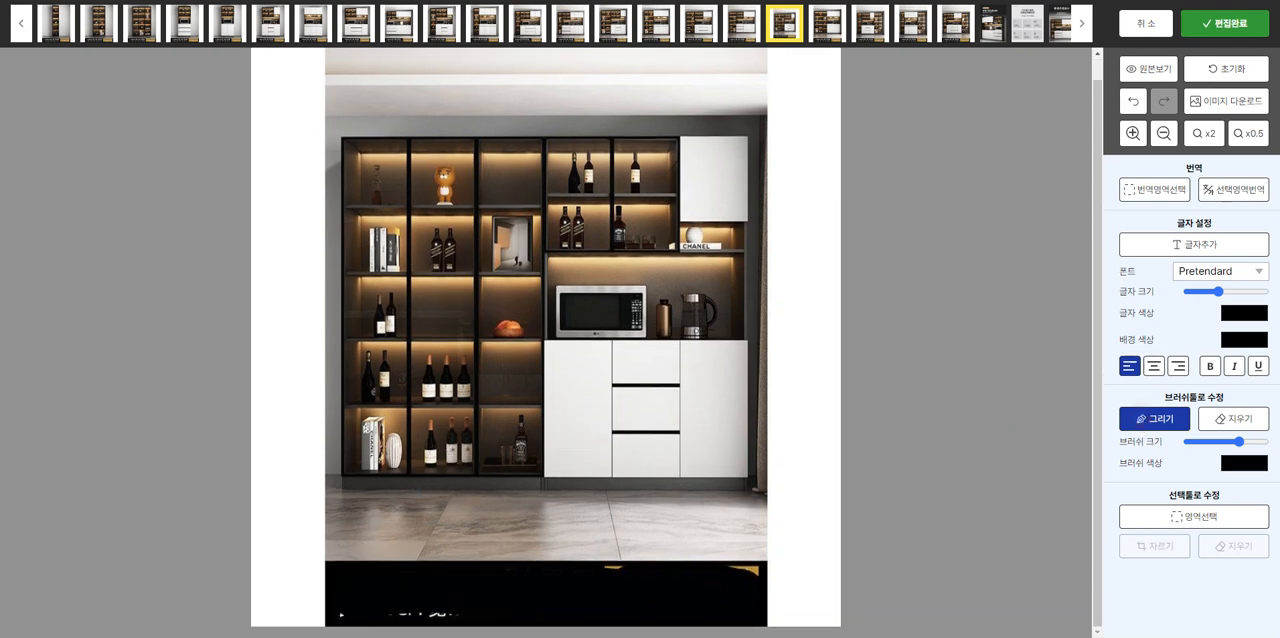
Step: Crop the 2.4 m cabinet image around the cabinet, cutting off the upper ceiling and the blackened caption strip
{"action": "left_click", "coordinate": [1210, 520]}
{"action": "left_click_drag", "start_coordinate": [277, 156], "coordinate": [878, 107]}
{"action": "left_click_drag", "start_coordinate": [555, 165], "coordinate": [554, 558]}
{"action": "left_click", "coordinate": [1153, 545]}
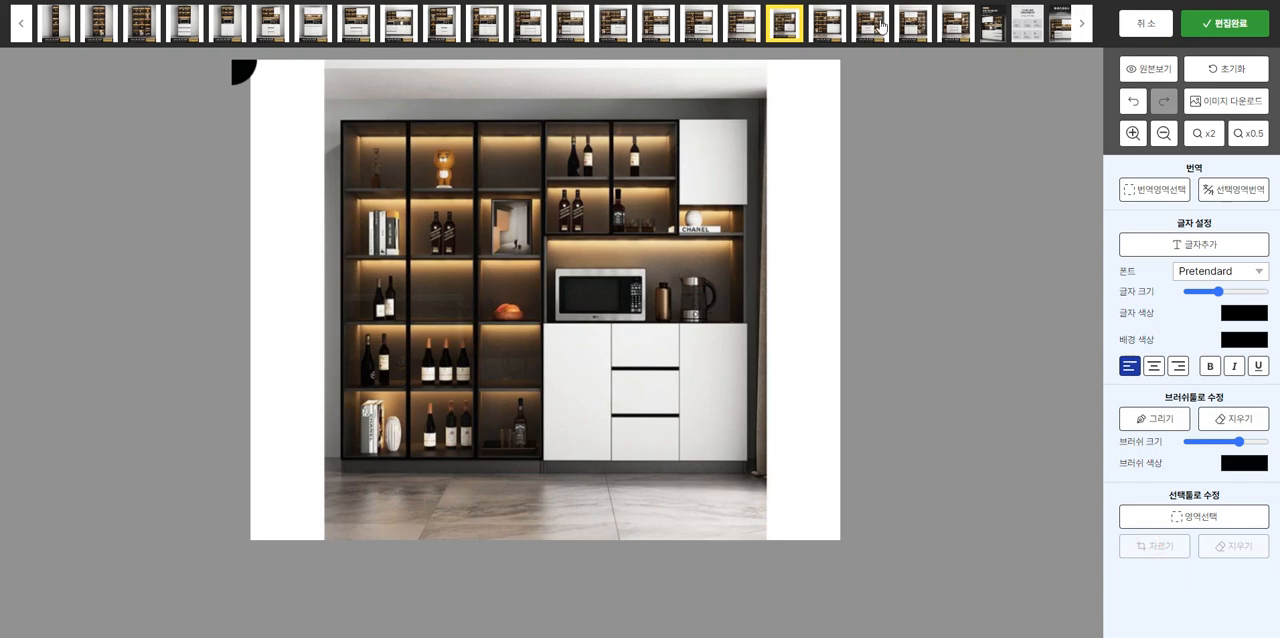
Step: Fit an area selection around the Chinese caption strip of the 2.8 m cabinet image
{"action": "left_click", "coordinate": [953, 26]}
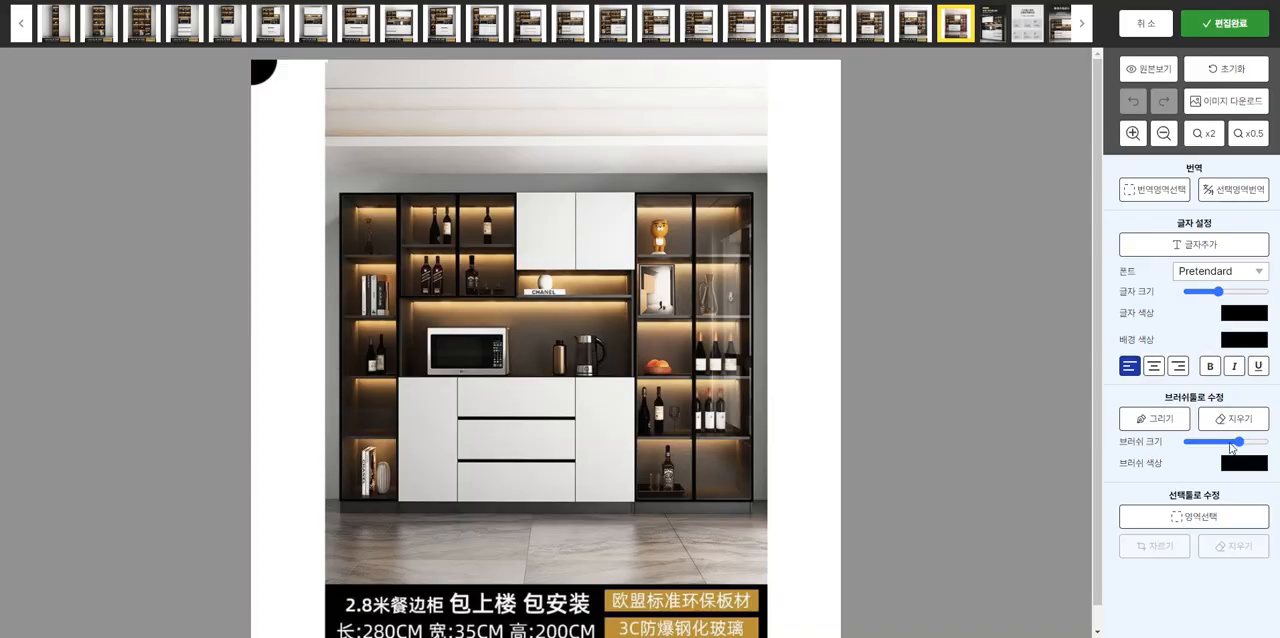
{"action": "left_click", "coordinate": [1198, 516]}
{"action": "left_click_drag", "start_coordinate": [303, 136], "coordinate": [761, 621]}
{"action": "scroll", "coordinate": [546, 340], "scroll_direction": "down", "scroll_amount": 1}
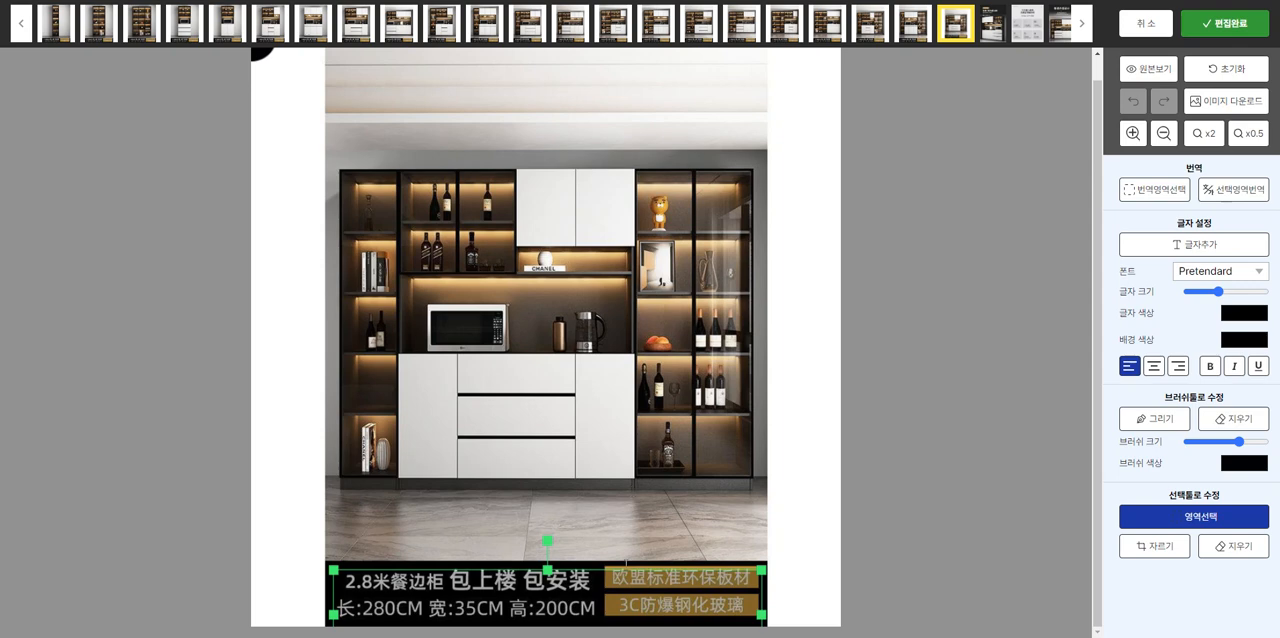
{"action": "left_click_drag", "start_coordinate": [604, 602], "coordinate": [605, 597]}
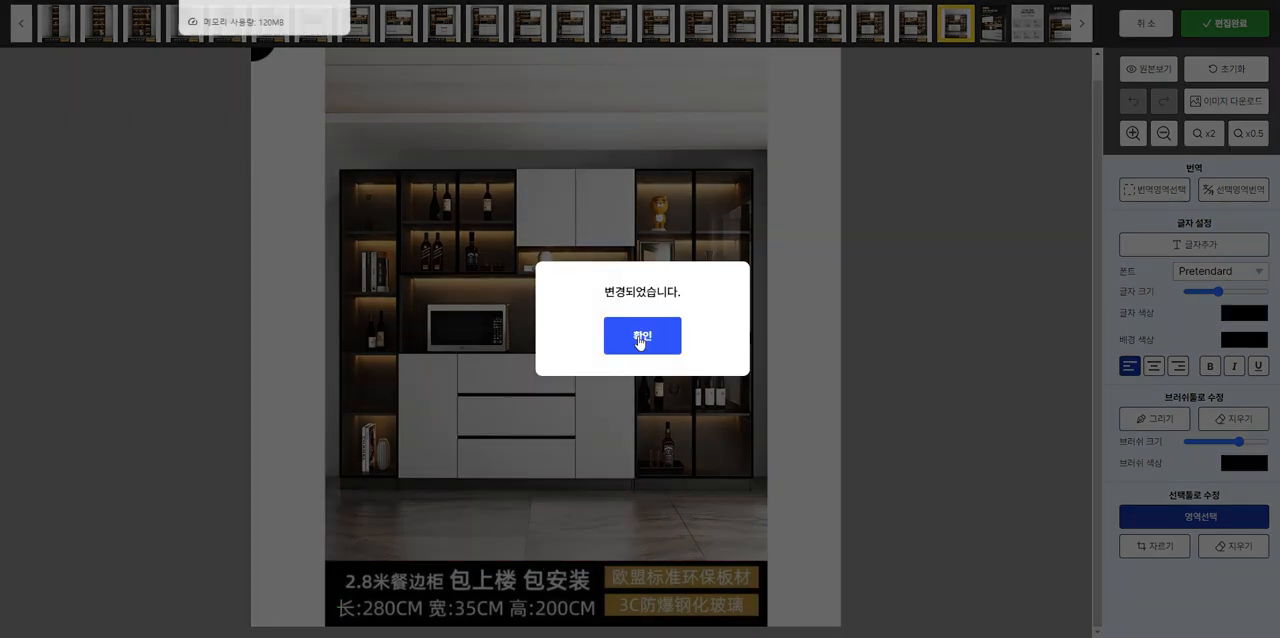
Step: Save the detailed description's image edits and complete the product's editing
{"action": "left_click", "coordinate": [641, 335]}
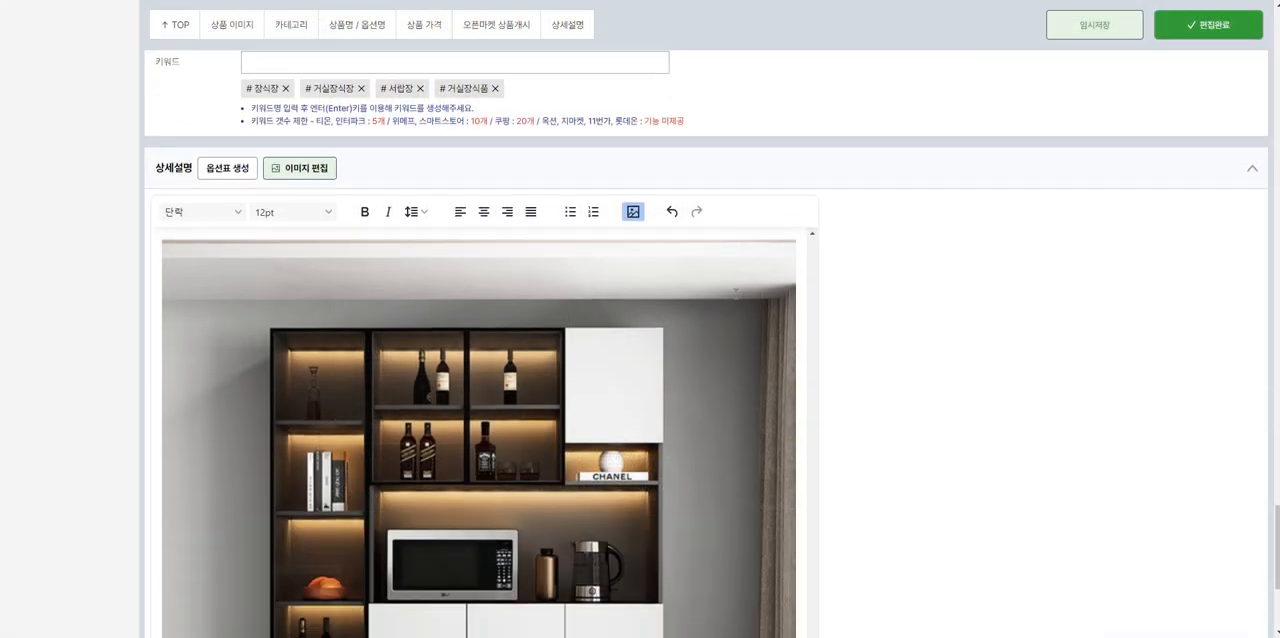
{"action": "left_click", "coordinate": [1208, 24]}
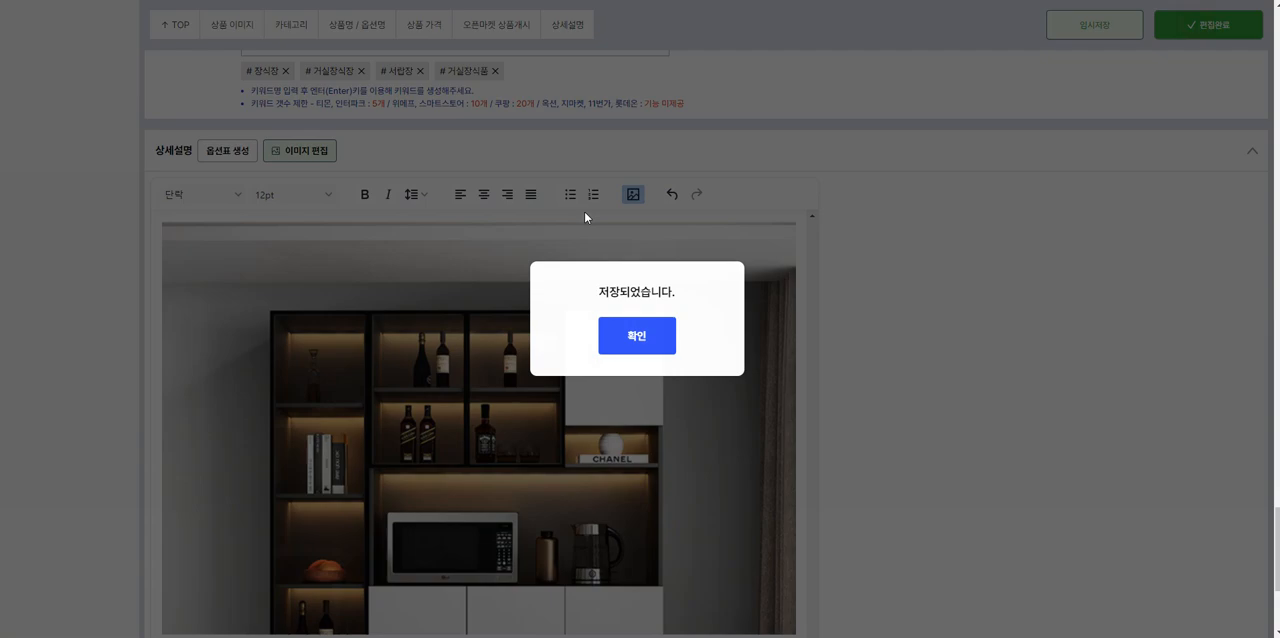
{"action": "left_click", "coordinate": [634, 336]}
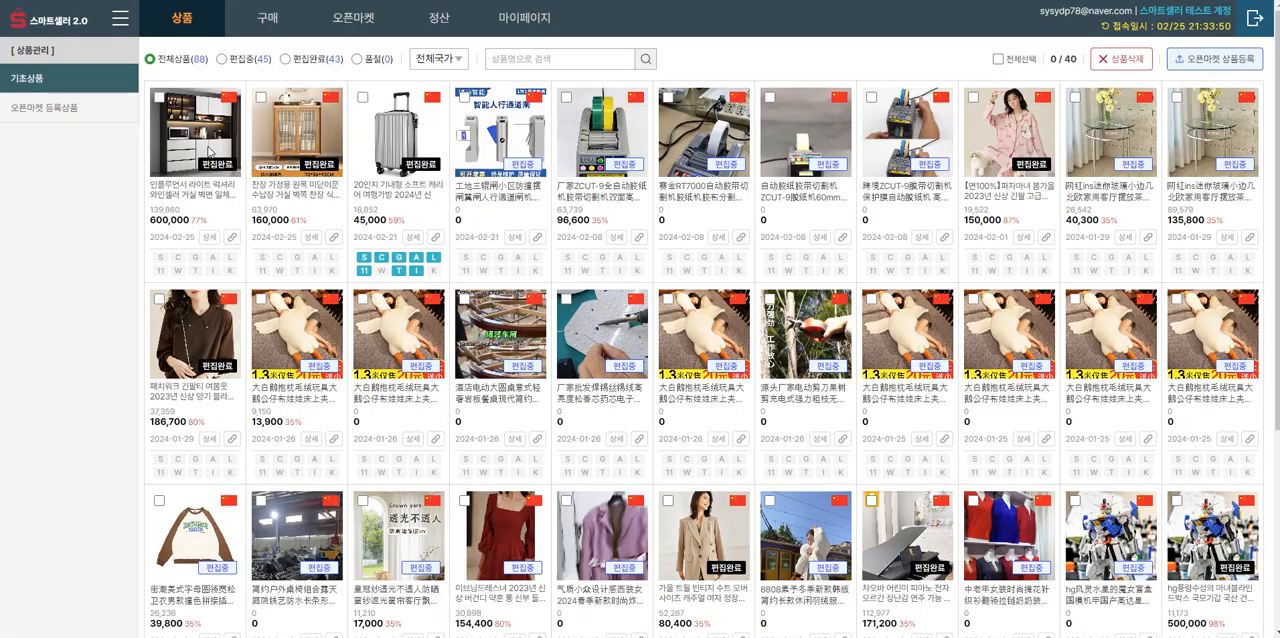
Step: Register the edited cabinet product on the open markets using all available market templates
{"action": "left_click", "coordinate": [159, 97]}
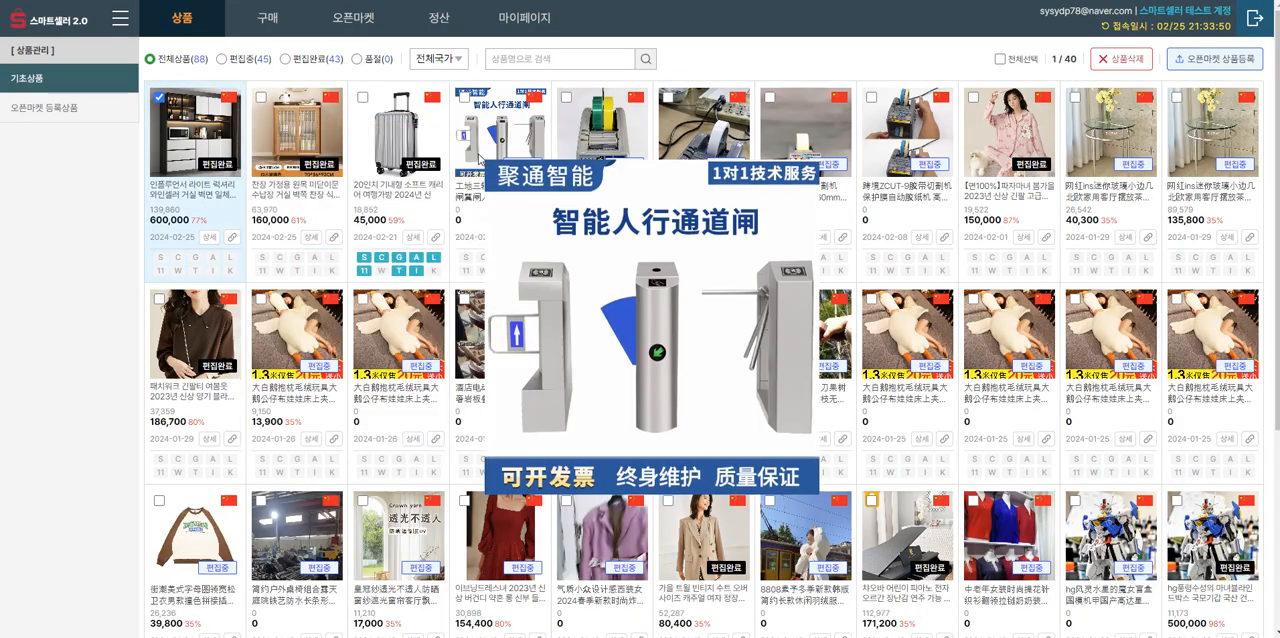
{"action": "left_click", "coordinate": [1234, 60]}
{"action": "left_click", "coordinate": [512, 136]}
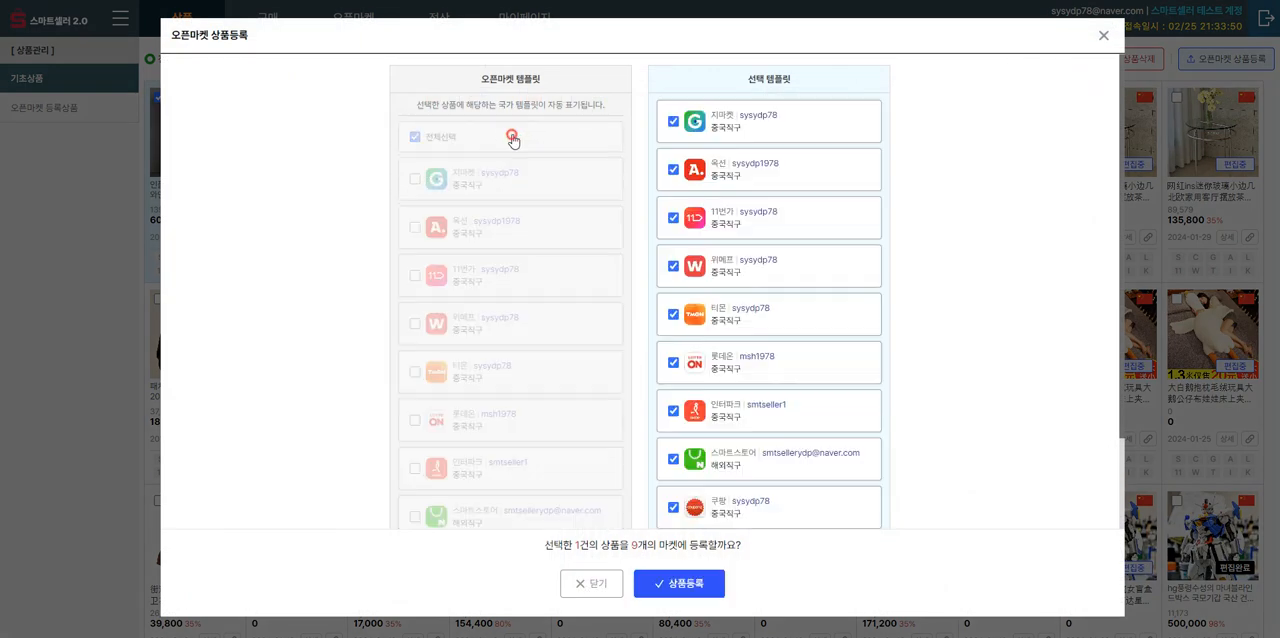
{"action": "scroll", "coordinate": [700, 503], "scroll_direction": "down", "scroll_amount": 2}
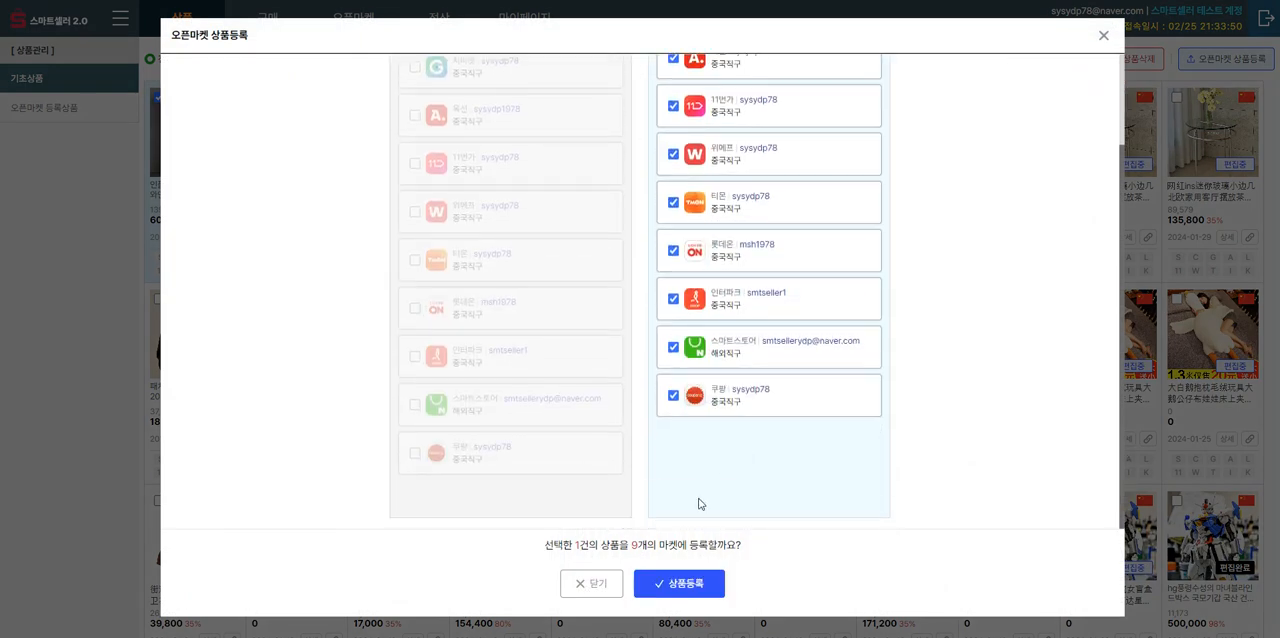
{"action": "left_click", "coordinate": [702, 585]}
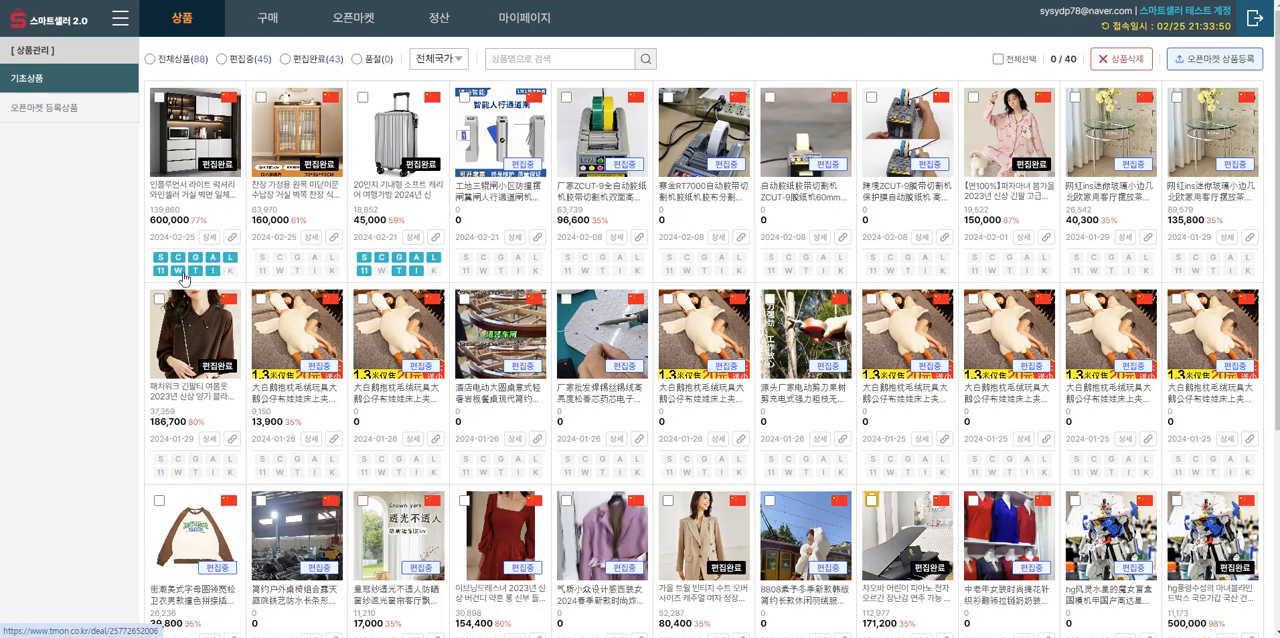
Step: Check the cabinet's registered listings on the S, G and A markets, closing each listing page after viewing
{"action": "left_click", "coordinate": [163, 262]}
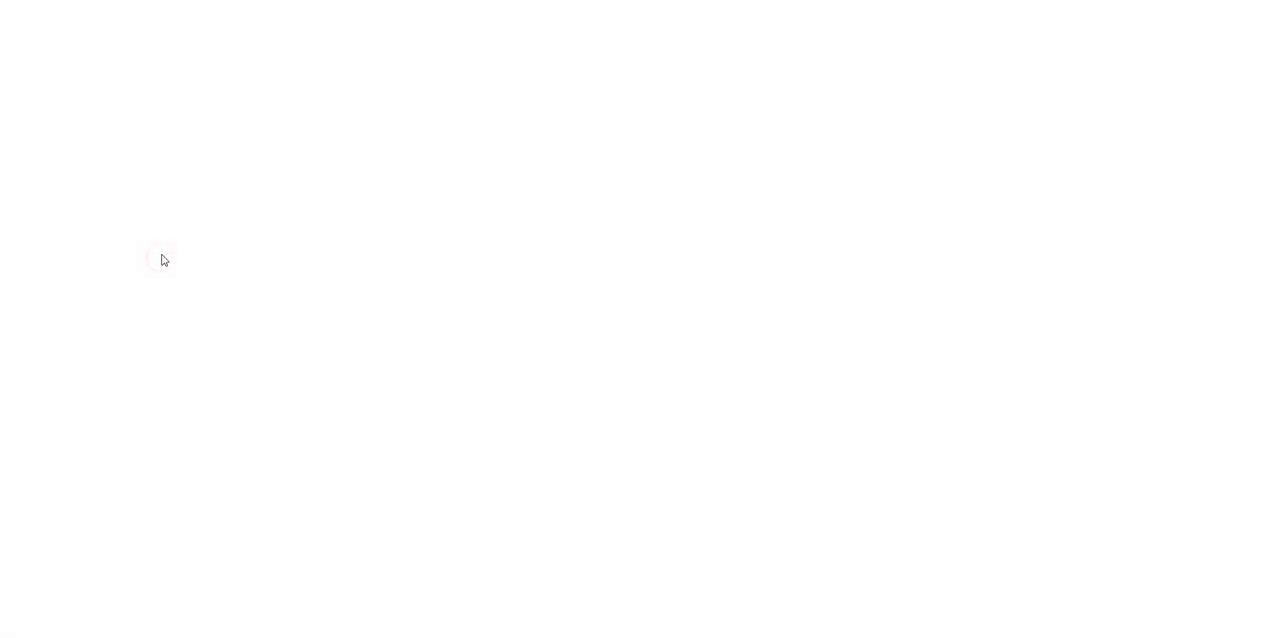
{"action": "left_click", "coordinate": [146, 2]}
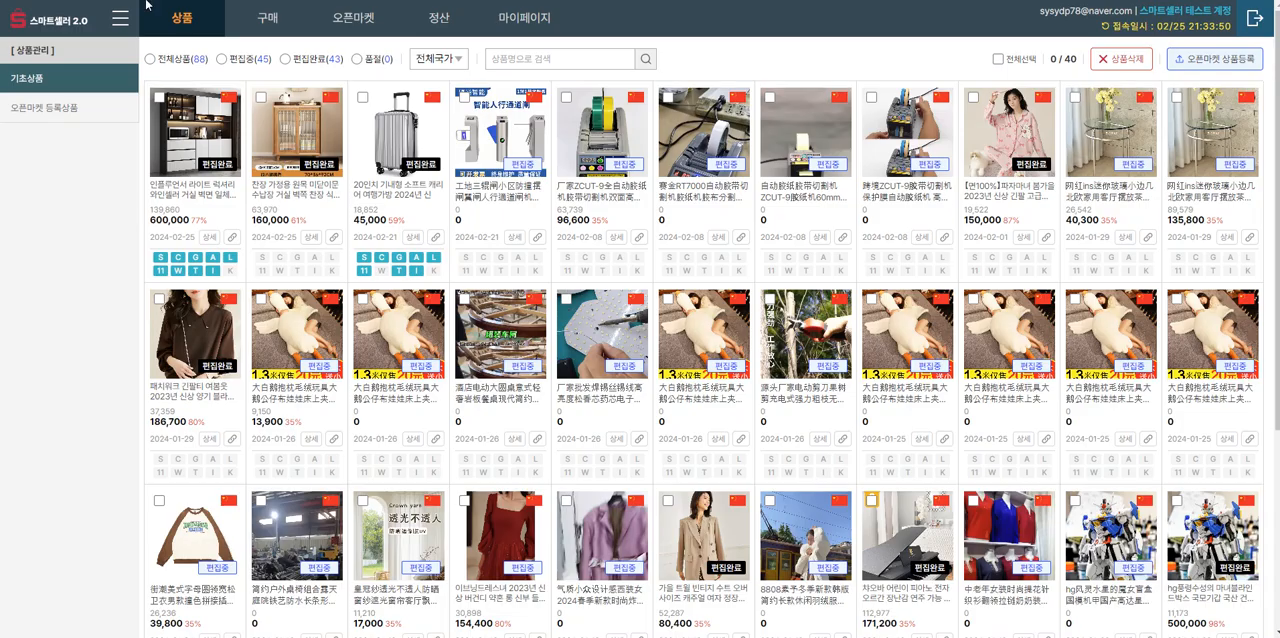
{"action": "left_click", "coordinate": [200, 257]}
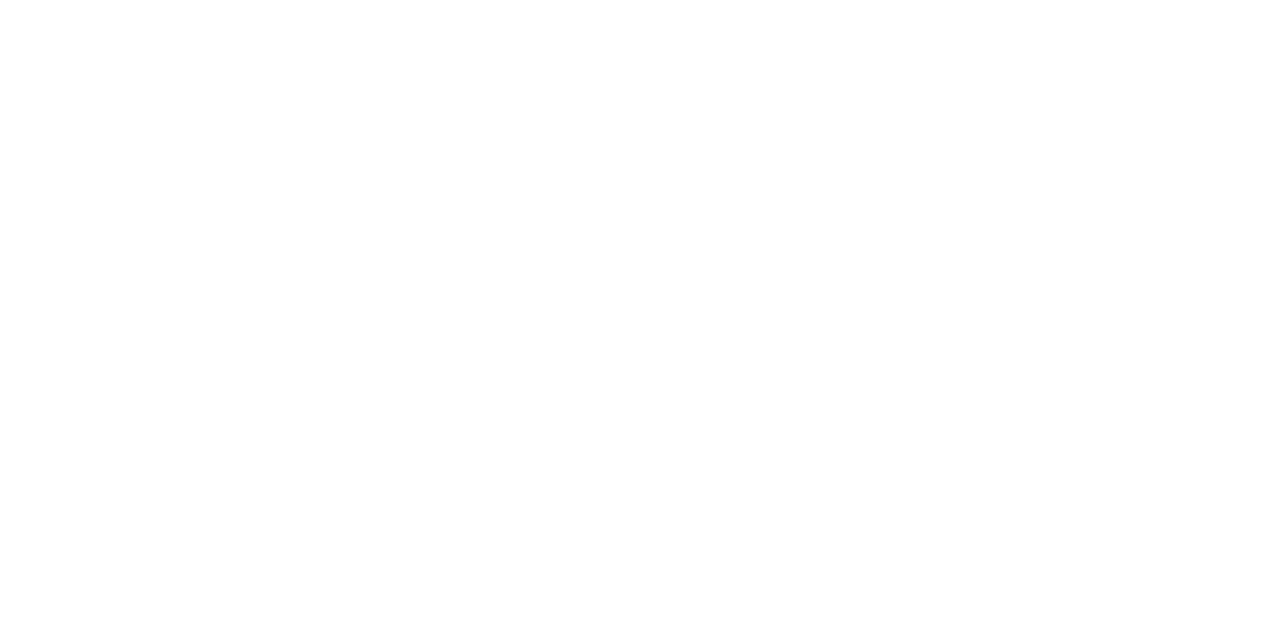
{"action": "key", "text": "ctrl+w"}
{"action": "left_click", "coordinate": [212, 257]}
{"action": "key", "text": "ctrl+w"}
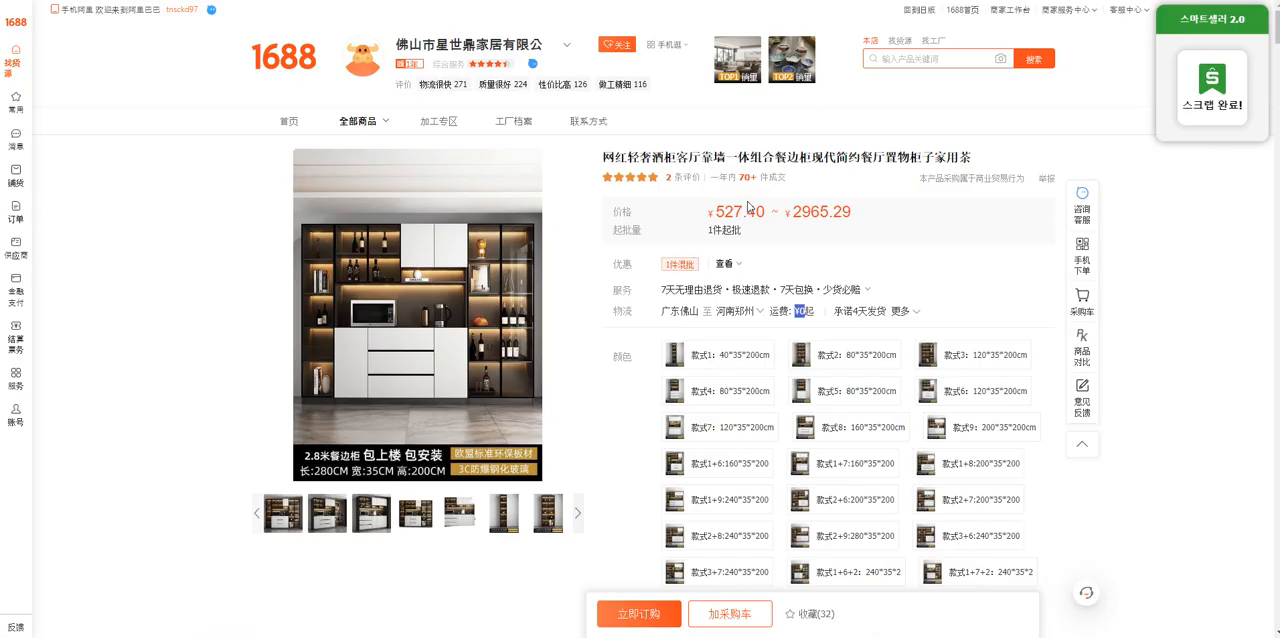
{"action": "left_click", "coordinate": [1205, 263]}
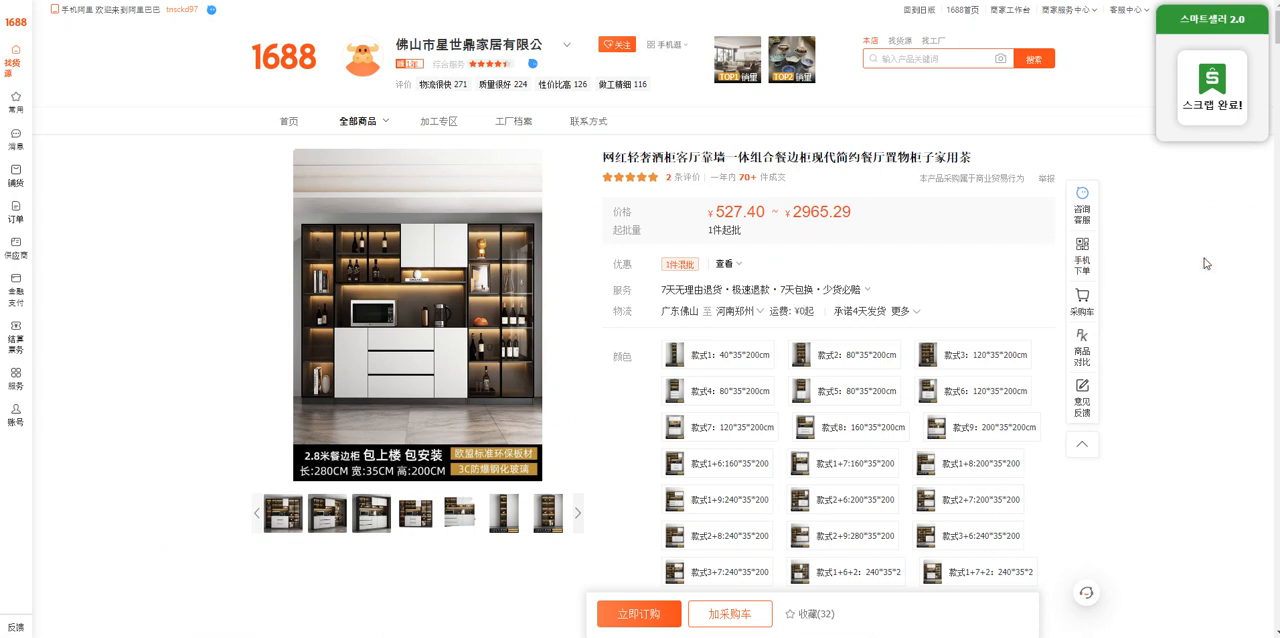